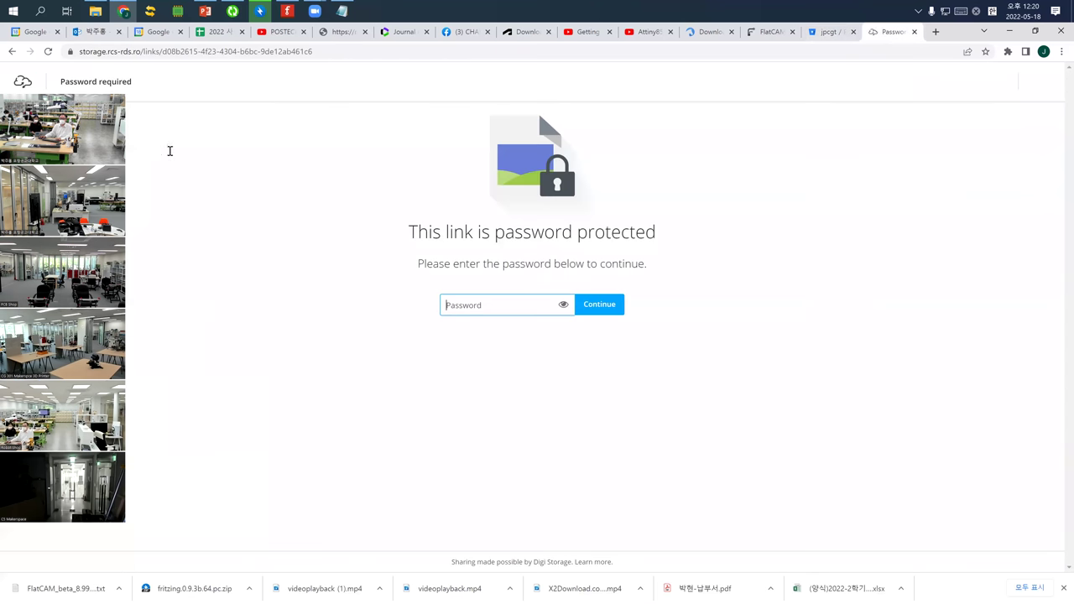
Unlock the protected Digi Storage link with the password copied from the notes
{"action": "key", "text": "alt+Tab"}
{"action": "left_click_drag", "start_coordinate": [201, 143], "coordinate": [236, 150]}
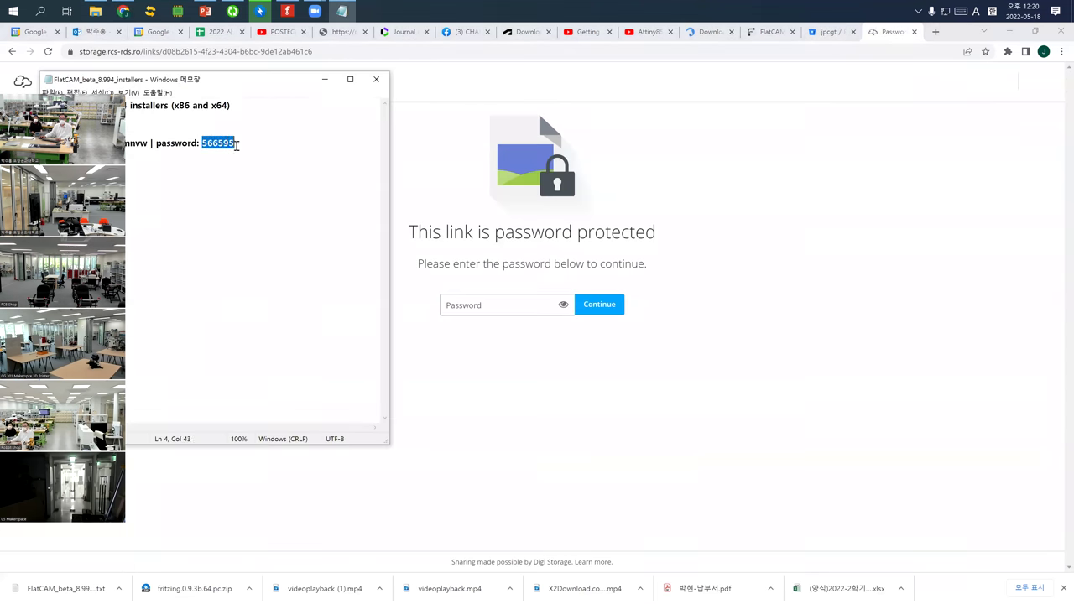
{"action": "left_click", "coordinate": [473, 306]}
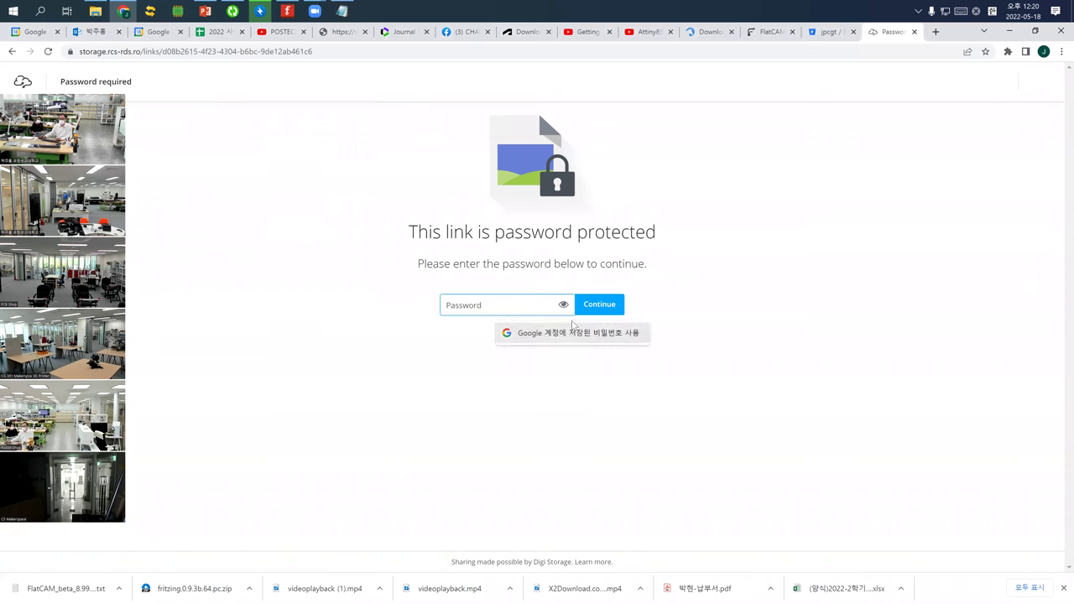
{"action": "type", "text": "5"}
{"action": "left_click", "coordinate": [341, 11]}
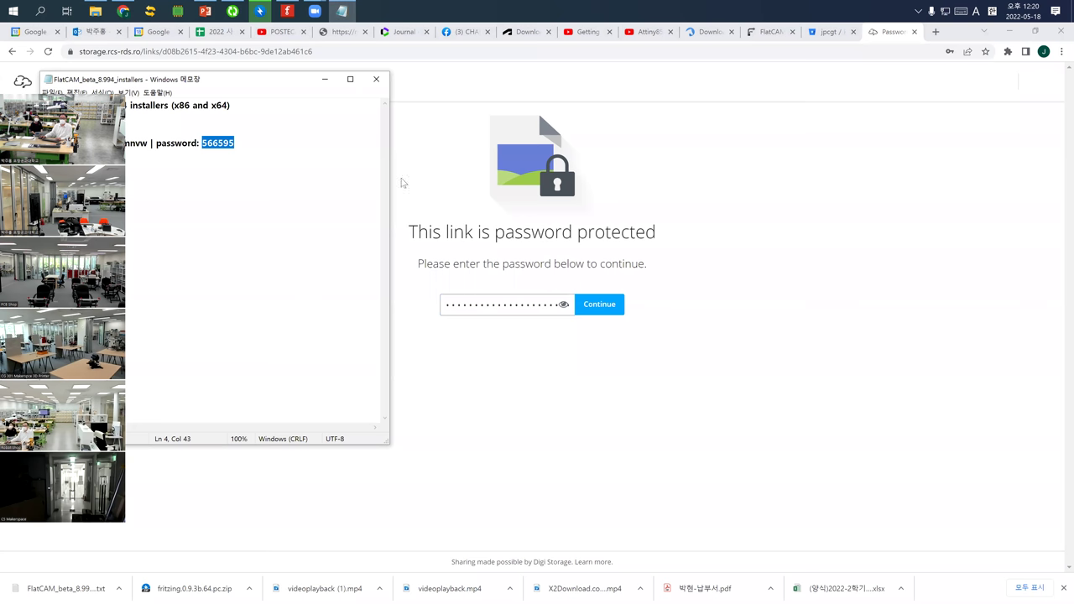
{"action": "left_click", "coordinate": [512, 318]}
{"action": "left_click", "coordinate": [516, 308]}
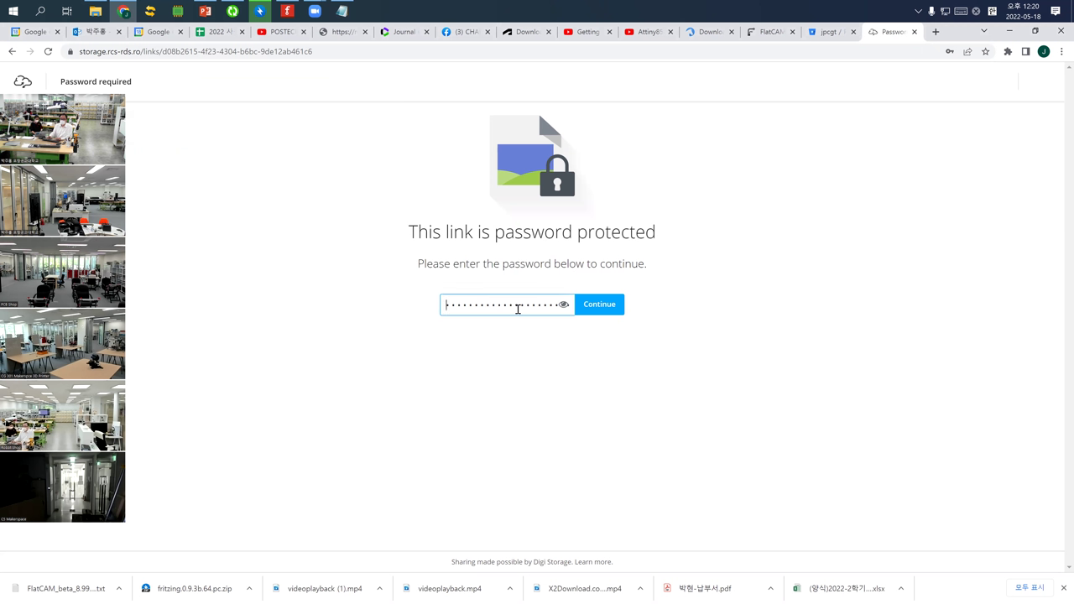
{"action": "key", "text": "ctrl+a"}
{"action": "key", "text": "BackSpace"}
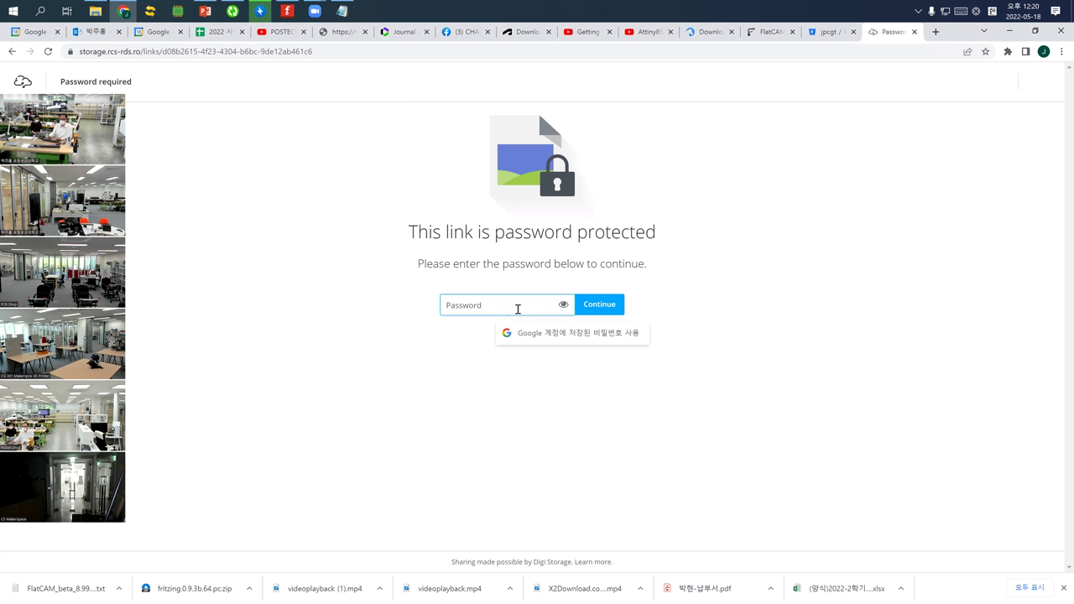
{"action": "type", "text": "123456"}
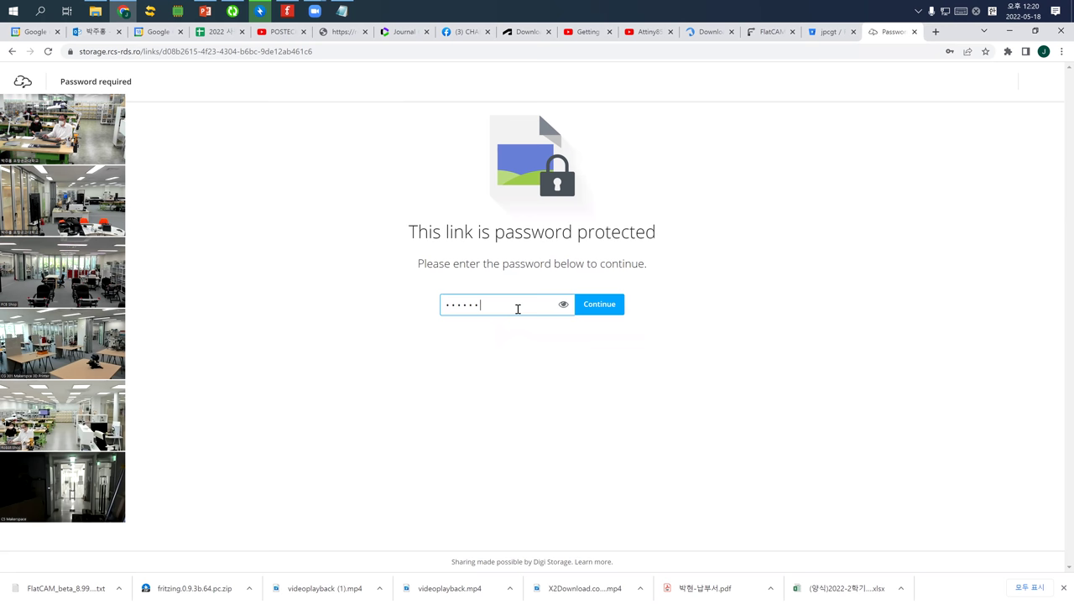
{"action": "left_click", "coordinate": [594, 308]}
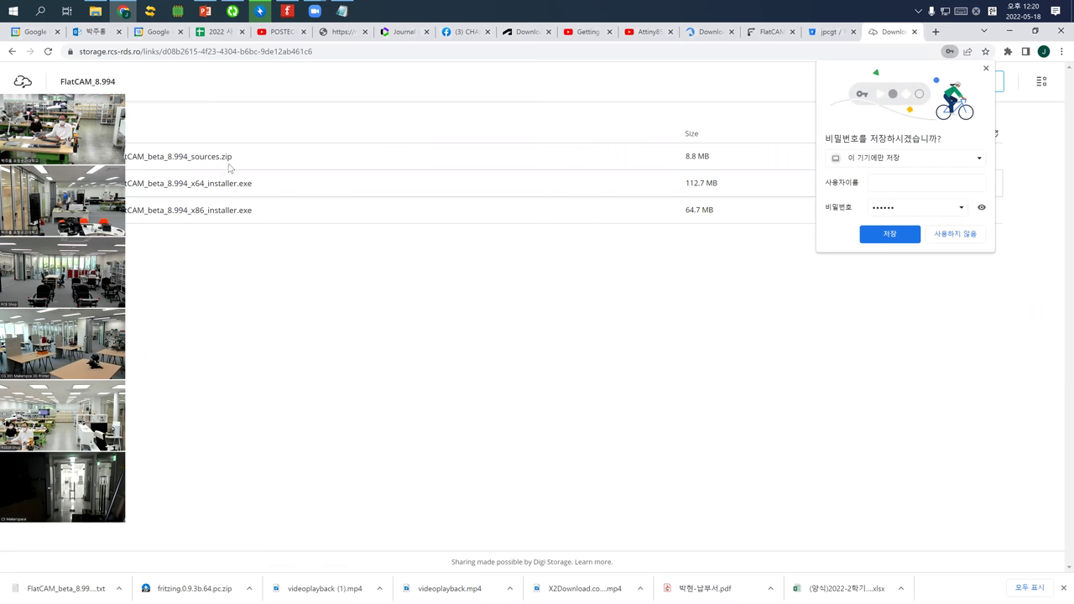
Decline saving the password and download the FlatCAM 8.994 x64 installer from the folder
{"action": "left_click", "coordinate": [277, 187]}
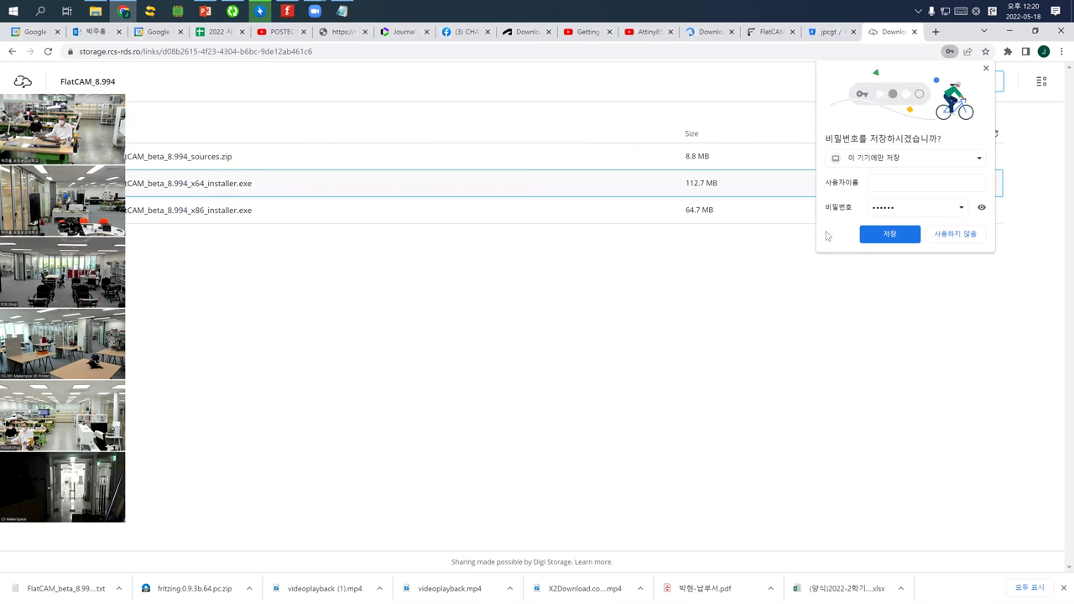
{"action": "left_click", "coordinate": [948, 238]}
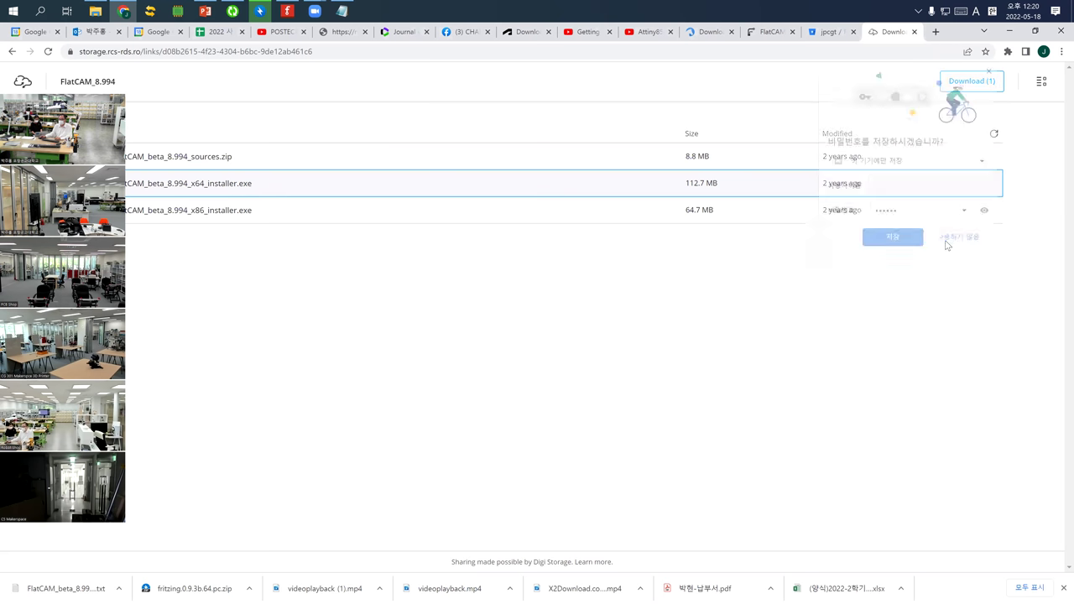
{"action": "right_click", "coordinate": [322, 190]}
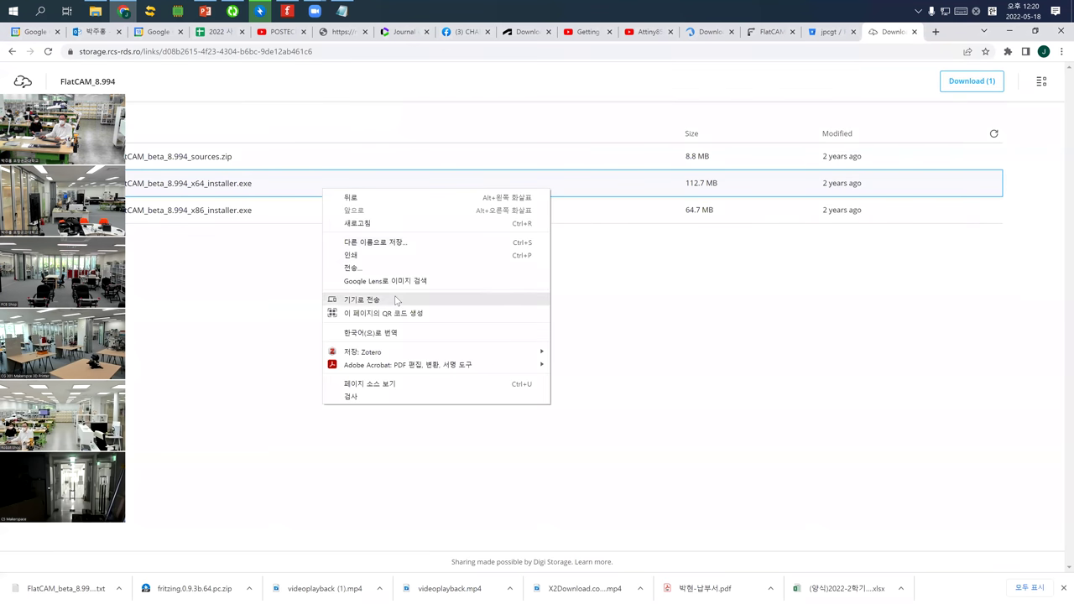
{"action": "left_click", "coordinate": [276, 189]}
{"action": "left_click", "coordinate": [272, 191]}
{"action": "left_click", "coordinate": [273, 190]}
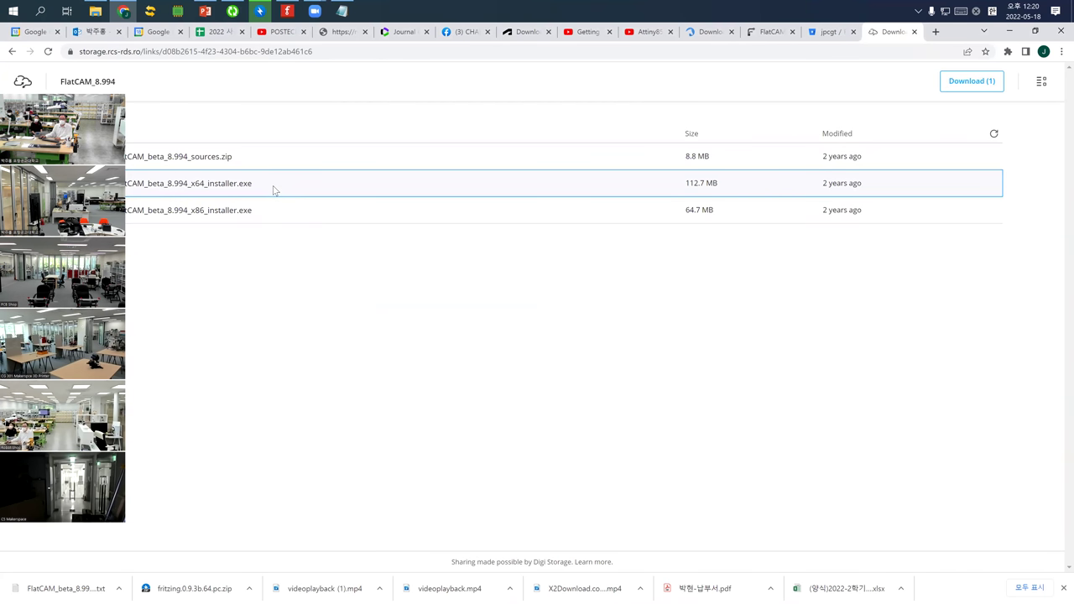
{"action": "right_click", "coordinate": [274, 189]}
{"action": "right_click", "coordinate": [243, 183]}
{"action": "right_click", "coordinate": [243, 183]}
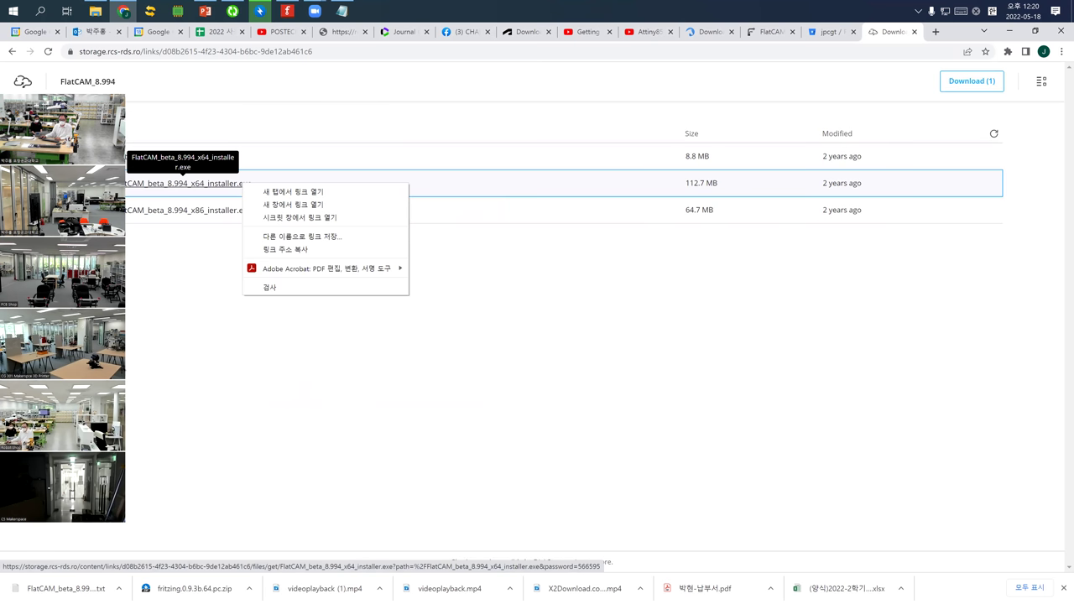
{"action": "key", "text": "Escape"}
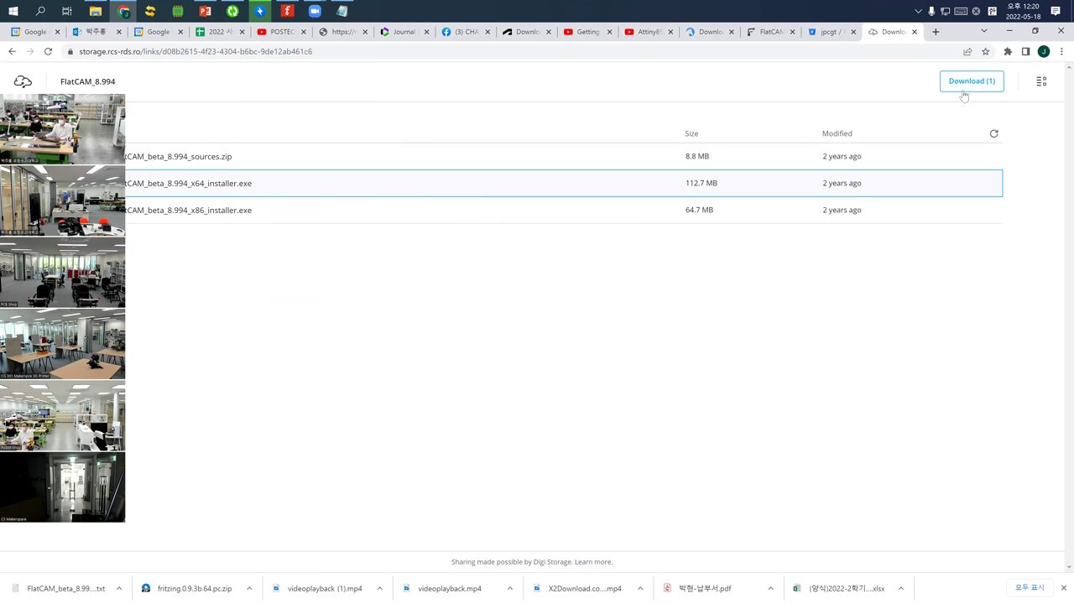
{"action": "left_click", "coordinate": [965, 89]}
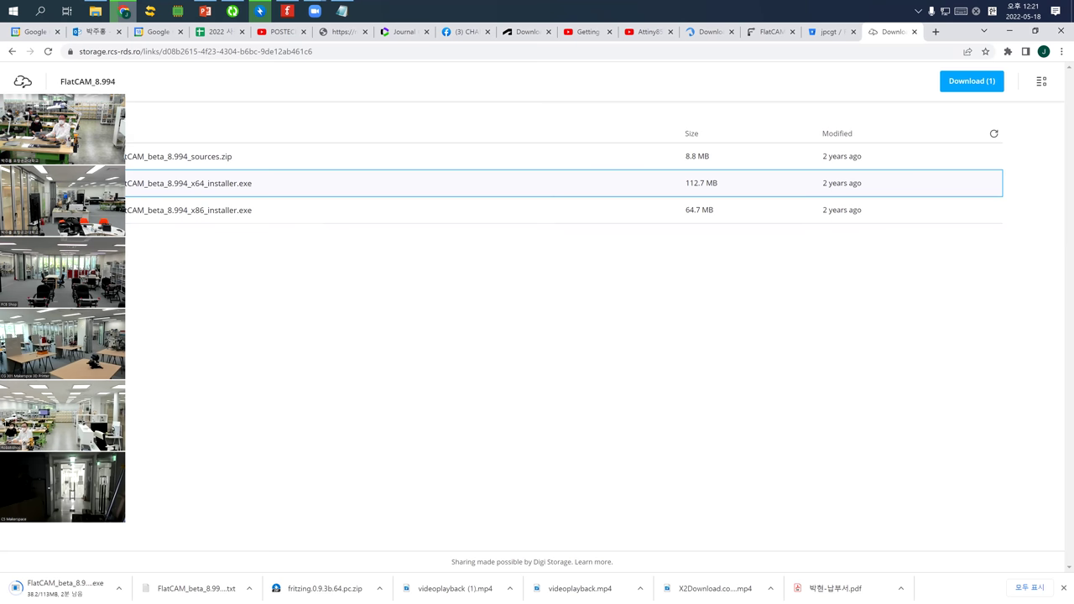
Search Windows for 'flat', then leave the search for a new empty browser tab
{"action": "left_click", "coordinate": [11, 16]}
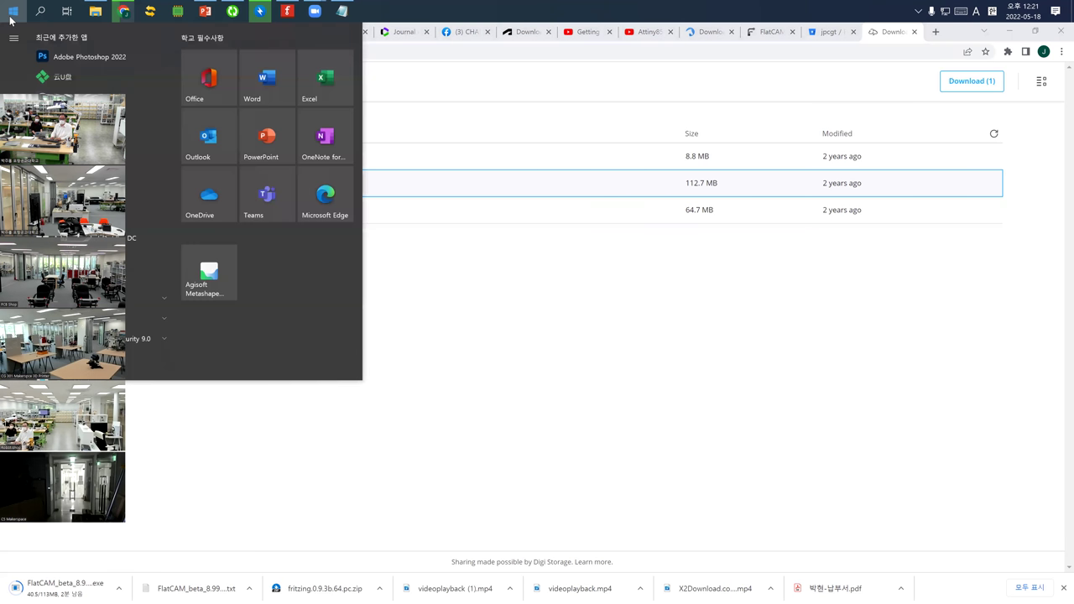
{"action": "type", "text": "flat"}
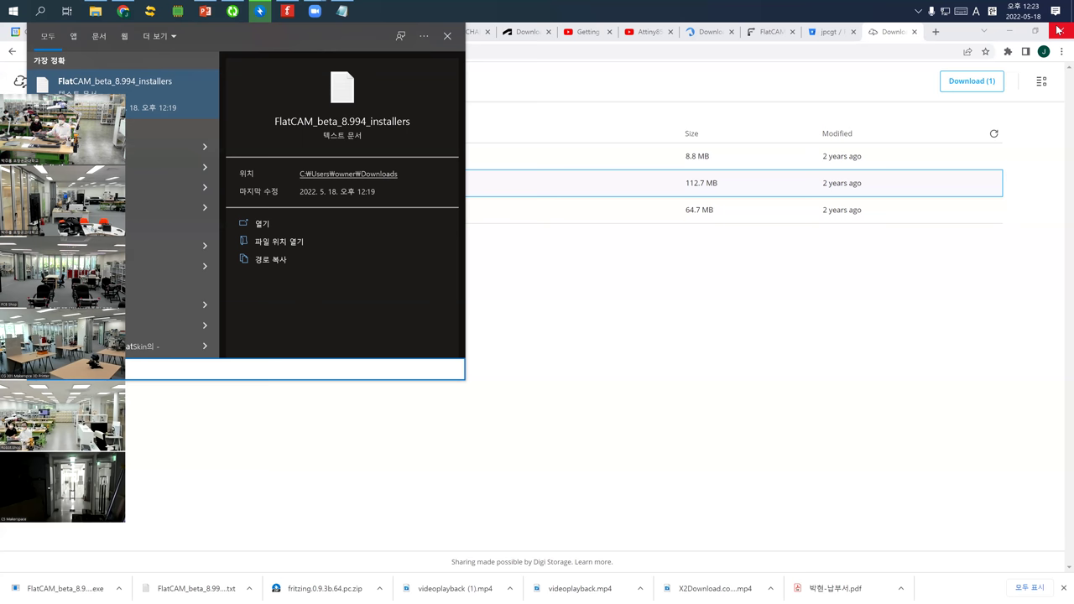
{"action": "left_click", "coordinate": [936, 32]}
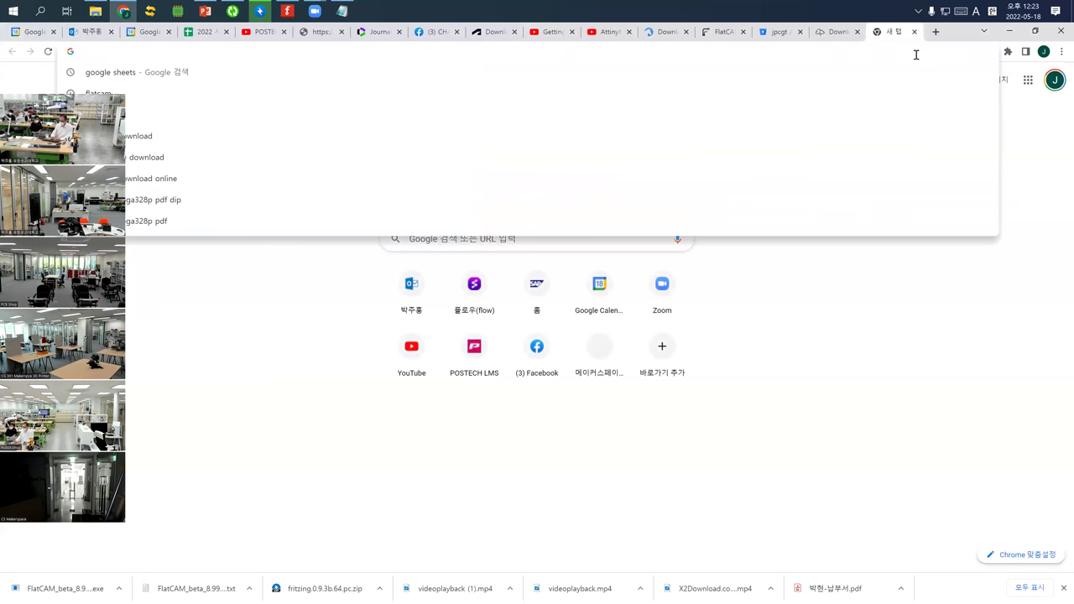
Search Google for 'pocb order online' and open the JLCPCB result
{"action": "type", "text": "pocb order online"}
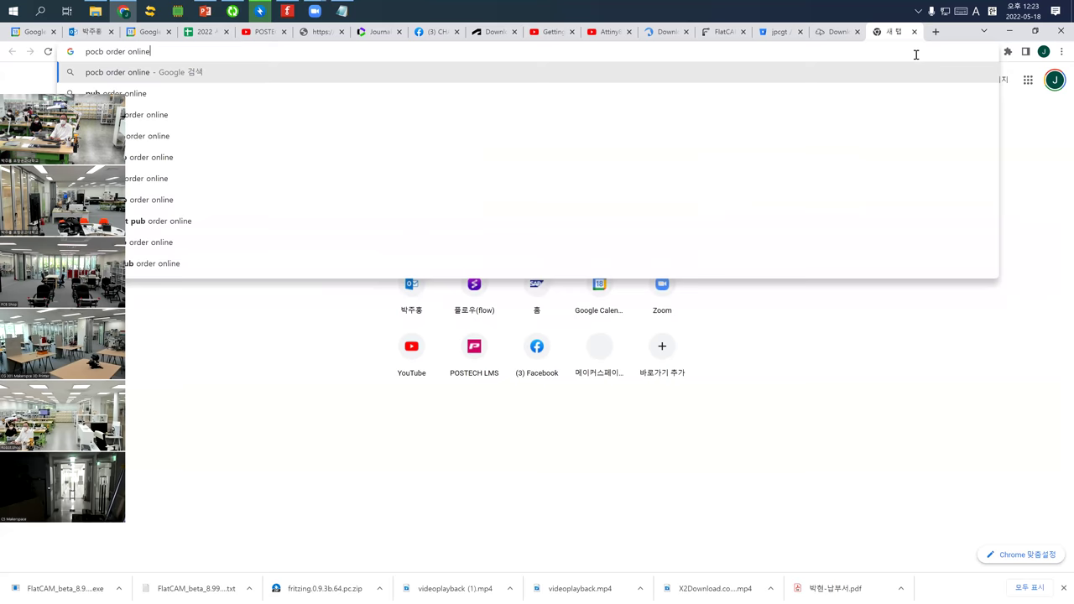
{"action": "key", "text": "Return"}
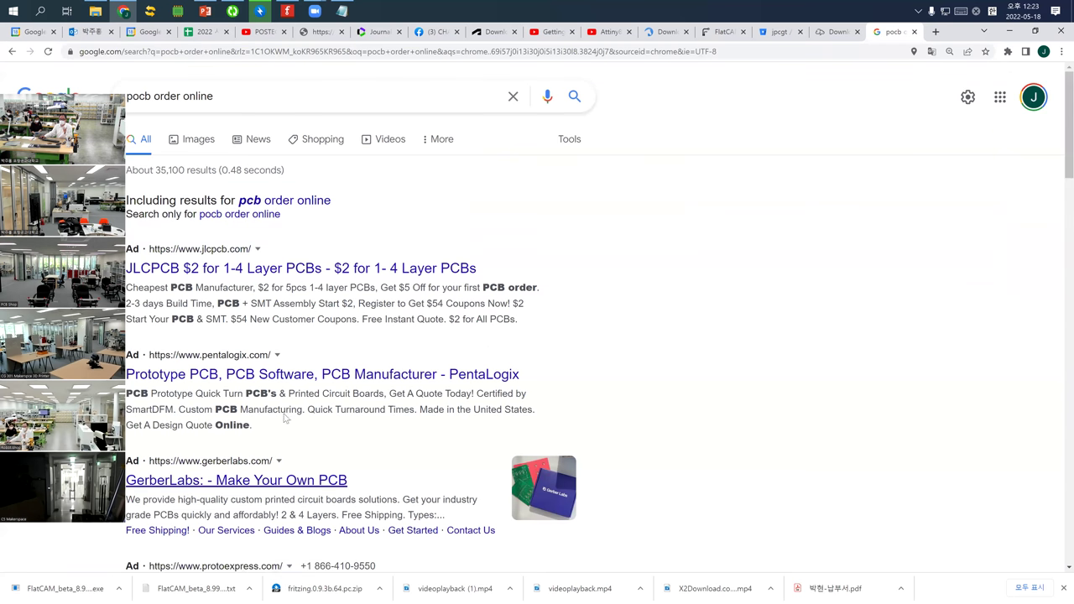
{"action": "scroll", "coordinate": [283, 415], "scroll_direction": "down", "scroll_amount": 2}
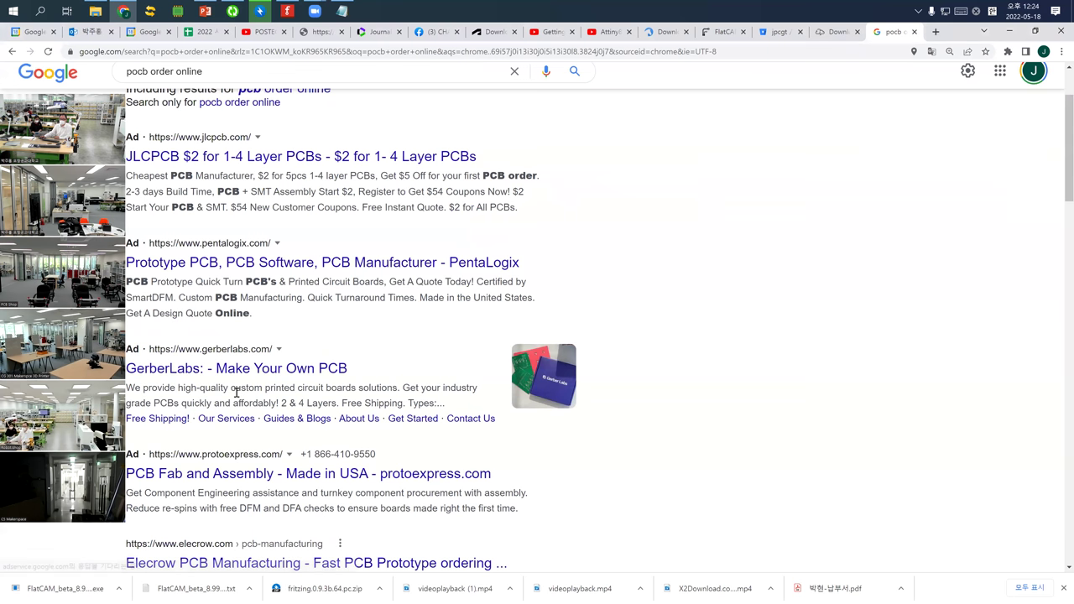
{"action": "left_click", "coordinate": [290, 161]}
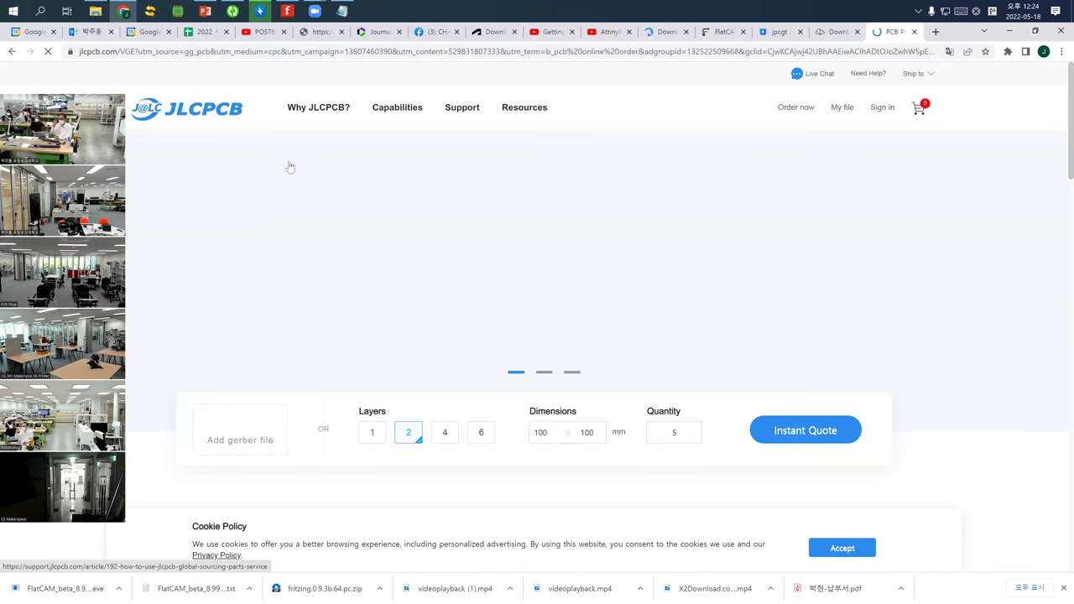
Choose copperBottom.gbl from the Desktop pcb folder as the gerber file to upload
{"action": "scroll", "coordinate": [277, 166], "scroll_direction": "down", "scroll_amount": 3}
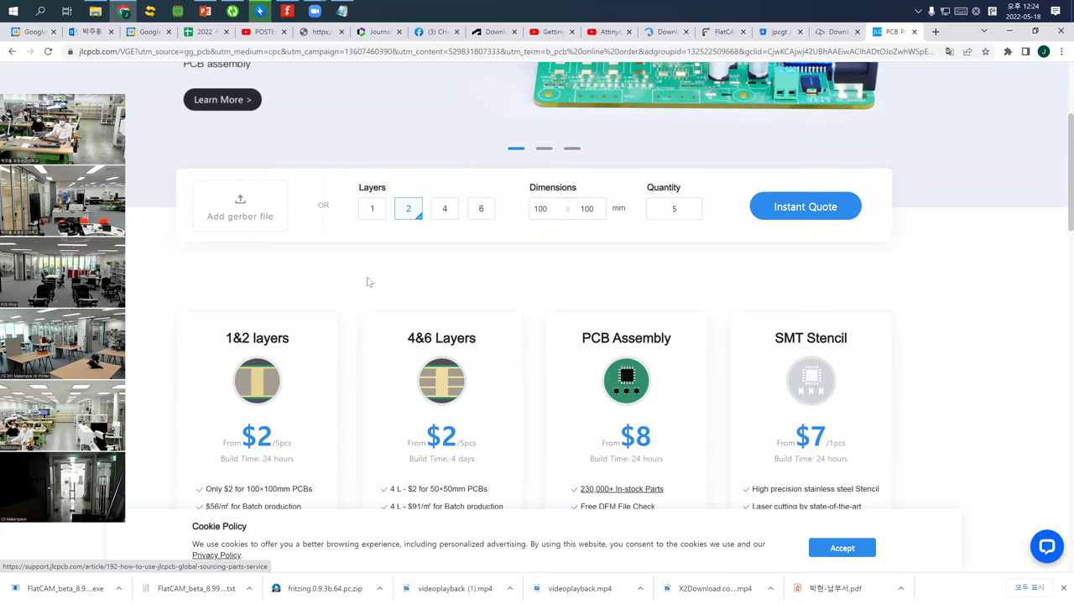
{"action": "left_click", "coordinate": [236, 212]}
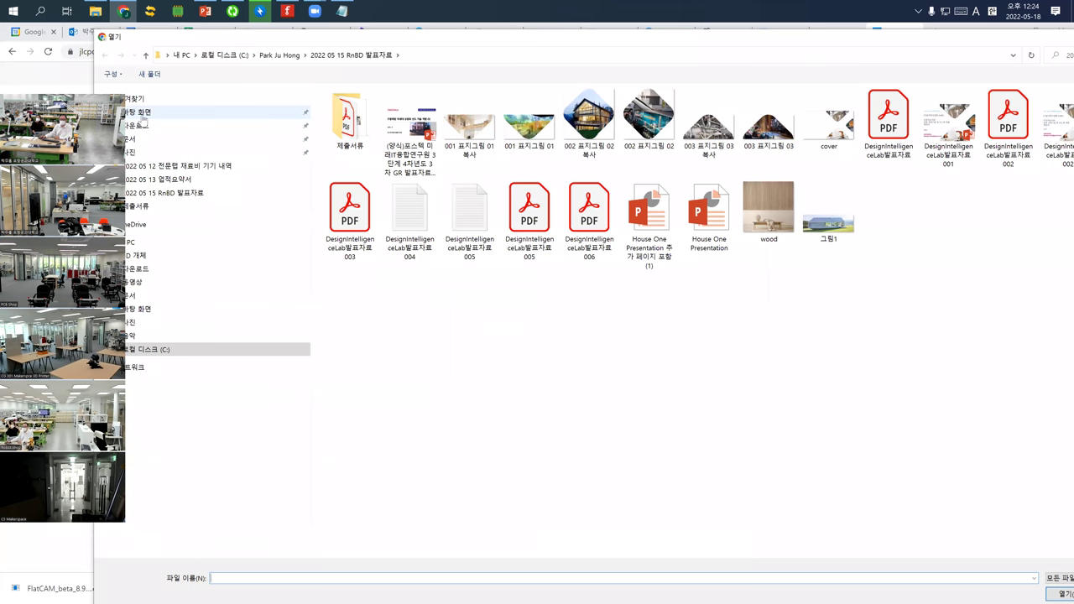
{"action": "left_click", "coordinate": [140, 113]}
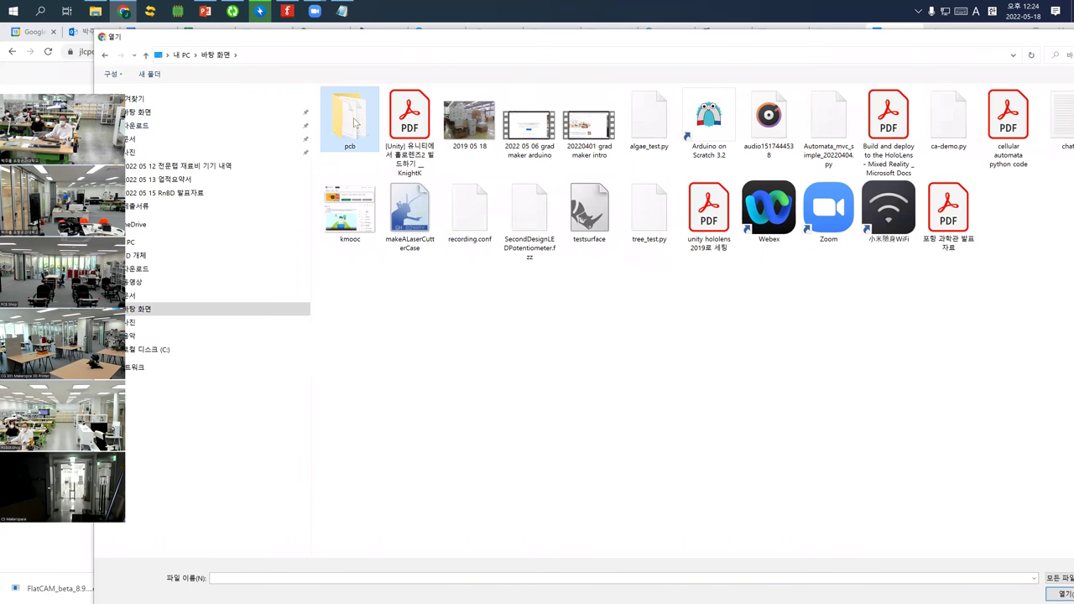
{"action": "double_click", "coordinate": [356, 123]}
{"action": "left_click", "coordinate": [366, 110]}
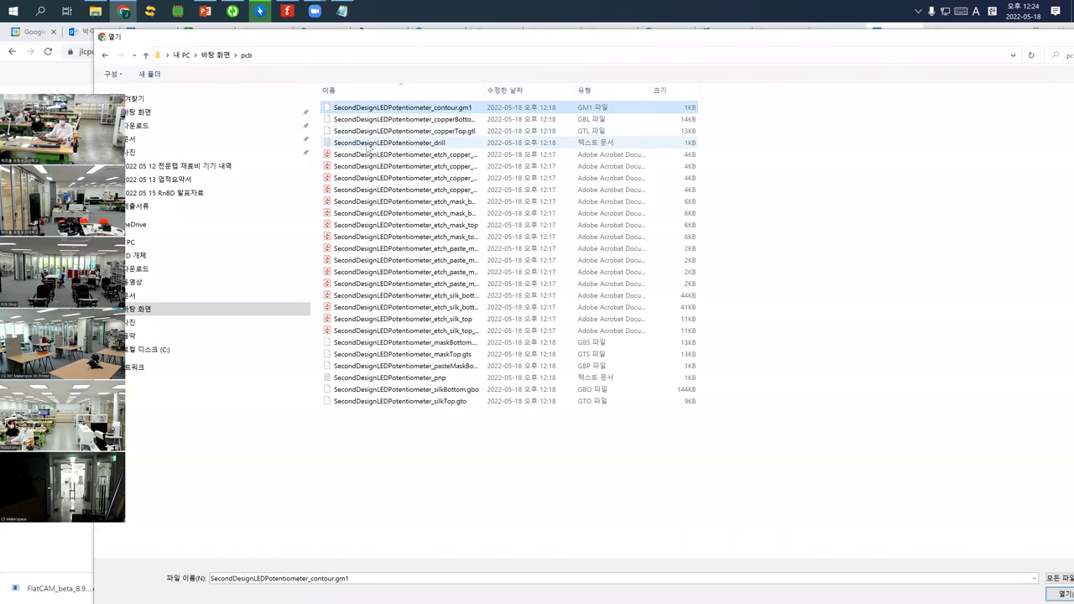
{"action": "left_click", "coordinate": [369, 144]}
{"action": "left_click", "coordinate": [373, 132]}
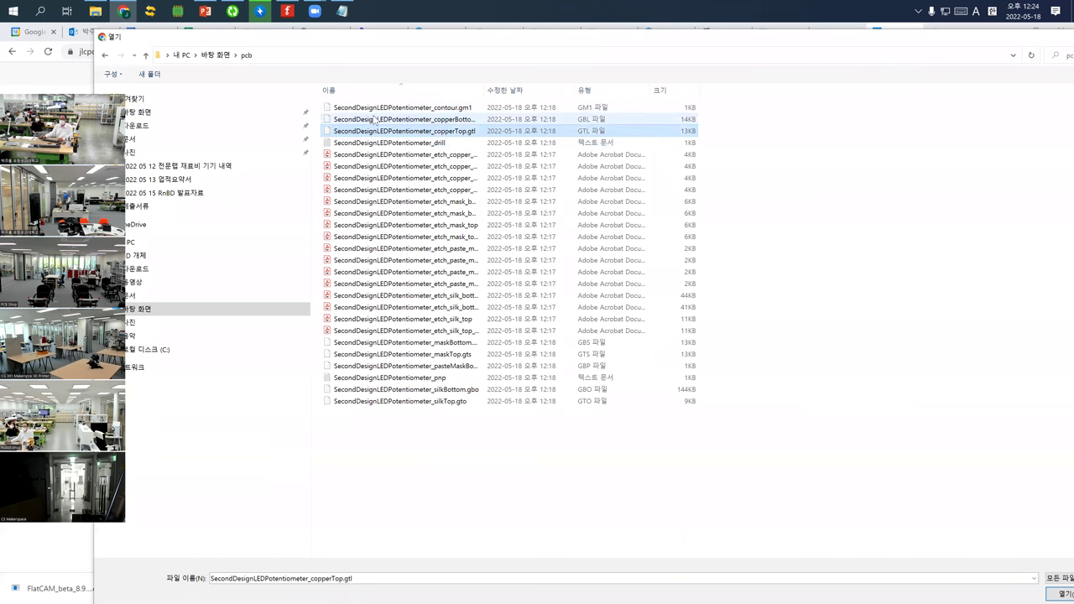
{"action": "left_click", "coordinate": [378, 109]}
{"action": "left_click", "coordinate": [377, 122]}
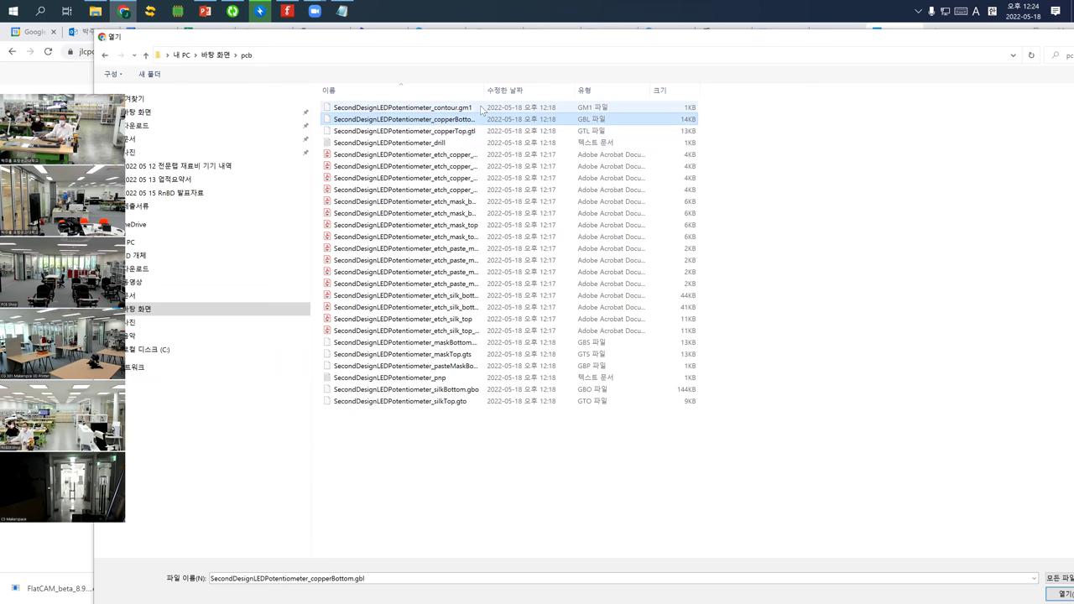
{"action": "left_click_drag", "start_coordinate": [568, 86], "coordinate": [577, 86]}
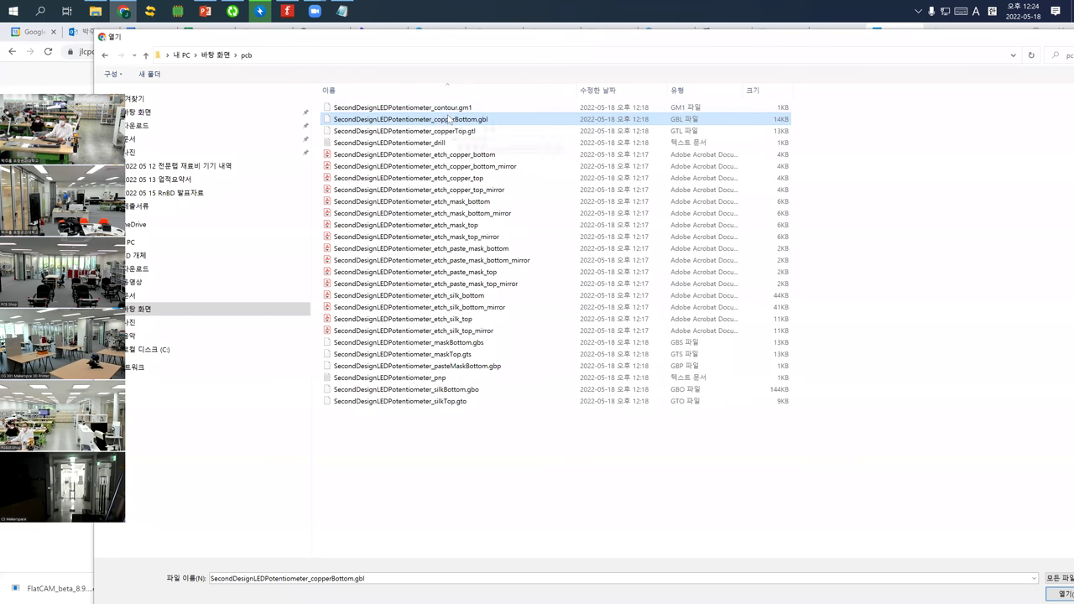
{"action": "left_click", "coordinate": [1057, 594]}
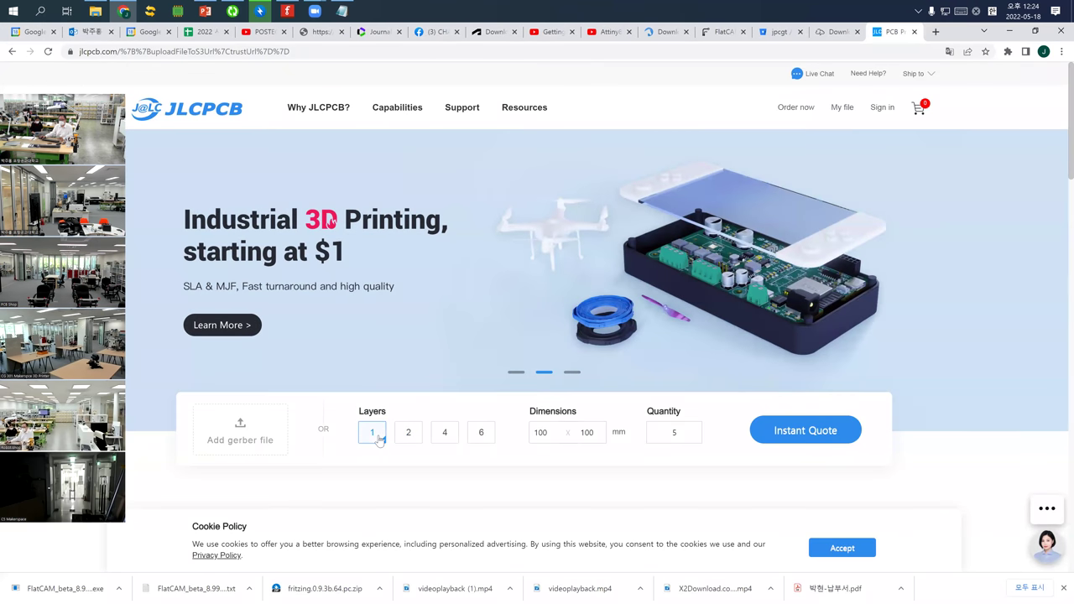
Set the board to 1 layer, review quantity presets, and re-select copperBottom.gbl for upload
{"action": "left_click", "coordinate": [382, 438]}
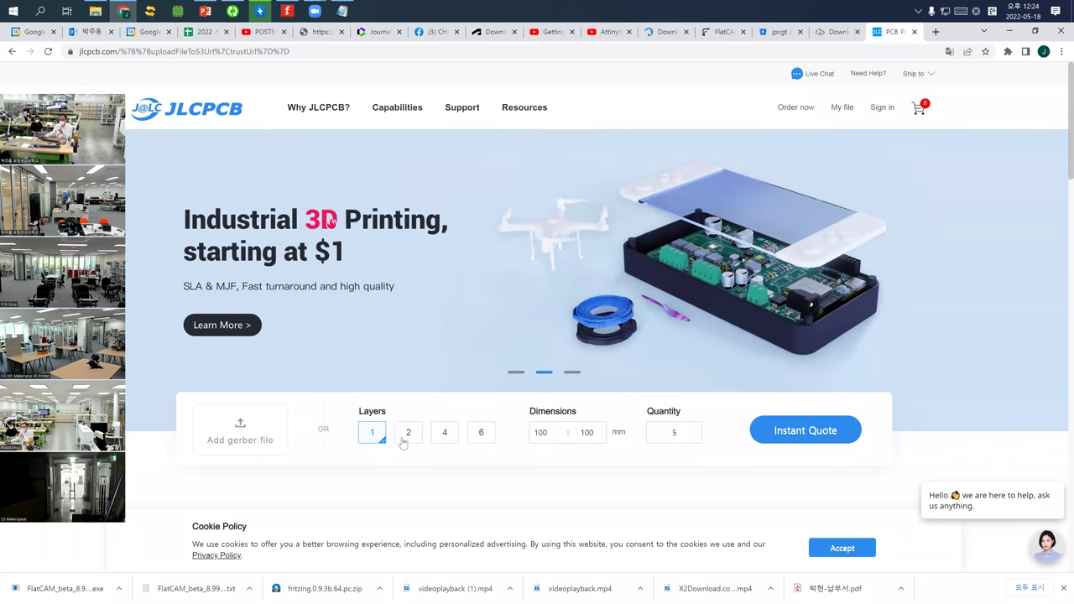
{"action": "scroll", "coordinate": [659, 359], "scroll_direction": "down", "scroll_amount": 2}
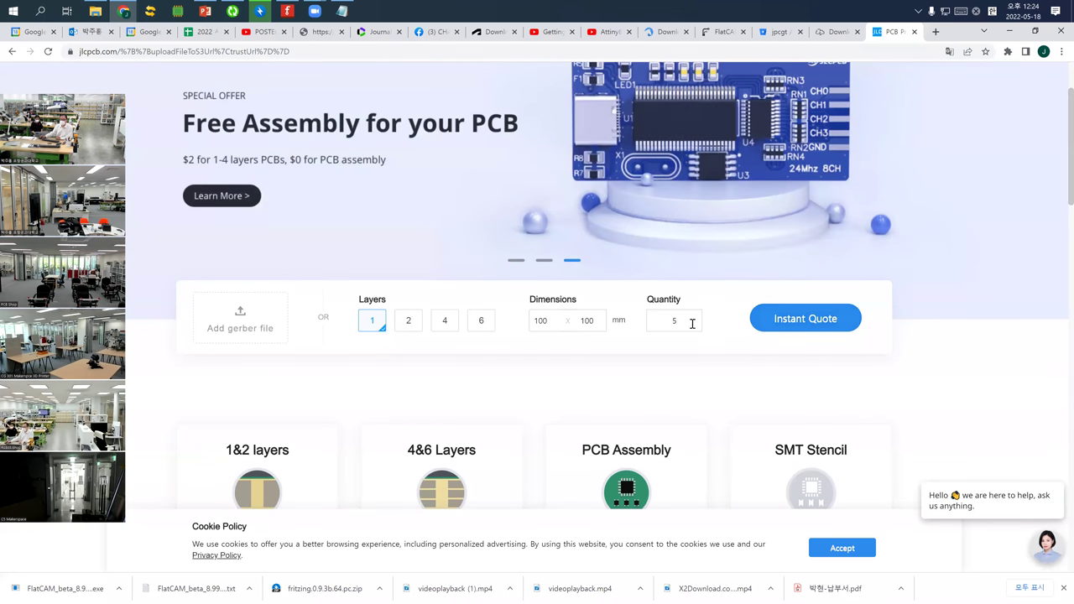
{"action": "left_click", "coordinate": [662, 323]}
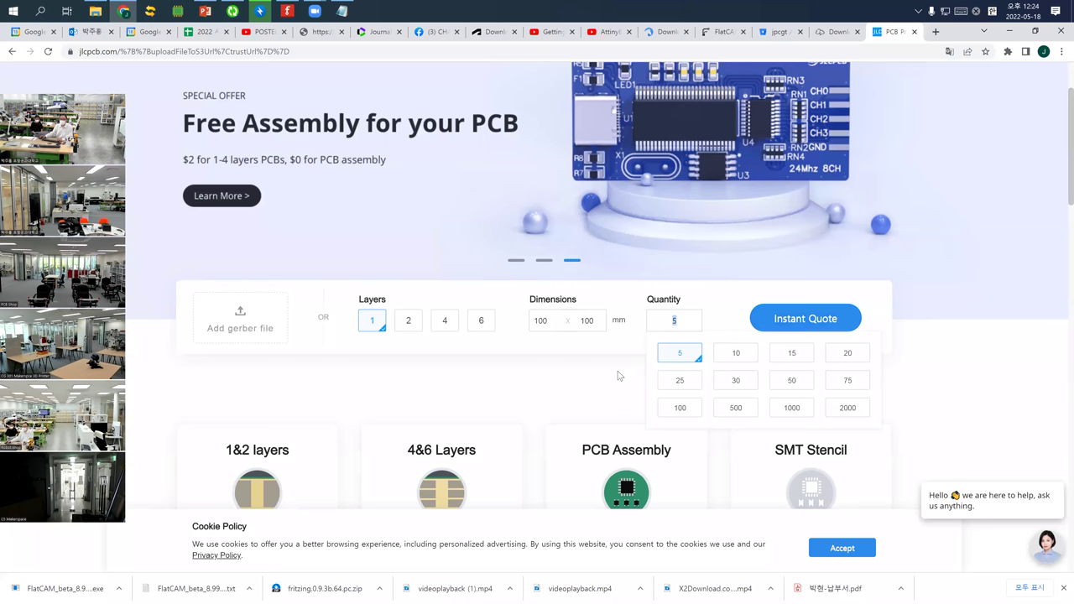
{"action": "left_click", "coordinate": [242, 322]}
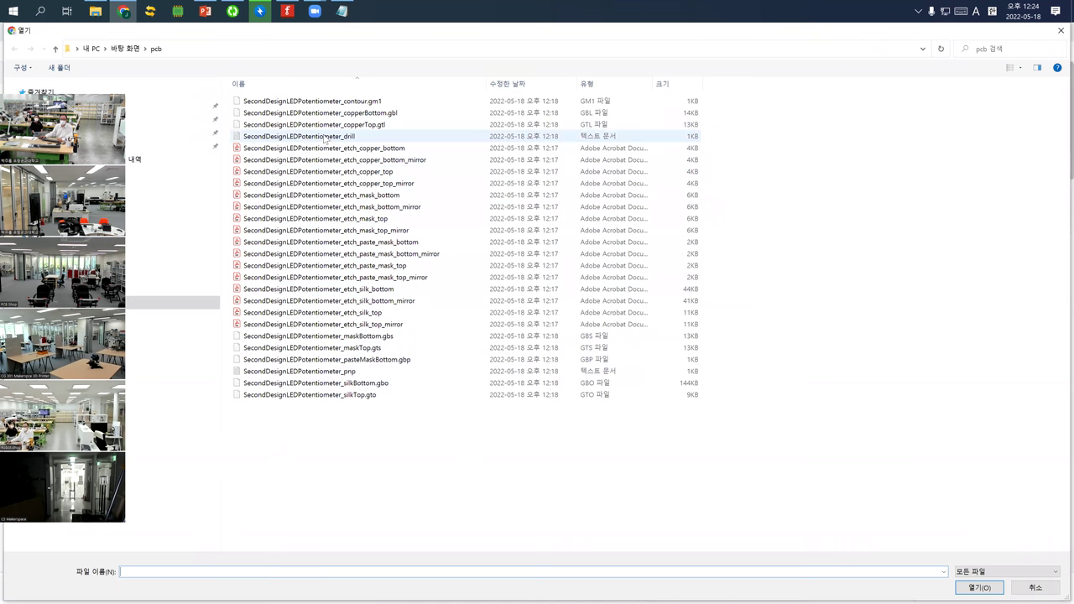
{"action": "left_click", "coordinate": [352, 113]}
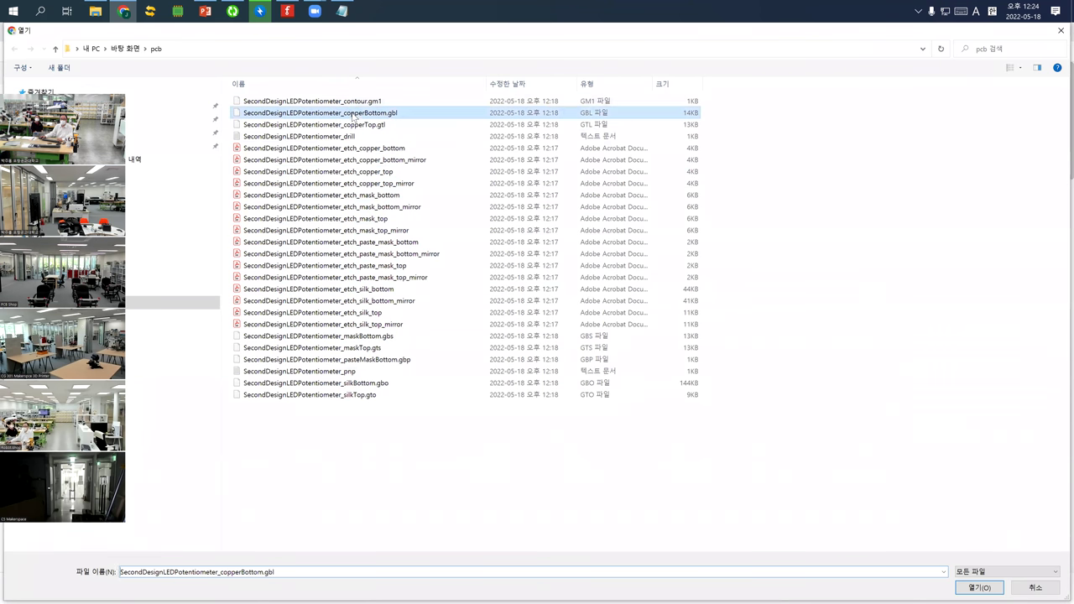
{"action": "double_click", "coordinate": [352, 113]}
Accept the cookie policy and request an instant quote for the board
{"action": "scroll", "coordinate": [703, 511], "scroll_direction": "down", "scroll_amount": 2}
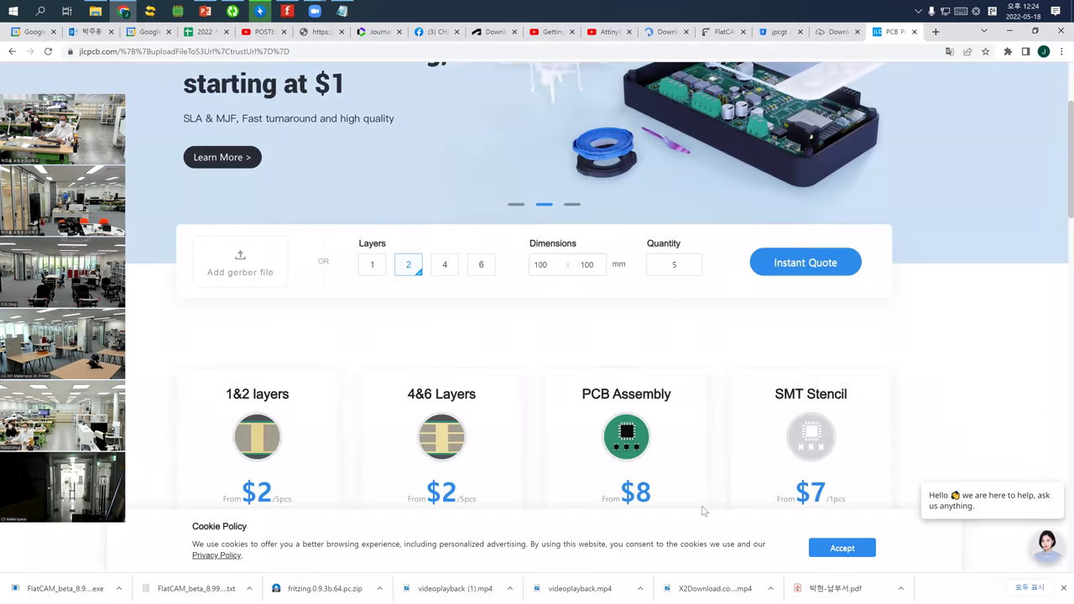
{"action": "left_click", "coordinate": [847, 548]}
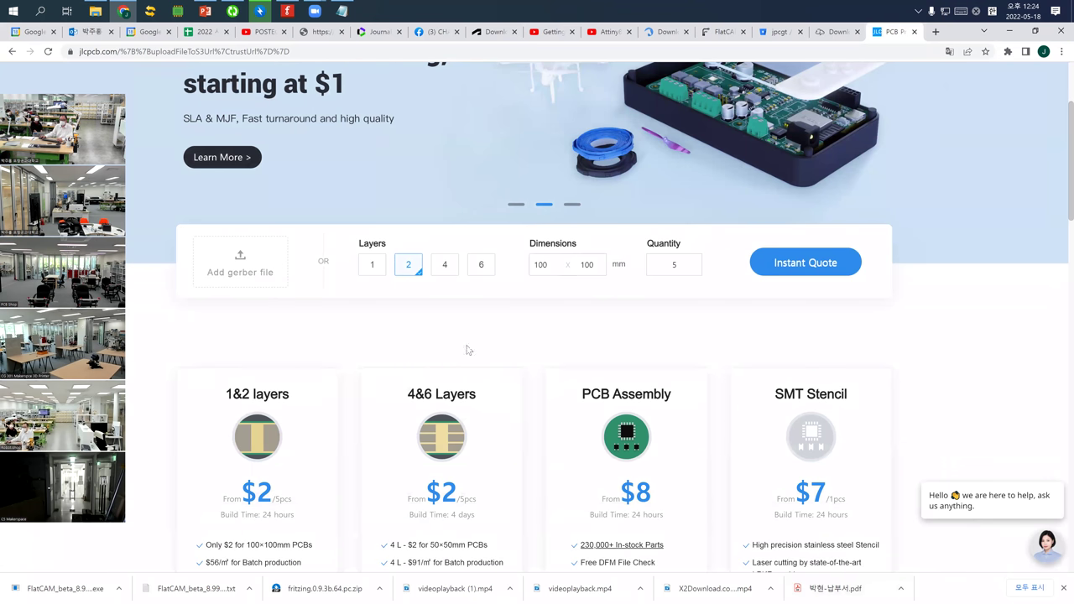
{"action": "scroll", "coordinate": [366, 349], "scroll_direction": "down", "scroll_amount": 2}
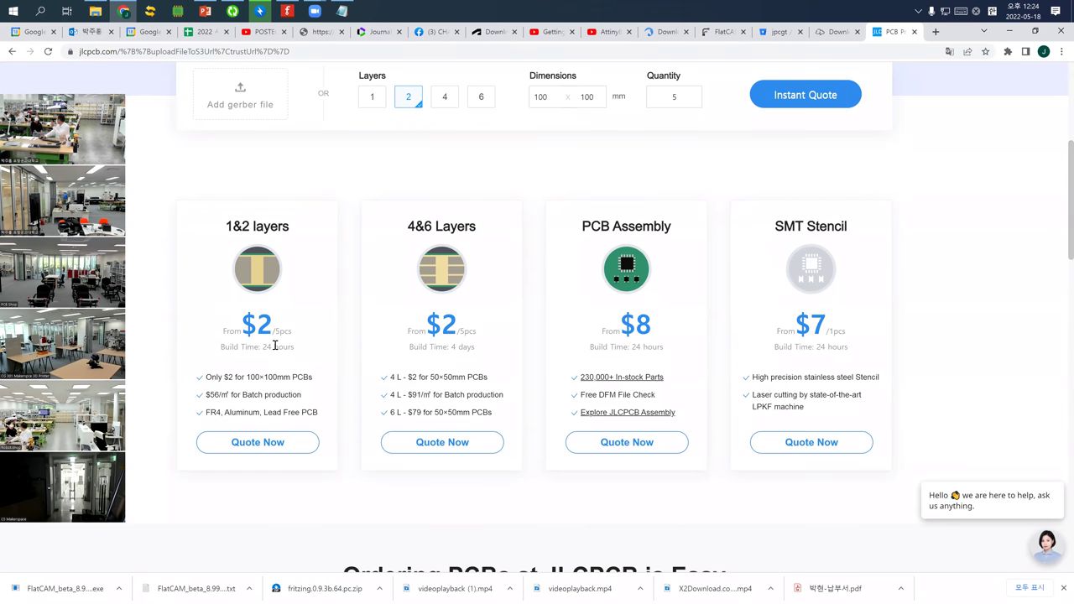
{"action": "scroll", "coordinate": [302, 367], "scroll_direction": "up", "scroll_amount": 4}
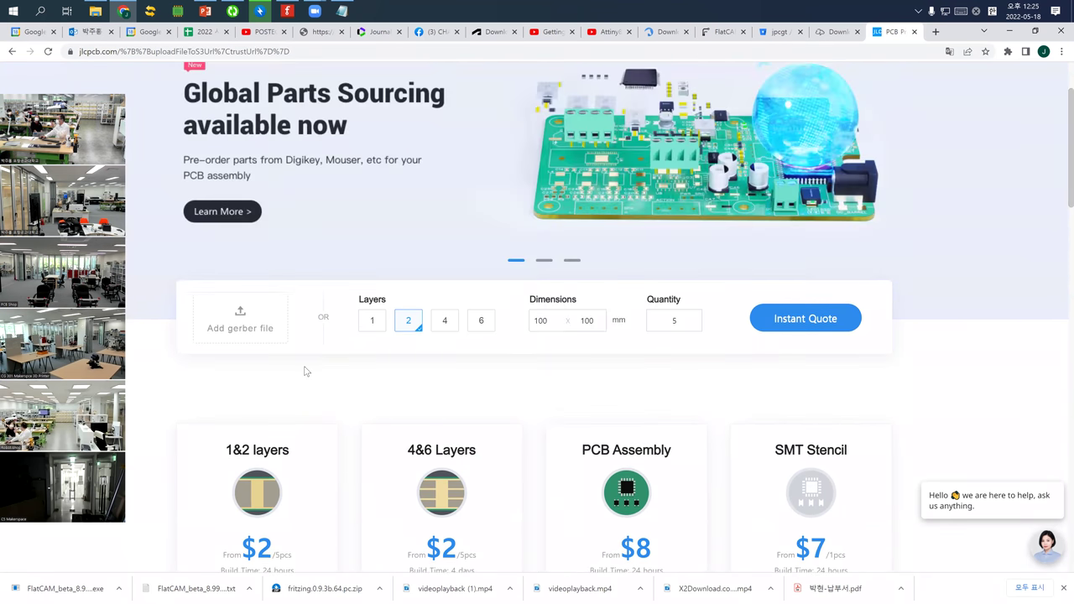
{"action": "scroll", "coordinate": [378, 391], "scroll_direction": "down", "scroll_amount": 1}
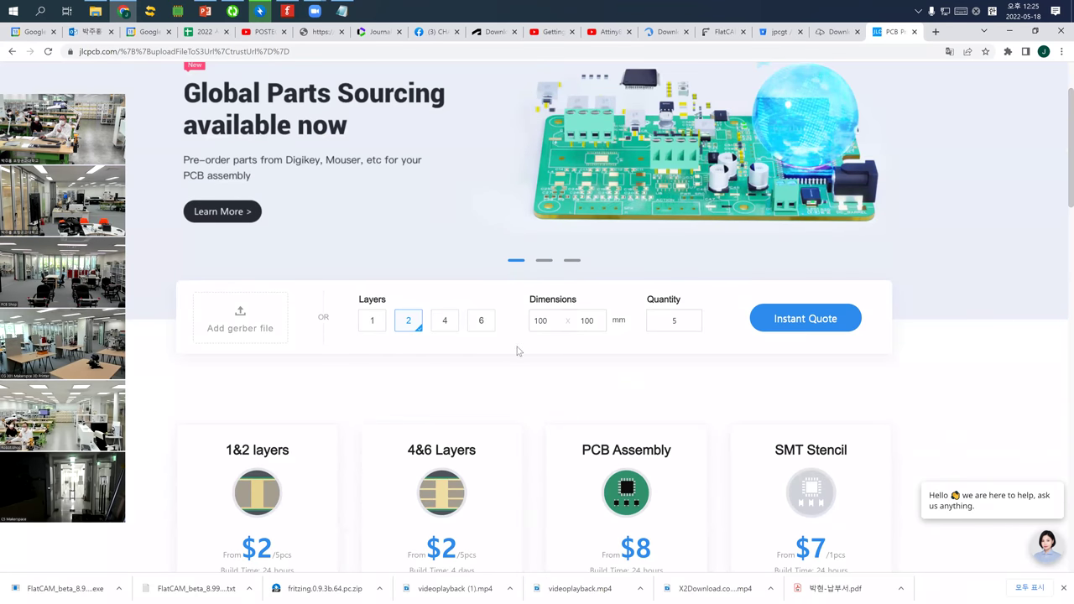
{"action": "scroll", "coordinate": [515, 350], "scroll_direction": "up", "scroll_amount": 1}
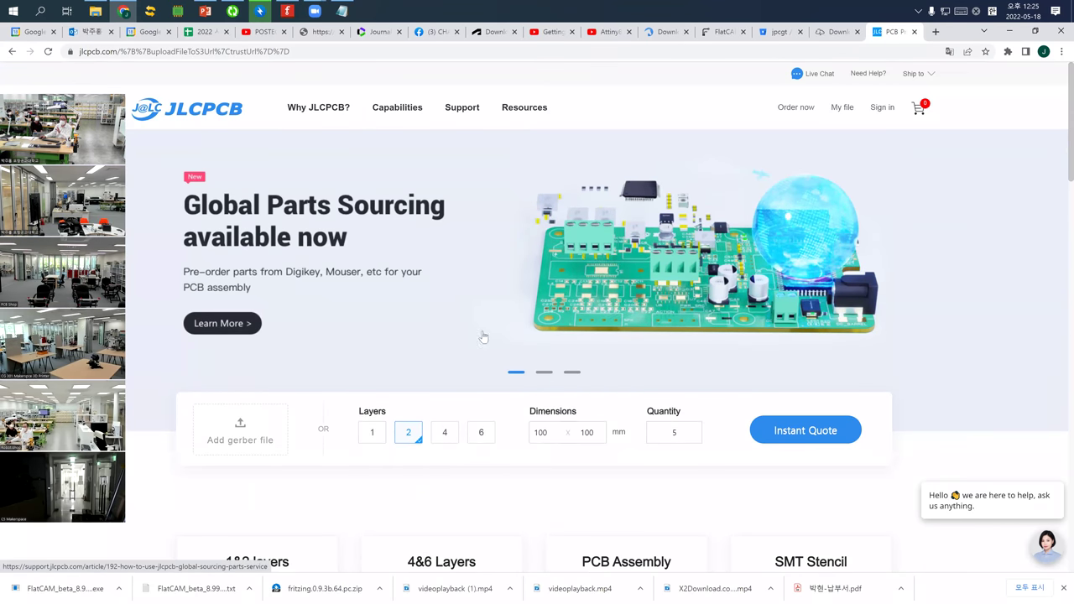
{"action": "left_click", "coordinate": [790, 433]}
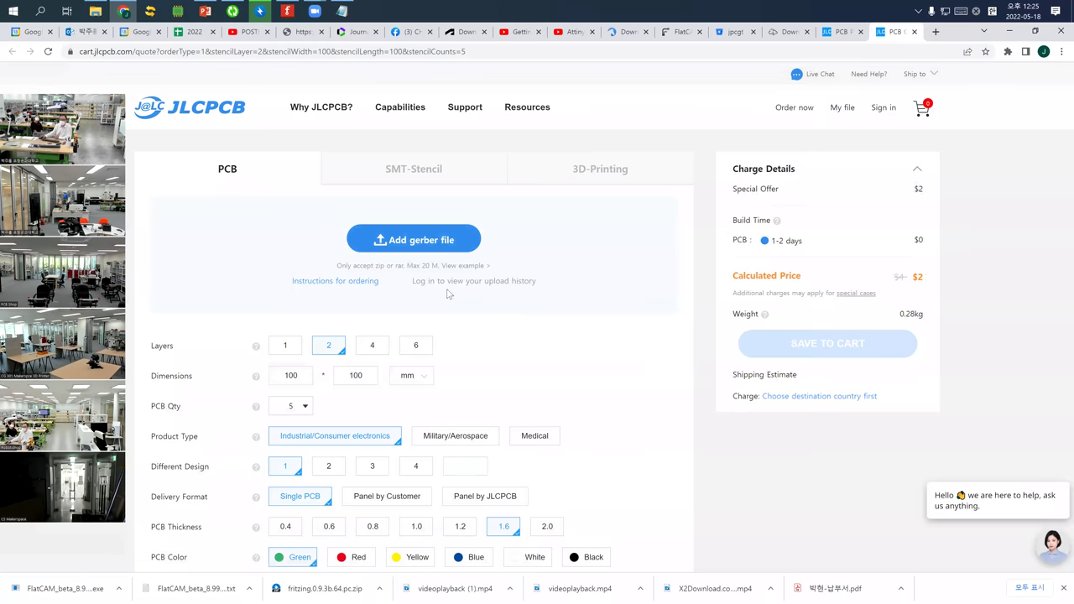
Upload copperBottom.gbl to the quote page's gerber file field
{"action": "left_click", "coordinate": [415, 241]}
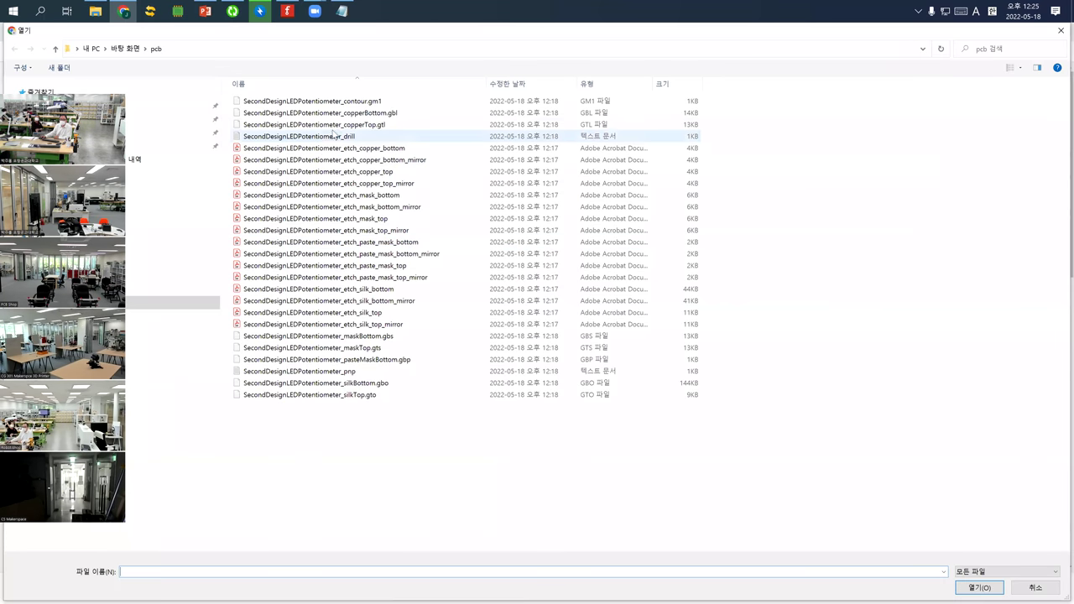
{"action": "left_click", "coordinate": [336, 112]}
{"action": "left_click", "coordinate": [979, 588]}
{"action": "scroll", "coordinate": [336, 335], "scroll_direction": "down", "scroll_amount": 1}
Set the board to a single layer and review the PCB specification options
{"action": "left_click", "coordinate": [282, 265]}
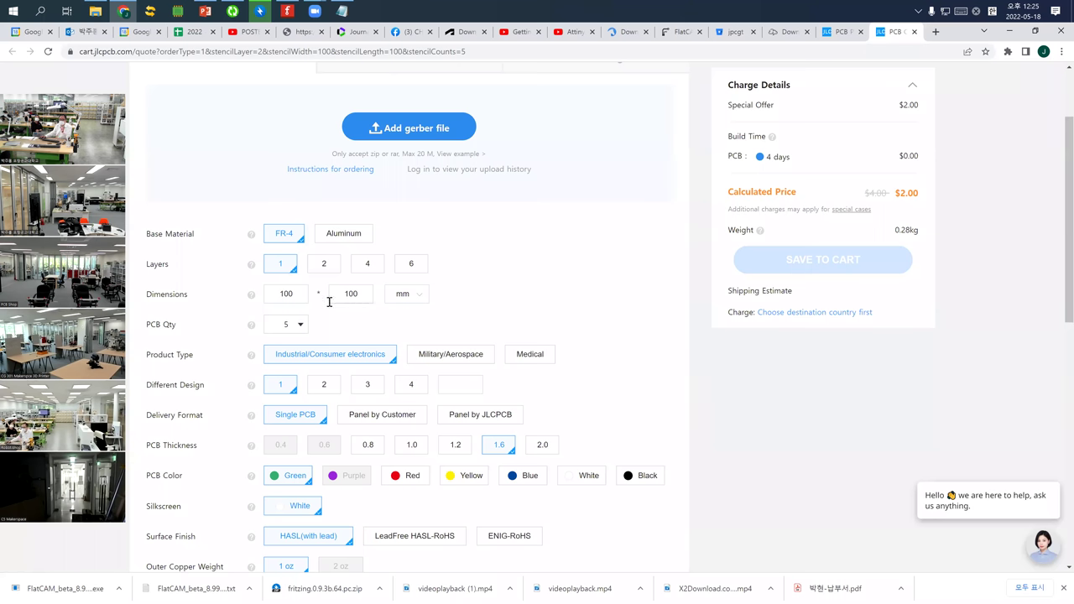
{"action": "scroll", "coordinate": [323, 311], "scroll_direction": "down", "scroll_amount": 1}
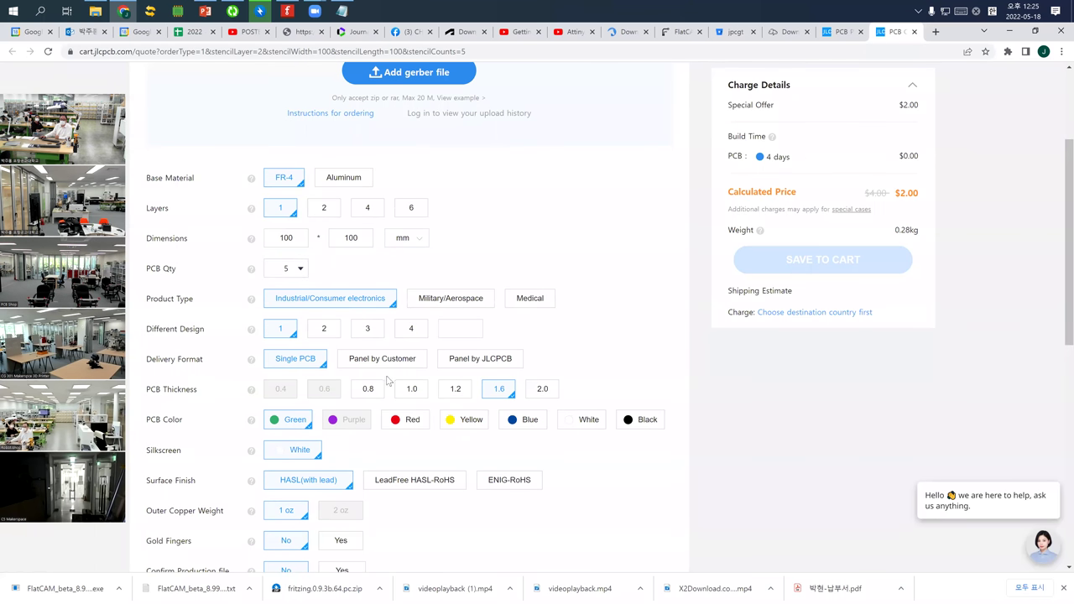
{"action": "scroll", "coordinate": [390, 382], "scroll_direction": "down", "scroll_amount": 2}
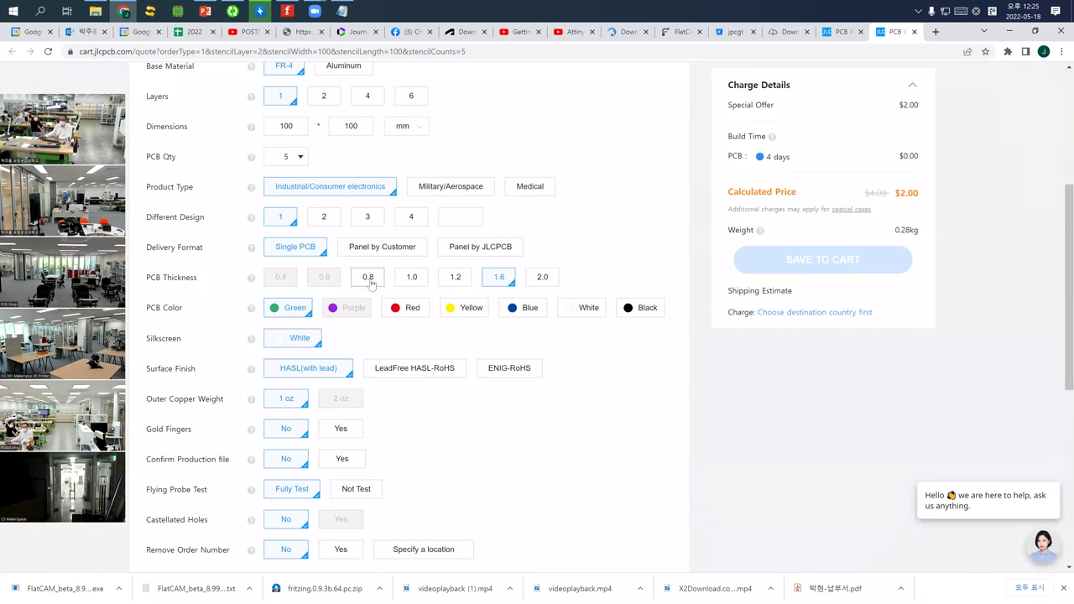
{"action": "scroll", "coordinate": [395, 426], "scroll_direction": "down", "scroll_amount": 3}
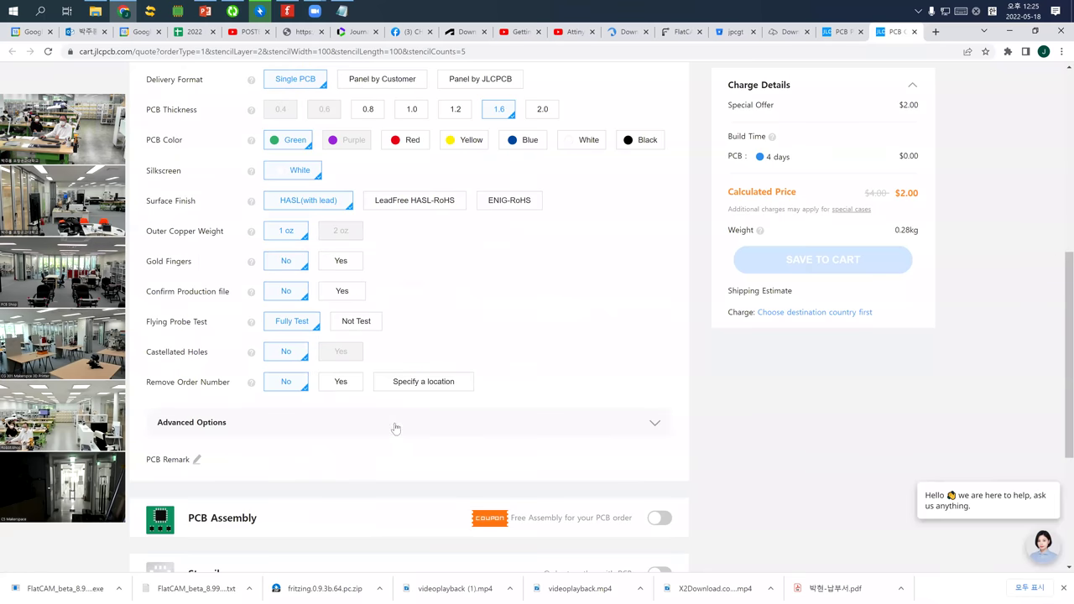
{"action": "scroll", "coordinate": [569, 447], "scroll_direction": "down", "scroll_amount": 3}
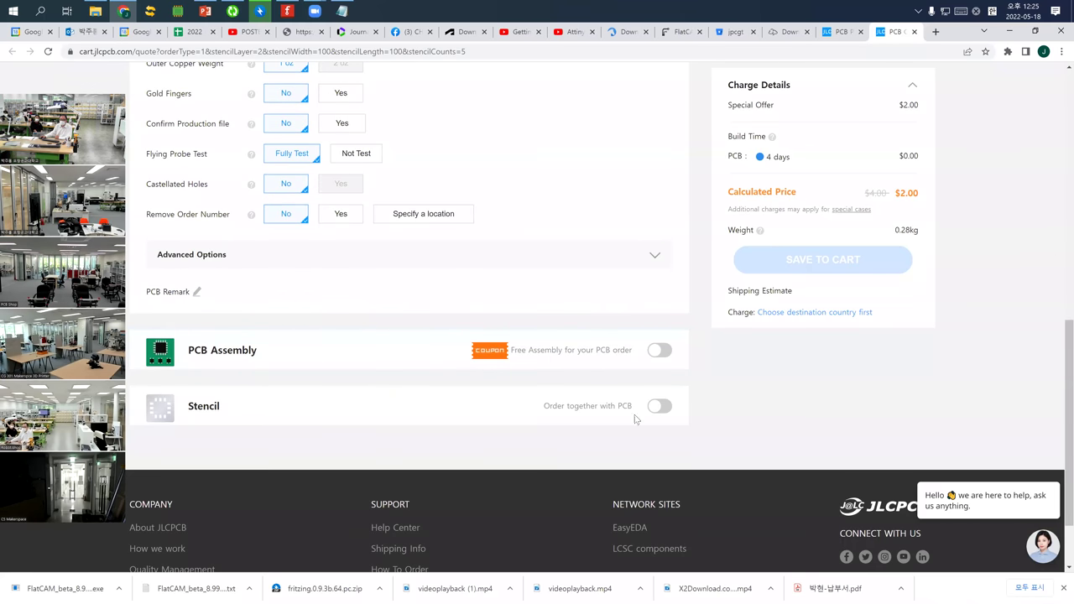
{"action": "scroll", "coordinate": [556, 431], "scroll_direction": "up", "scroll_amount": 2}
{"action": "scroll", "coordinate": [400, 445], "scroll_direction": "down", "scroll_amount": 1}
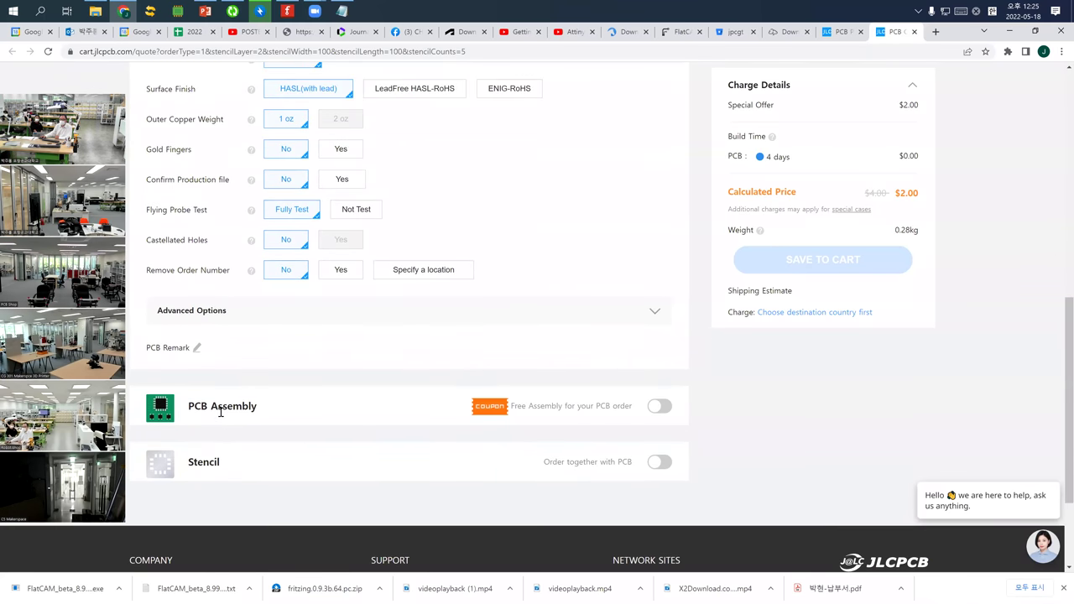
Turn on PCB Assembly and return to the top of the quote
{"action": "left_click", "coordinate": [659, 406]}
{"action": "scroll", "coordinate": [521, 436], "scroll_direction": "down", "scroll_amount": 4}
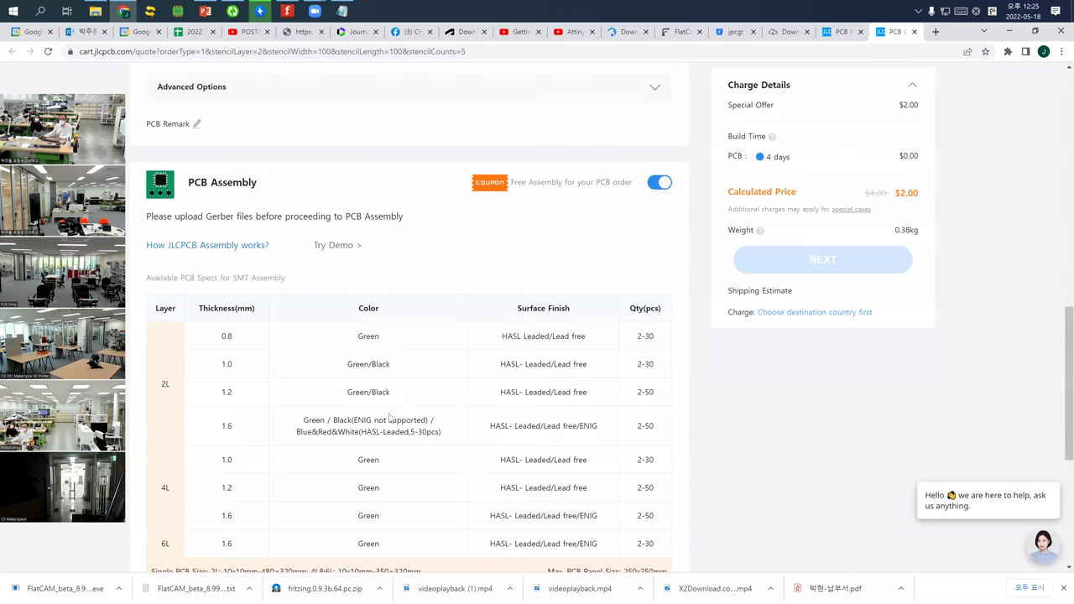
{"action": "scroll", "coordinate": [399, 411], "scroll_direction": "down", "scroll_amount": 2}
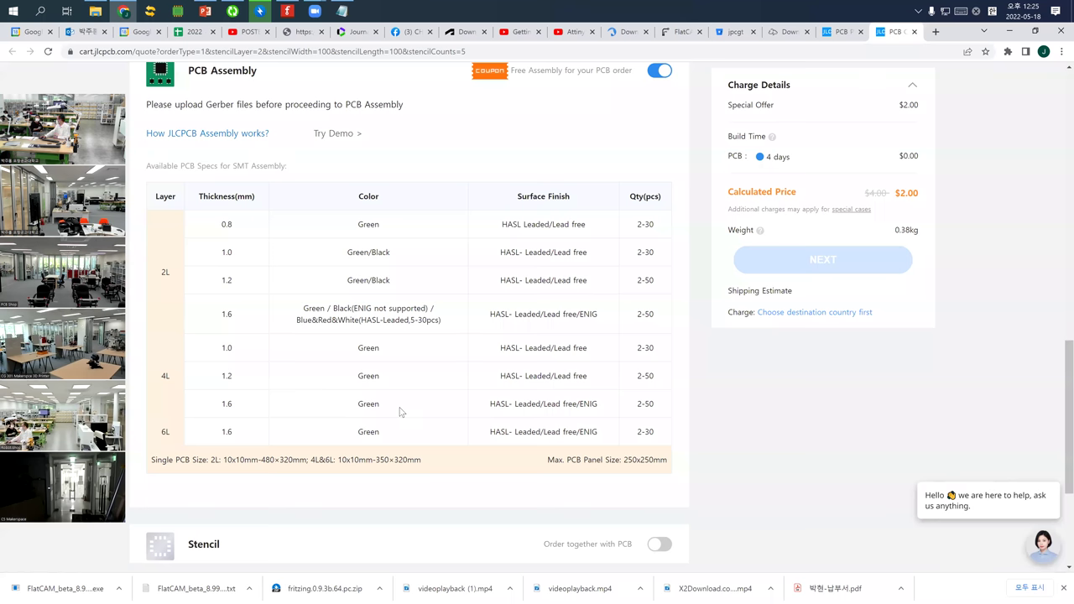
{"action": "scroll", "coordinate": [398, 413], "scroll_direction": "up", "scroll_amount": 6}
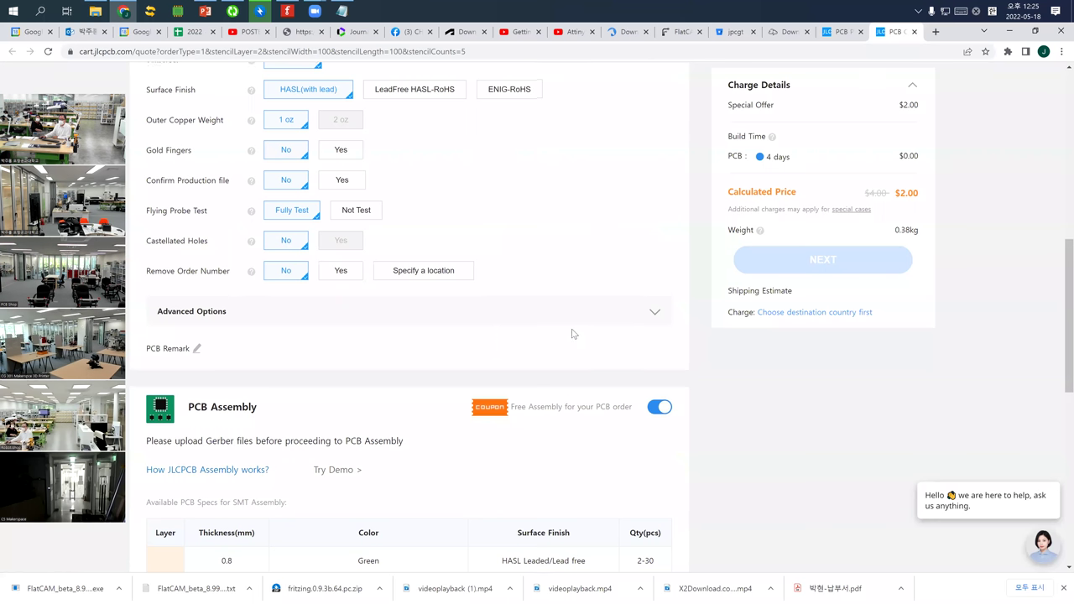
{"action": "scroll", "coordinate": [571, 335], "scroll_direction": "up", "scroll_amount": 5}
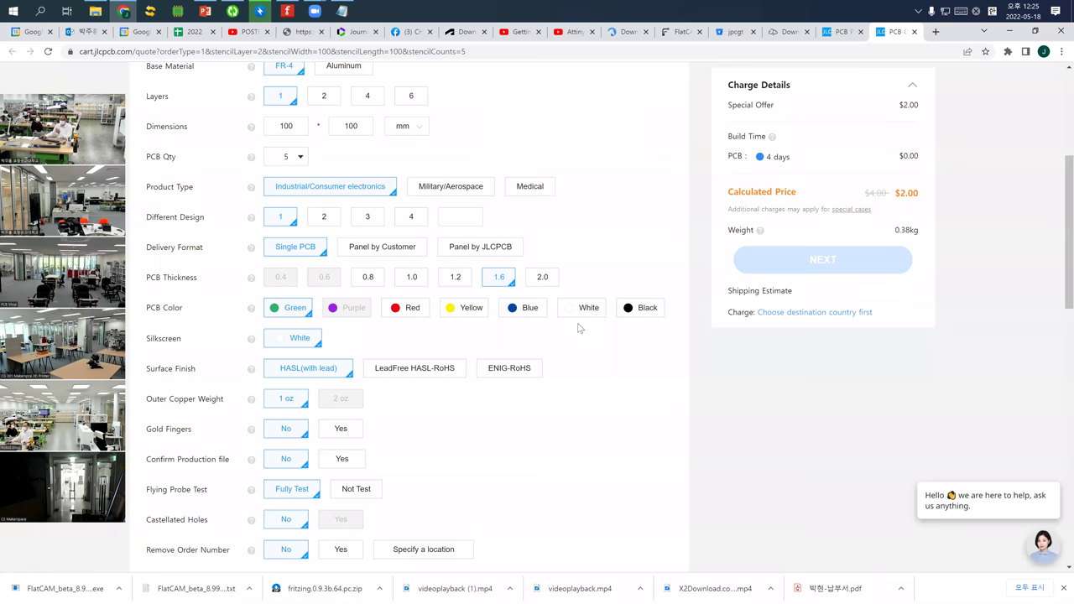
{"action": "scroll", "coordinate": [455, 362], "scroll_direction": "up", "scroll_amount": 3}
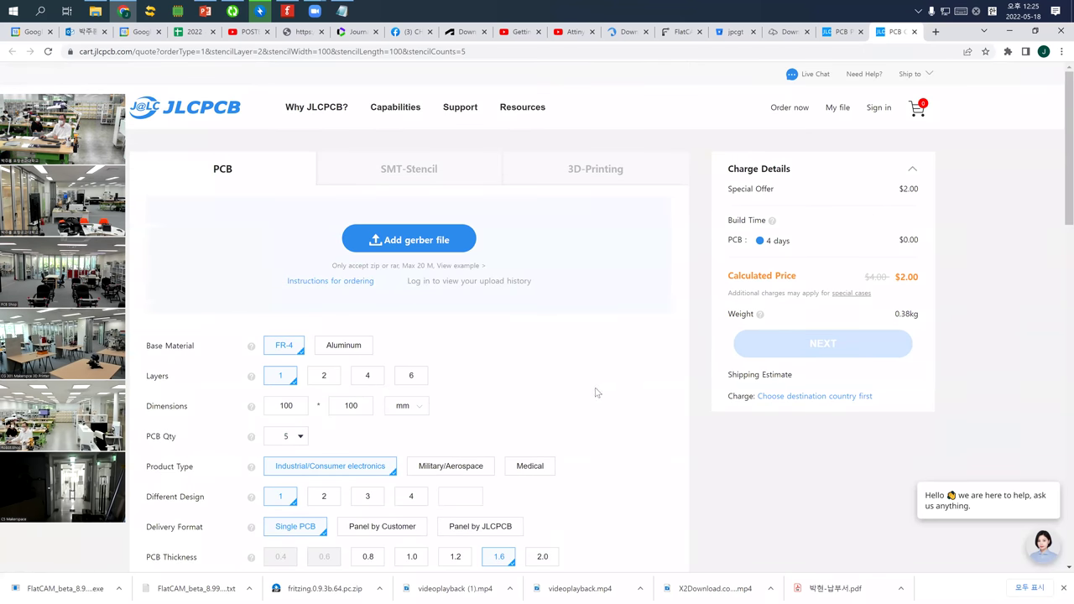
Browse the SMT-Stencil and Why JLCPCB? pages, return home, and launch the FlatCAM installer
{"action": "left_click", "coordinate": [404, 177]}
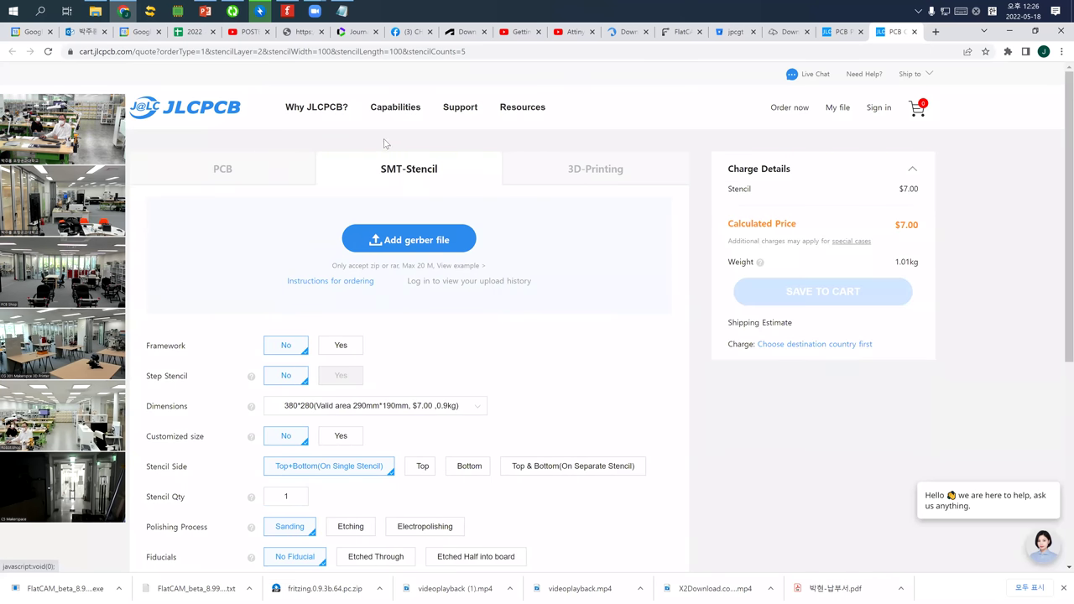
{"action": "left_click", "coordinate": [322, 110]}
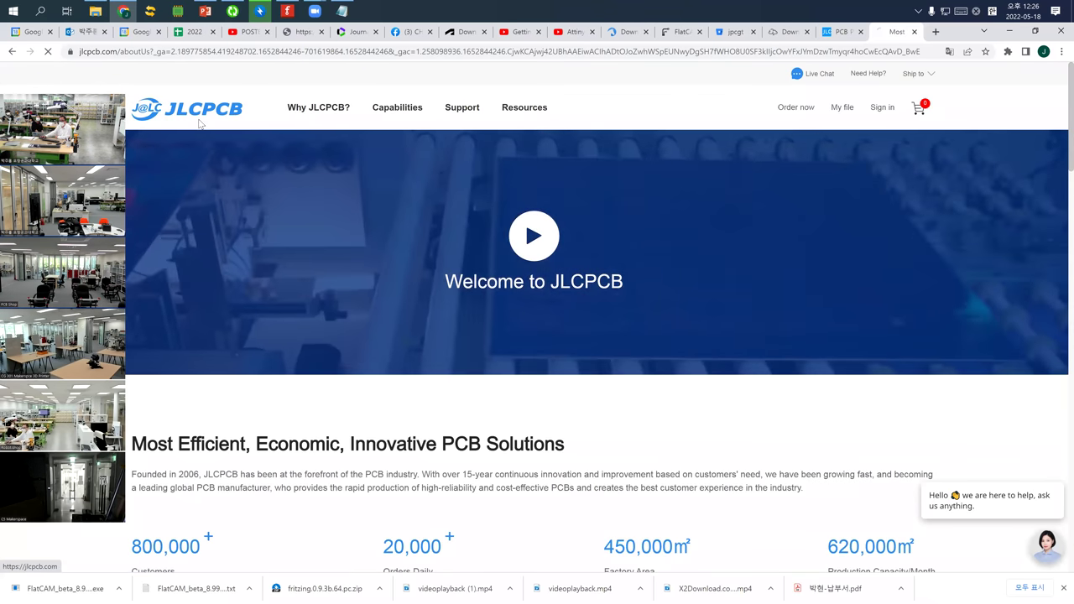
{"action": "left_click", "coordinate": [200, 125]}
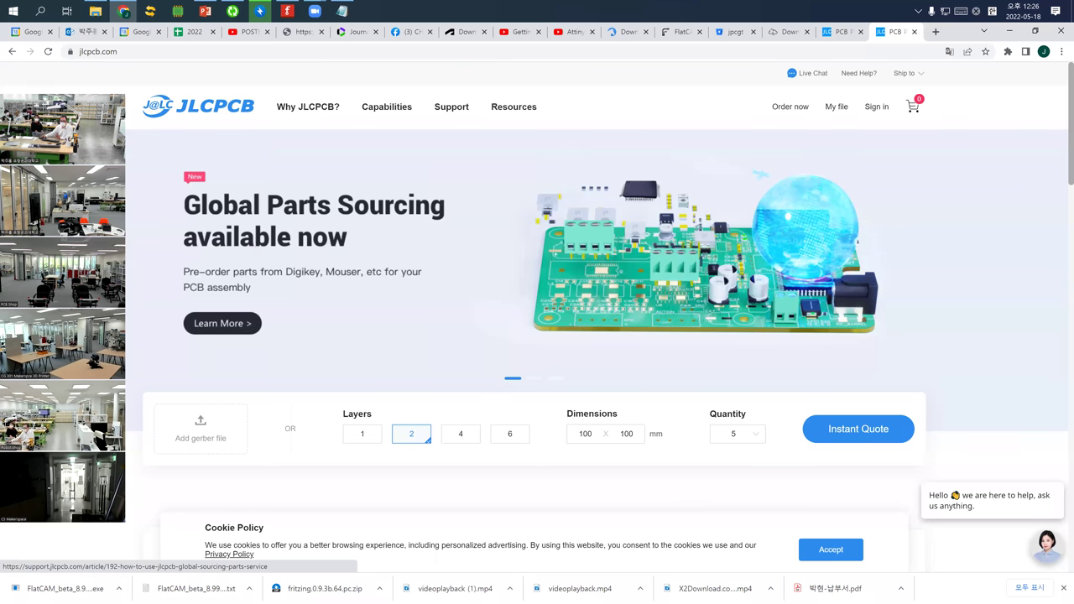
{"action": "left_click", "coordinate": [48, 590]}
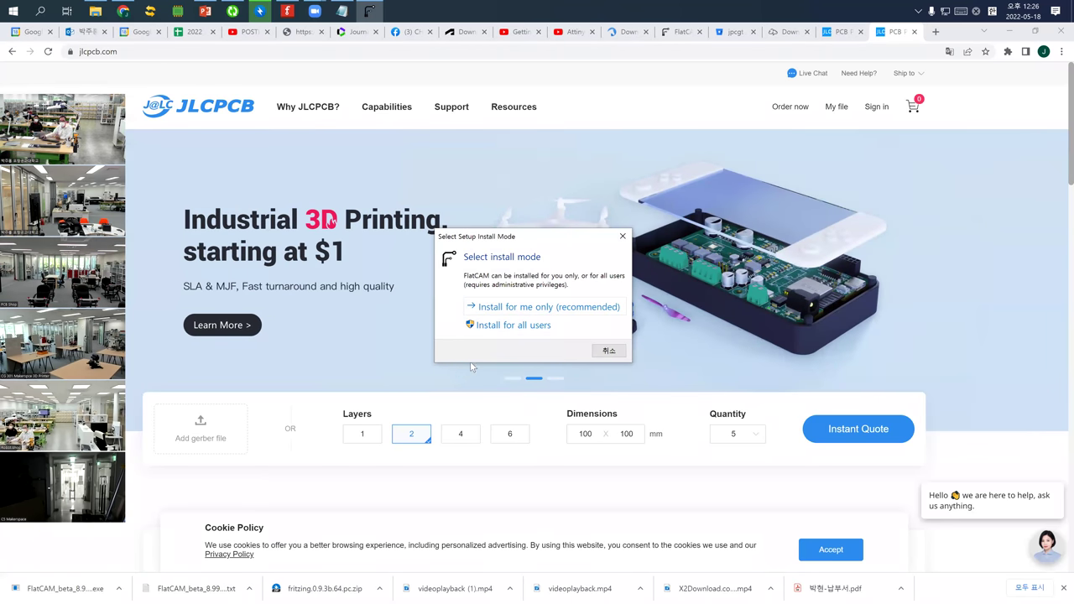
Install FlatCAM 8.994 for all users with the licence accepted and default folders and tasks
{"action": "left_click", "coordinate": [514, 325]}
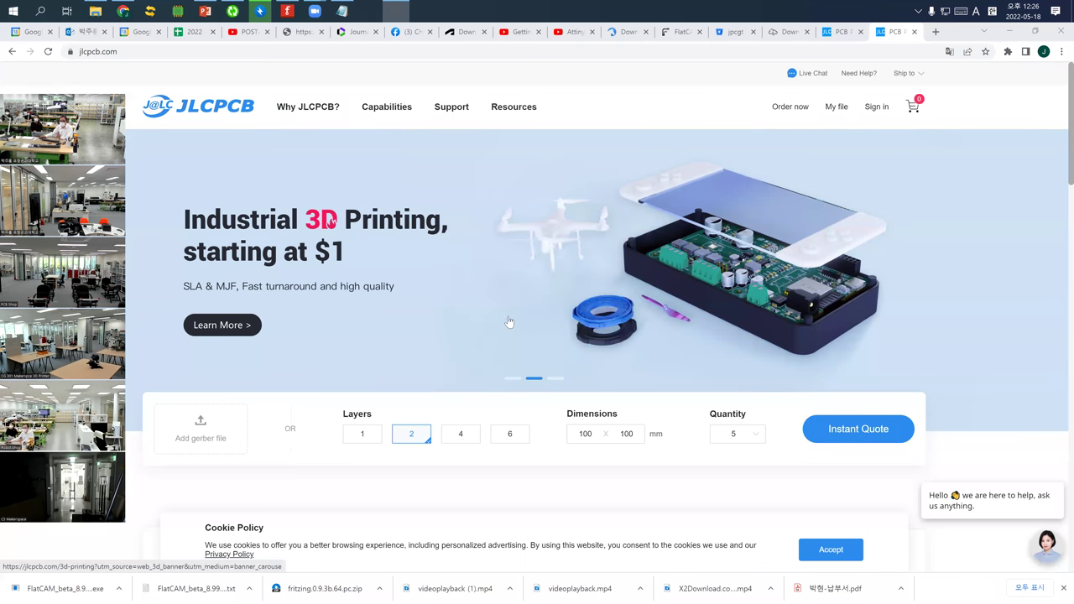
{"action": "left_click", "coordinate": [420, 392]}
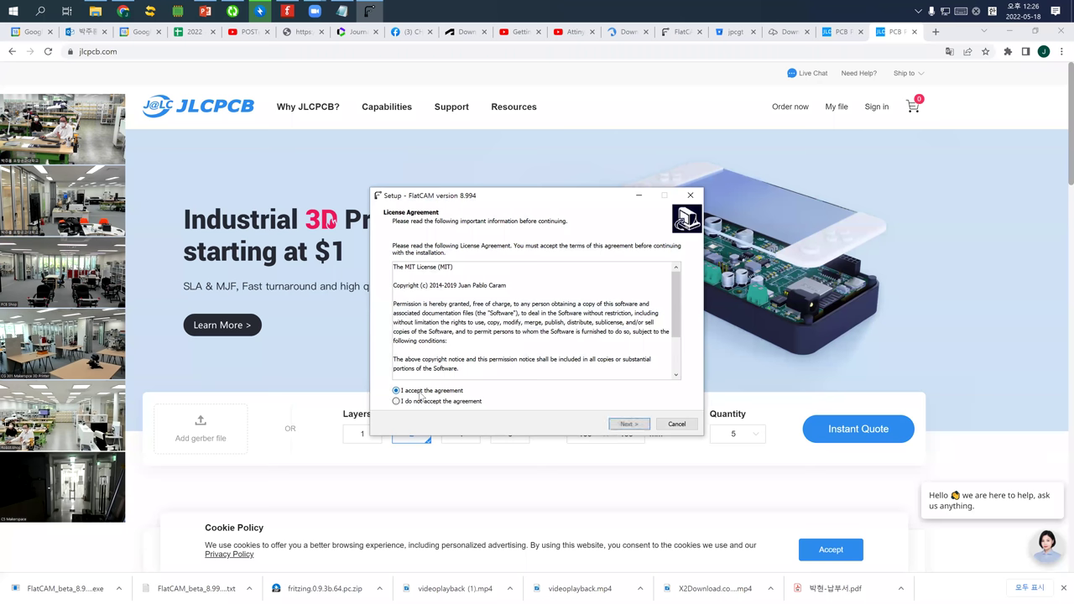
{"action": "left_click", "coordinate": [625, 424]}
{"action": "left_click", "coordinate": [629, 424]}
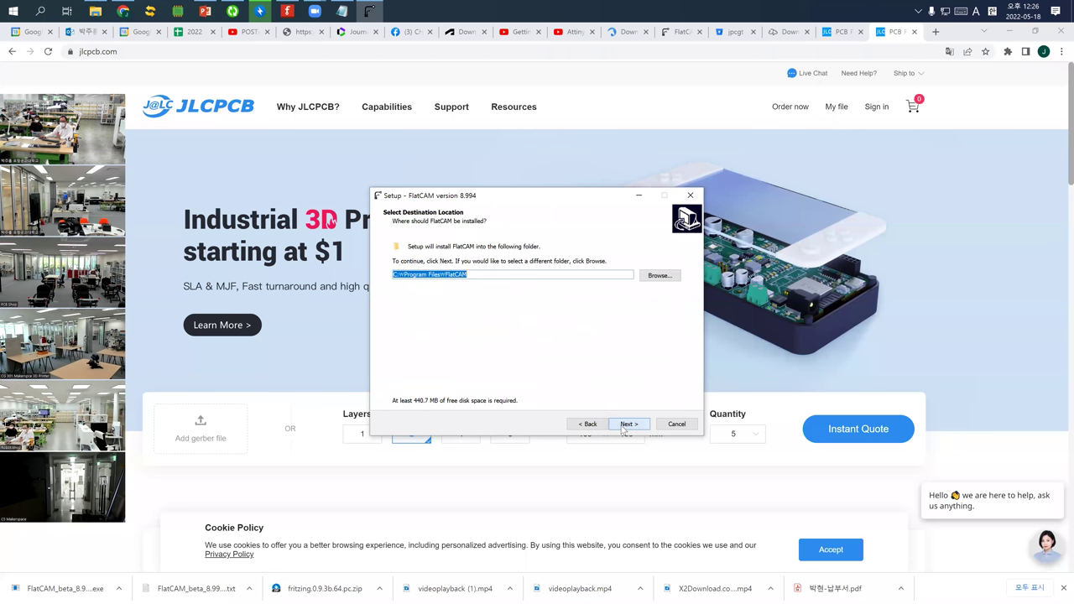
{"action": "left_click", "coordinate": [627, 425]}
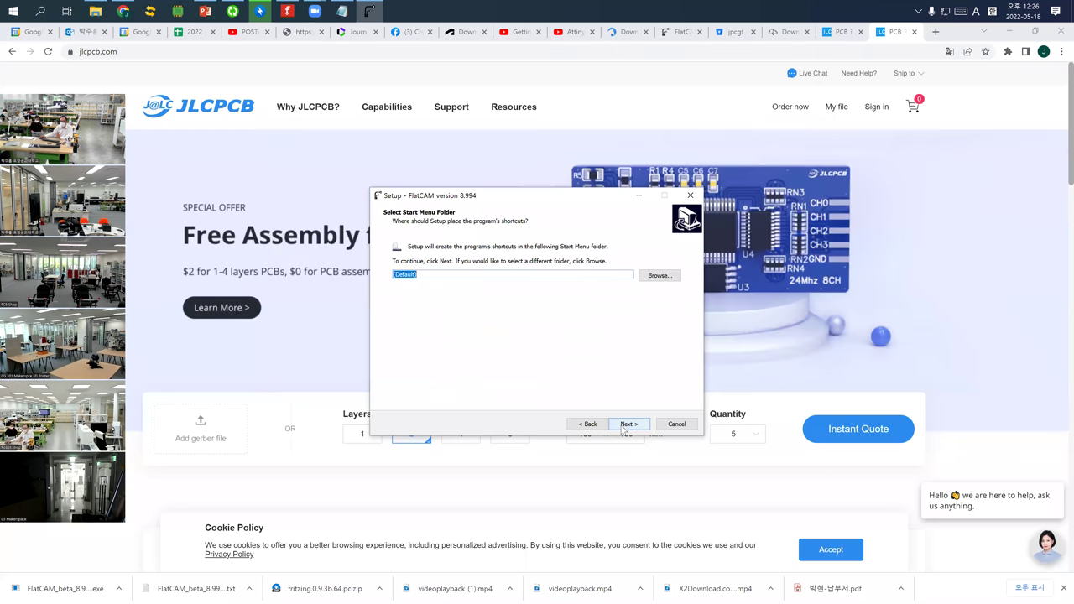
{"action": "left_click", "coordinate": [627, 425]}
{"action": "left_click", "coordinate": [622, 429]}
{"action": "left_click", "coordinate": [622, 429]}
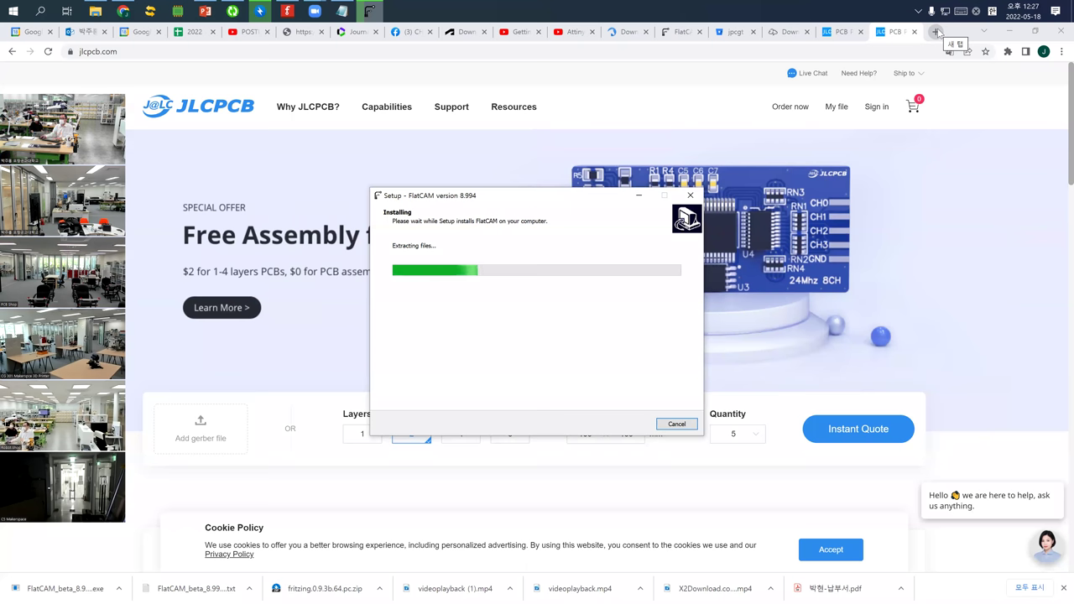
{"action": "left_click", "coordinate": [936, 32]}
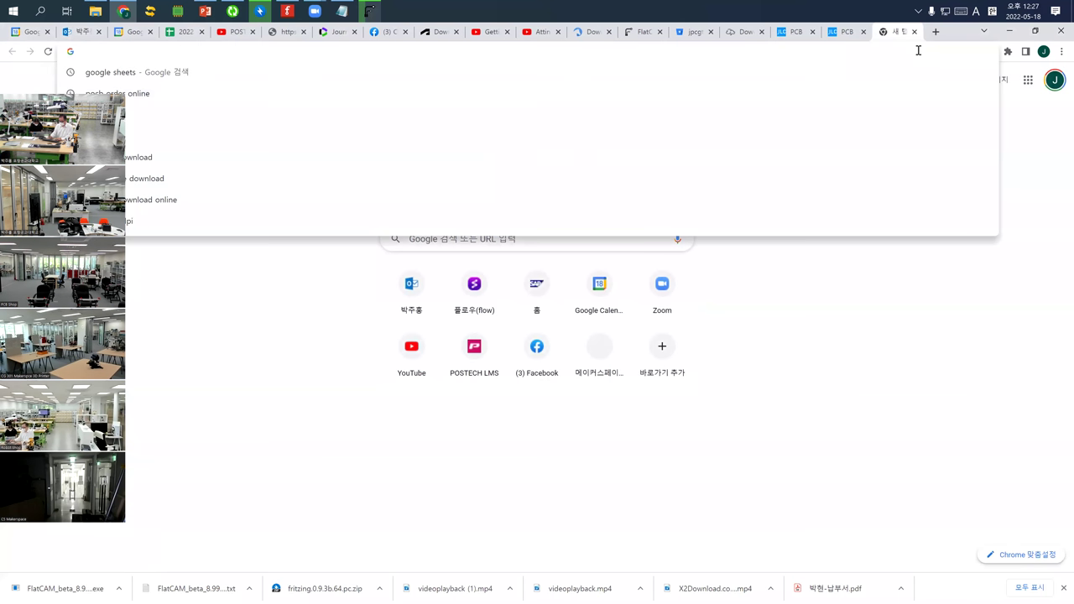
Search Google for '피시비 제노 온라인' and open the samplepcb.co.kr site
{"action": "type", "text": "피"}
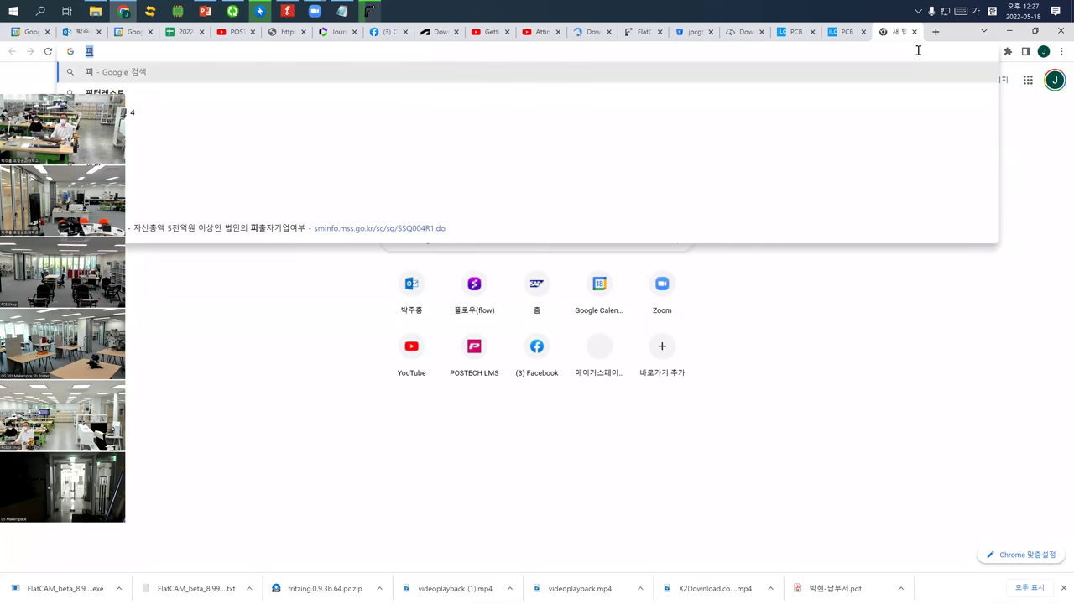
{"action": "type", "text": "시비 제노"}
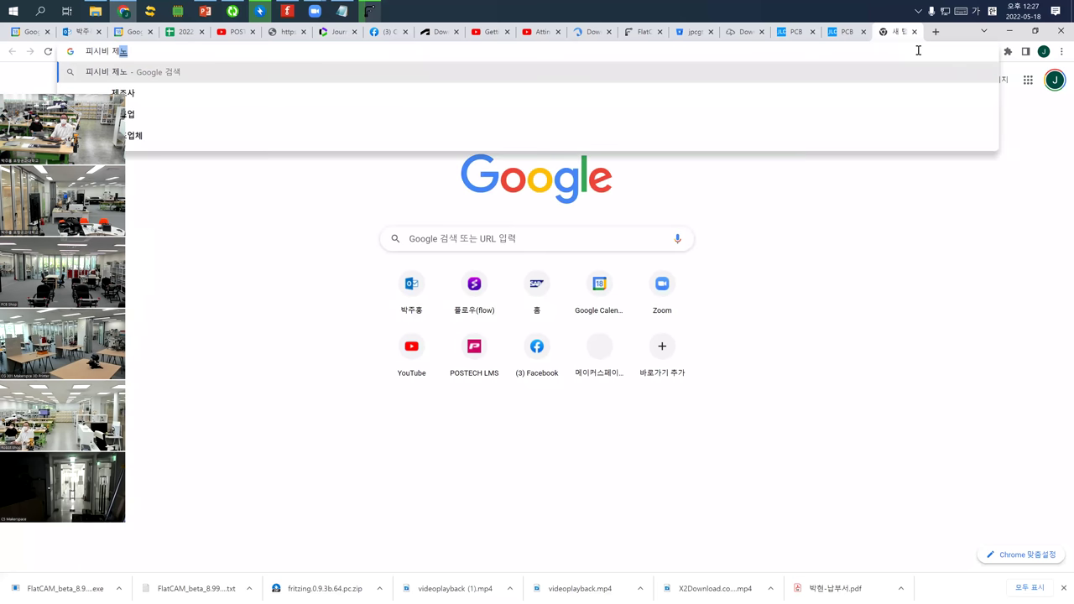
{"action": "type", "text": " 온"}
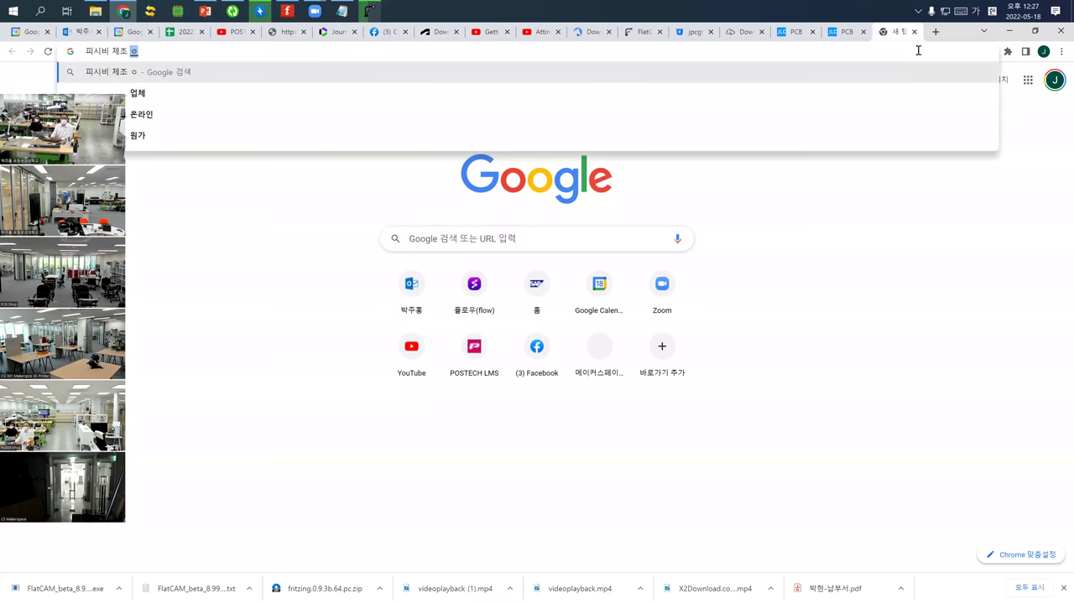
{"action": "type", "text": "라인"}
{"action": "key", "text": "Return"}
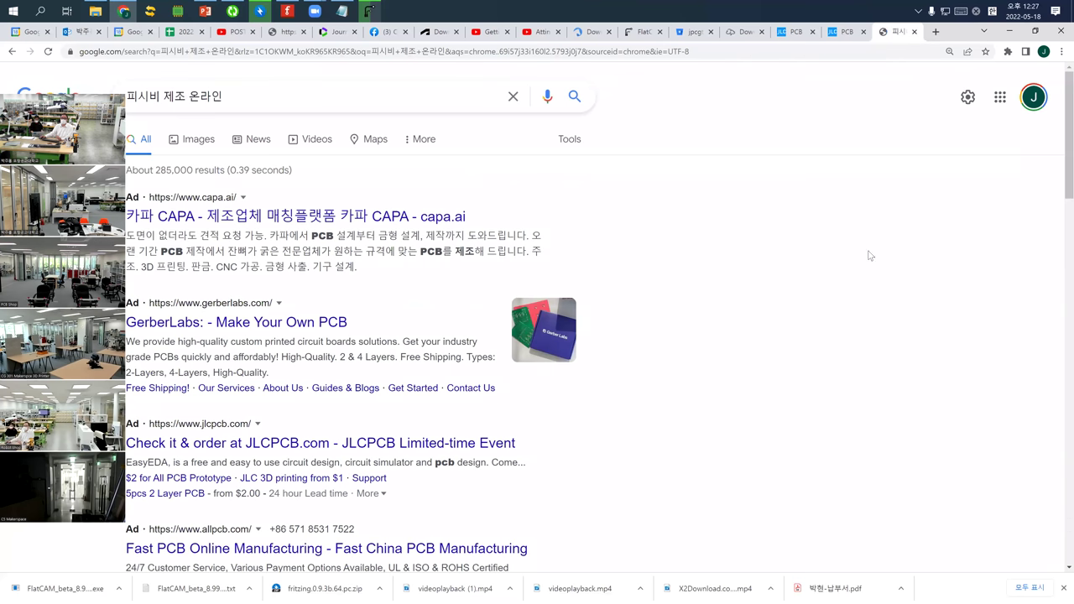
{"action": "scroll", "coordinate": [333, 404], "scroll_direction": "down", "scroll_amount": 3}
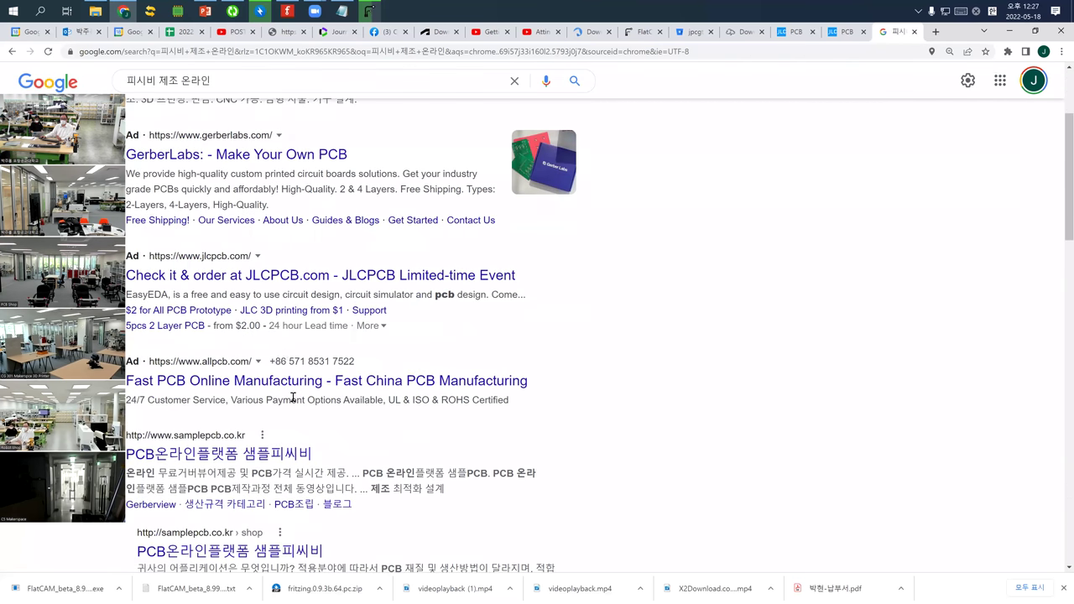
{"action": "left_click", "coordinate": [219, 347]}
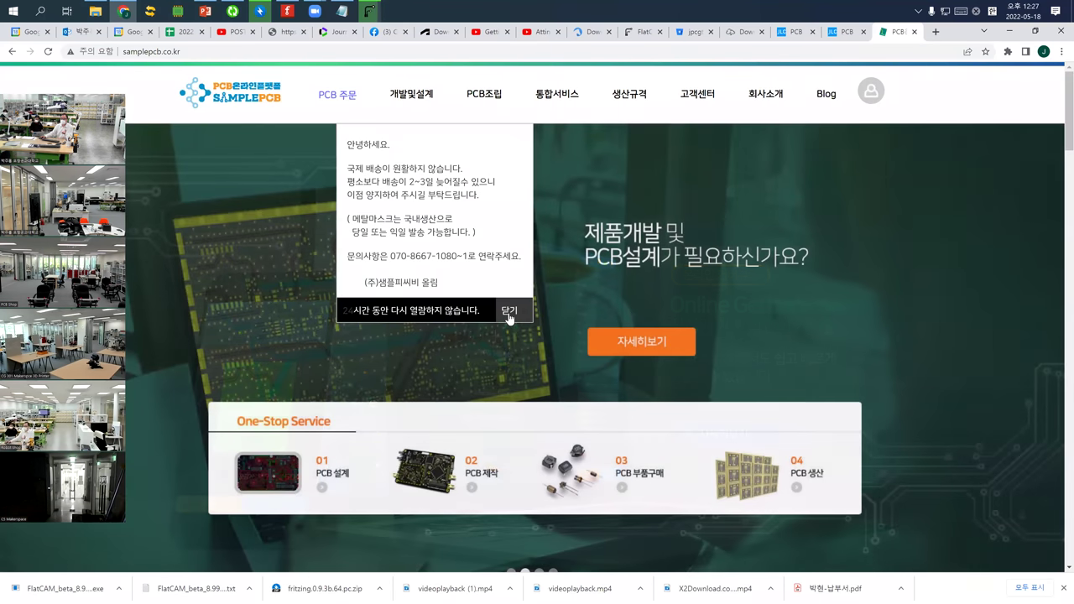
Close the SamplePCB notice popup and scroll to the sample PCB service price cards (Standard 30,000원~, Metal 120,000원~)
{"action": "left_click", "coordinate": [508, 312]}
{"action": "scroll", "coordinate": [446, 355], "scroll_direction": "down", "scroll_amount": 1}
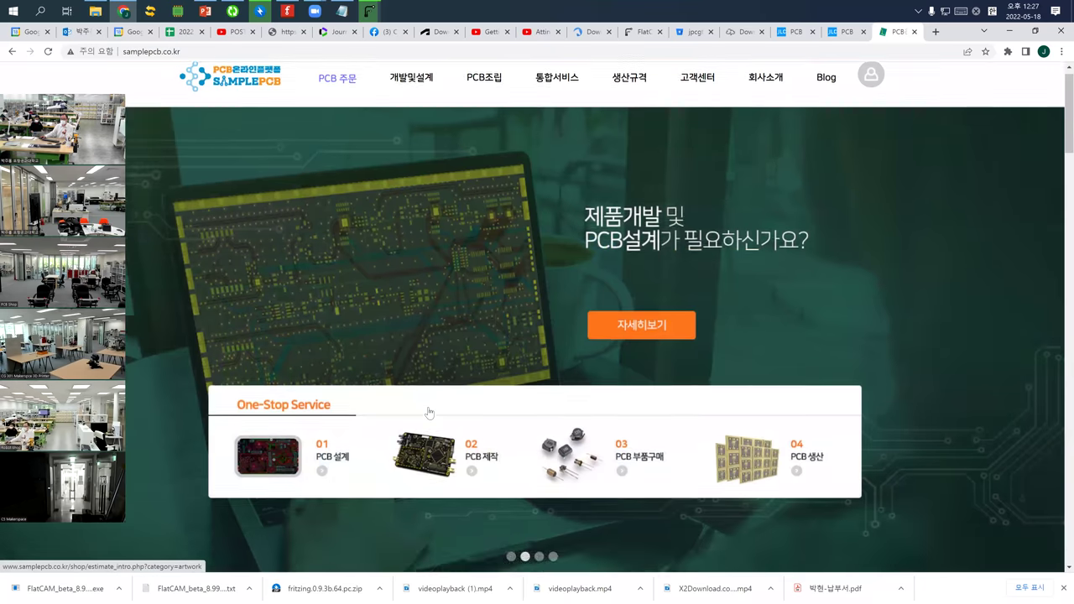
{"action": "scroll", "coordinate": [428, 412], "scroll_direction": "down", "scroll_amount": 2}
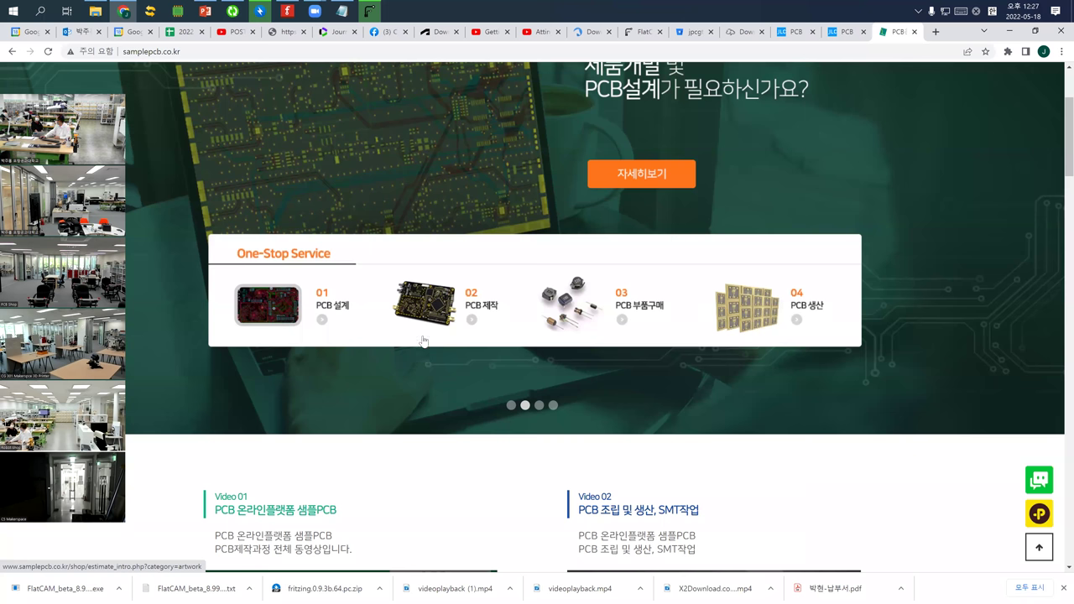
{"action": "scroll", "coordinate": [427, 344], "scroll_direction": "down", "scroll_amount": 5}
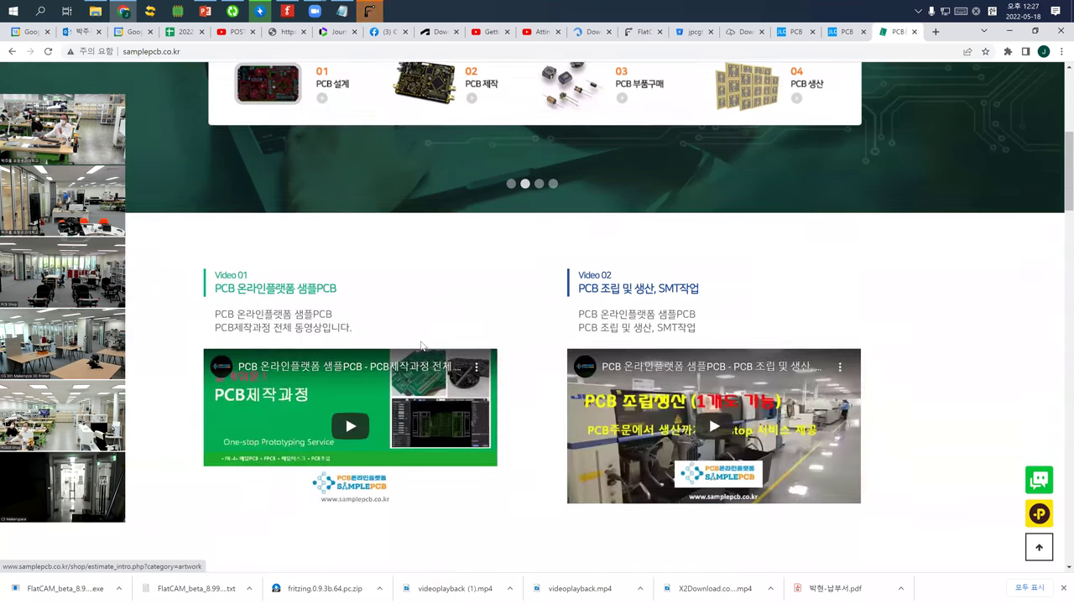
{"action": "scroll", "coordinate": [443, 362], "scroll_direction": "down", "scroll_amount": 3}
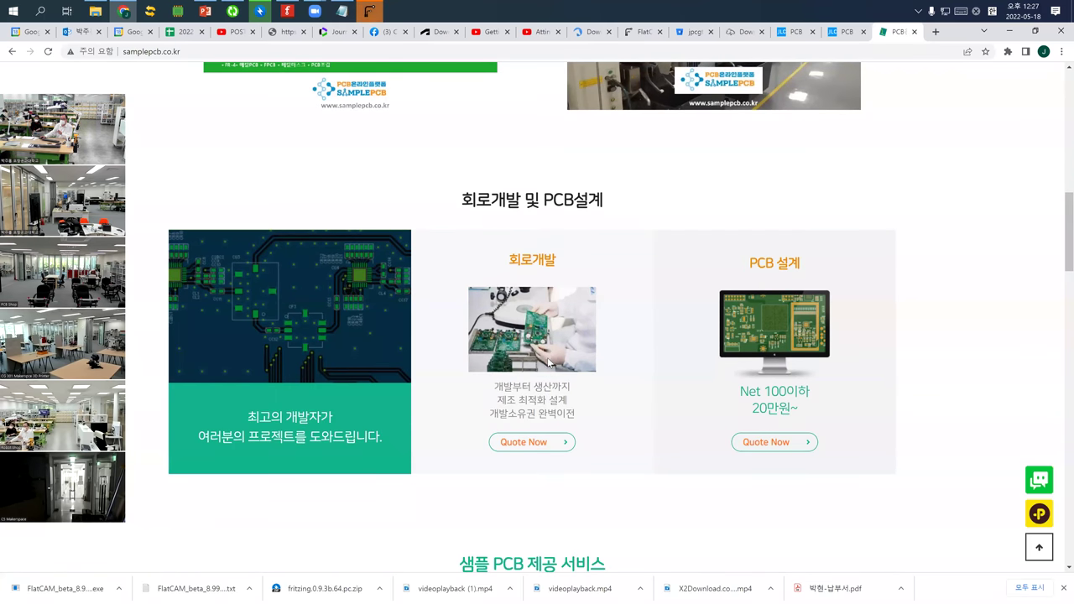
{"action": "scroll", "coordinate": [548, 362], "scroll_direction": "down", "scroll_amount": 3}
{"action": "scroll", "coordinate": [545, 366], "scroll_direction": "down", "scroll_amount": 2}
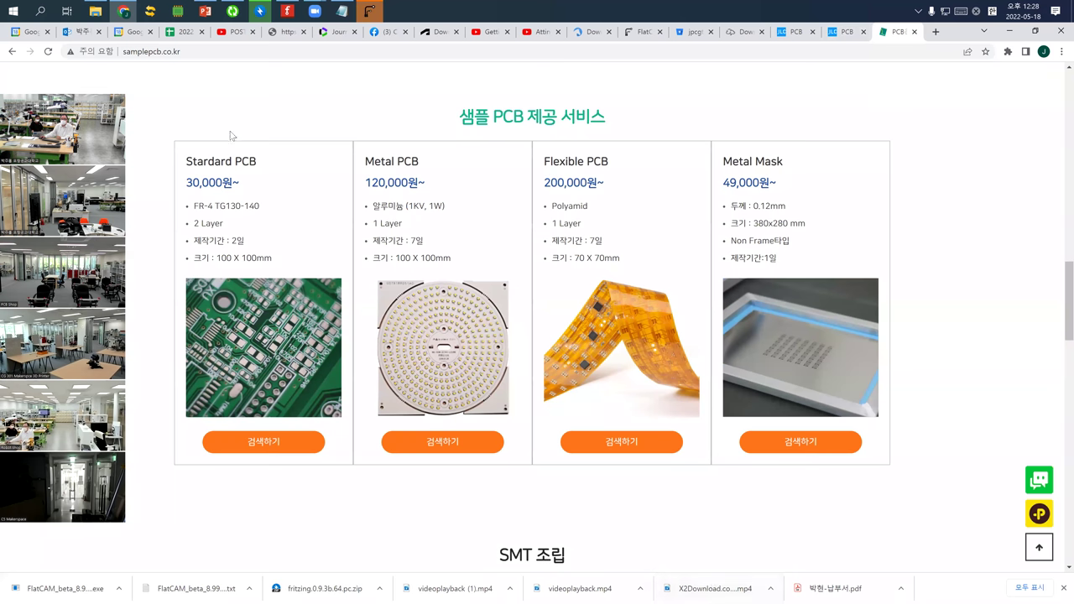
Finish the FlatCAM setup wizard and close the installer
{"action": "left_click", "coordinate": [370, 10]}
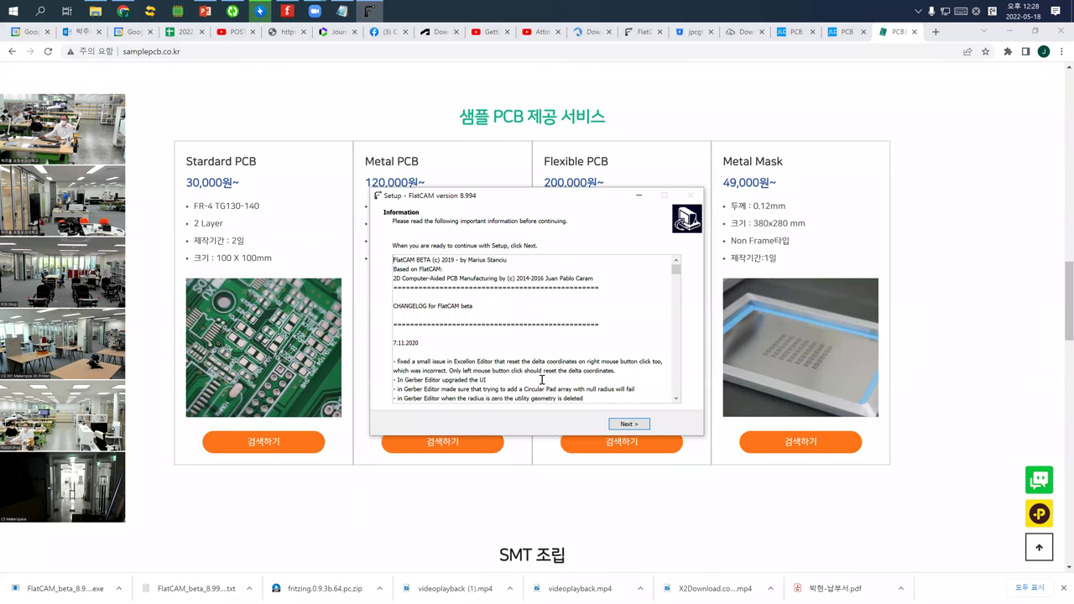
{"action": "left_click", "coordinate": [629, 424]}
{"action": "left_click", "coordinate": [619, 427]}
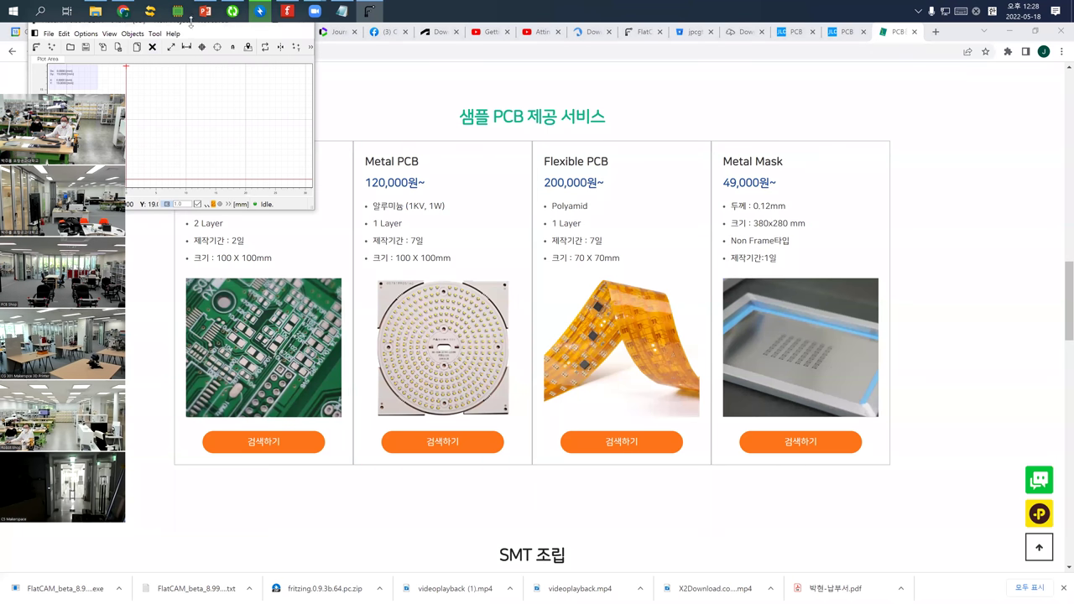
Move the taskbar to the bottom and bring FlatCAM 8.994 to the front, maximized
{"action": "left_click_drag", "start_coordinate": [500, 12], "coordinate": [537, 593]}
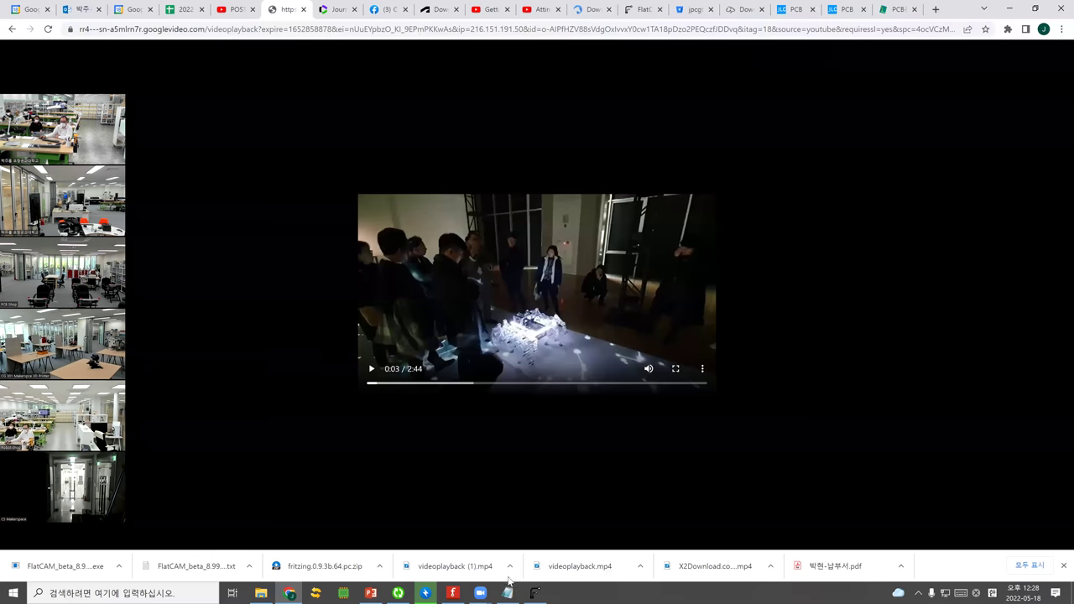
{"action": "left_click", "coordinate": [480, 592]}
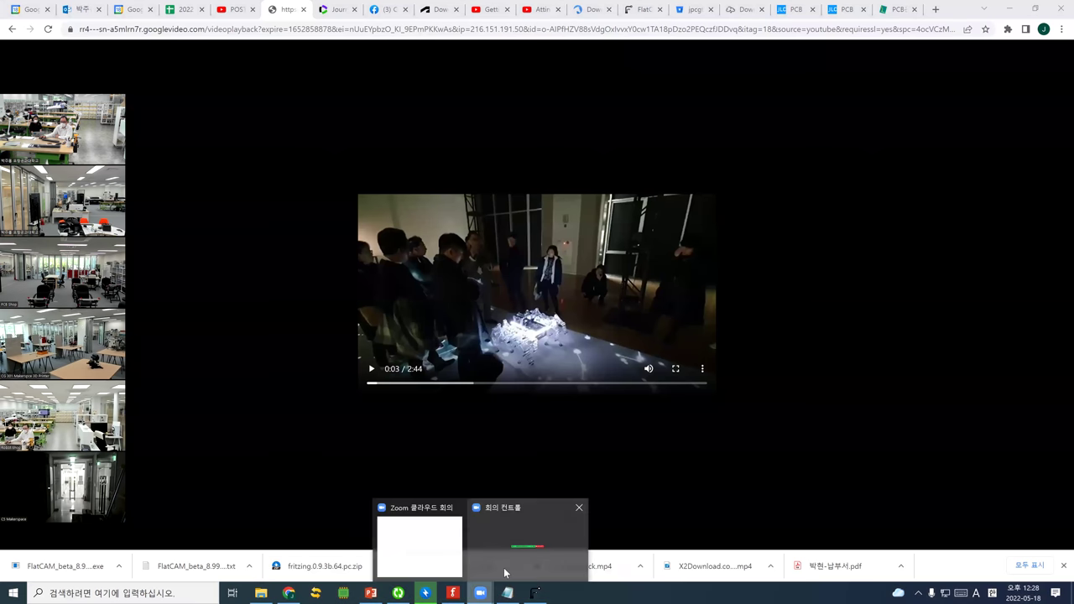
{"action": "left_click", "coordinate": [444, 547]}
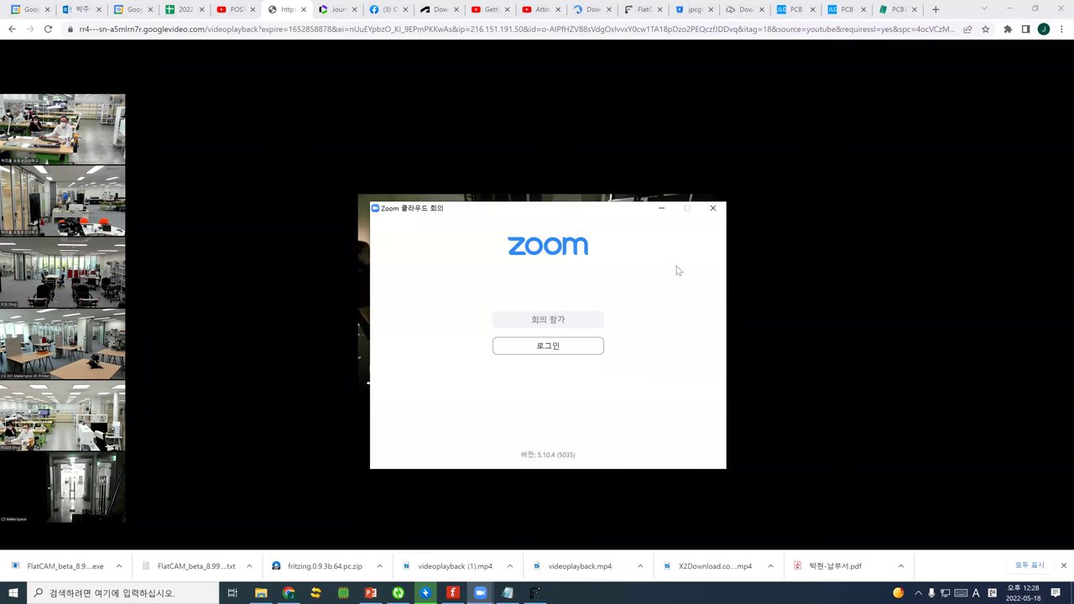
{"action": "left_click", "coordinate": [534, 593]}
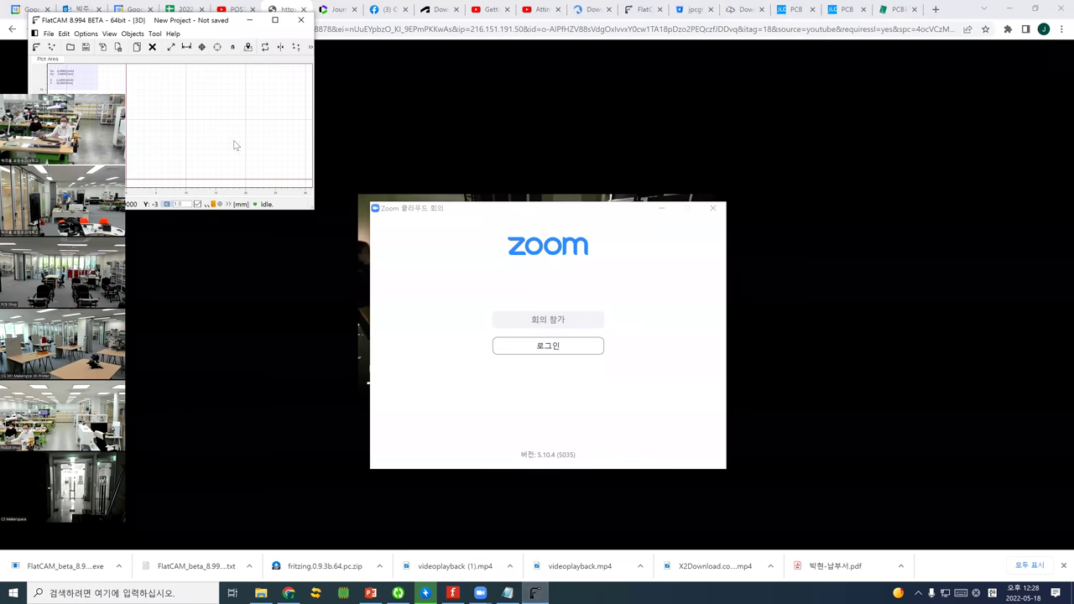
{"action": "left_click", "coordinate": [274, 20]}
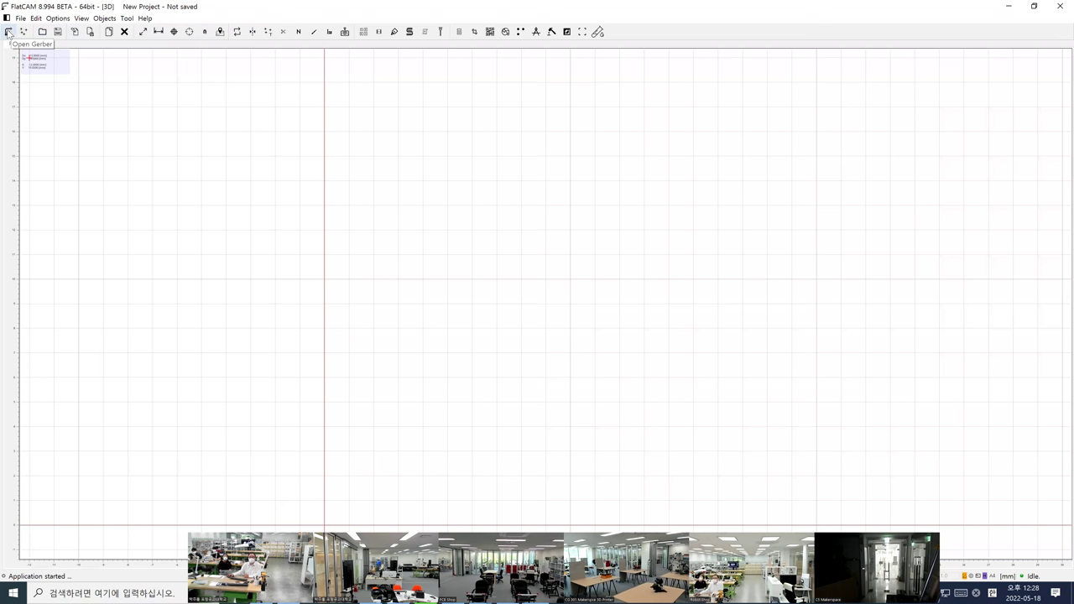
Start a new project and load the SecondDesignLEDPotentiometer_copperBottom Gerber from Desktop\pcb
{"action": "left_click", "coordinate": [21, 18]}
{"action": "left_click", "coordinate": [31, 30]}
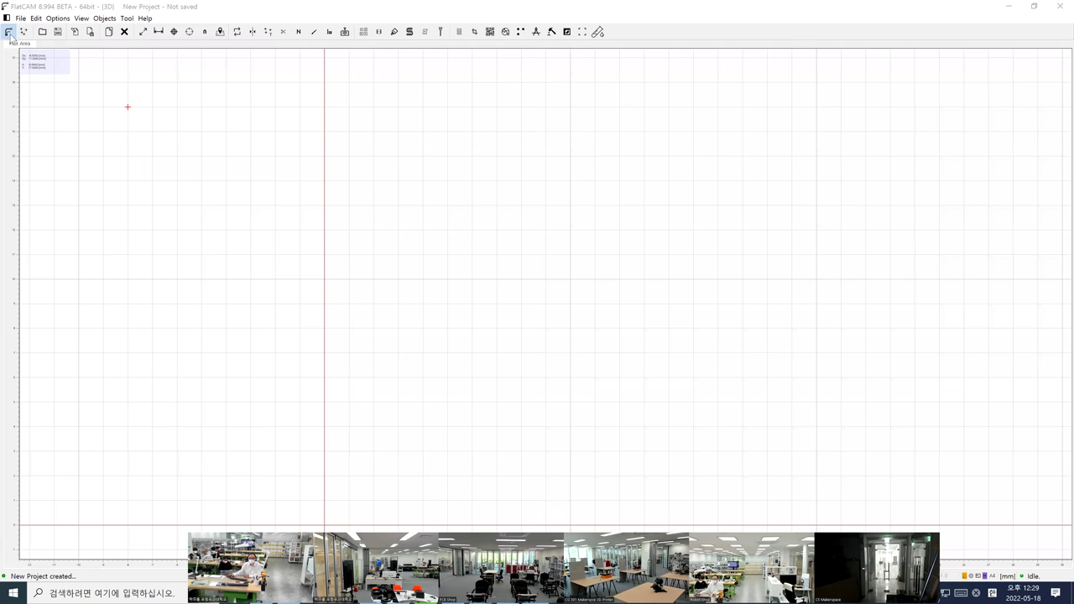
{"action": "left_click", "coordinate": [8, 32]}
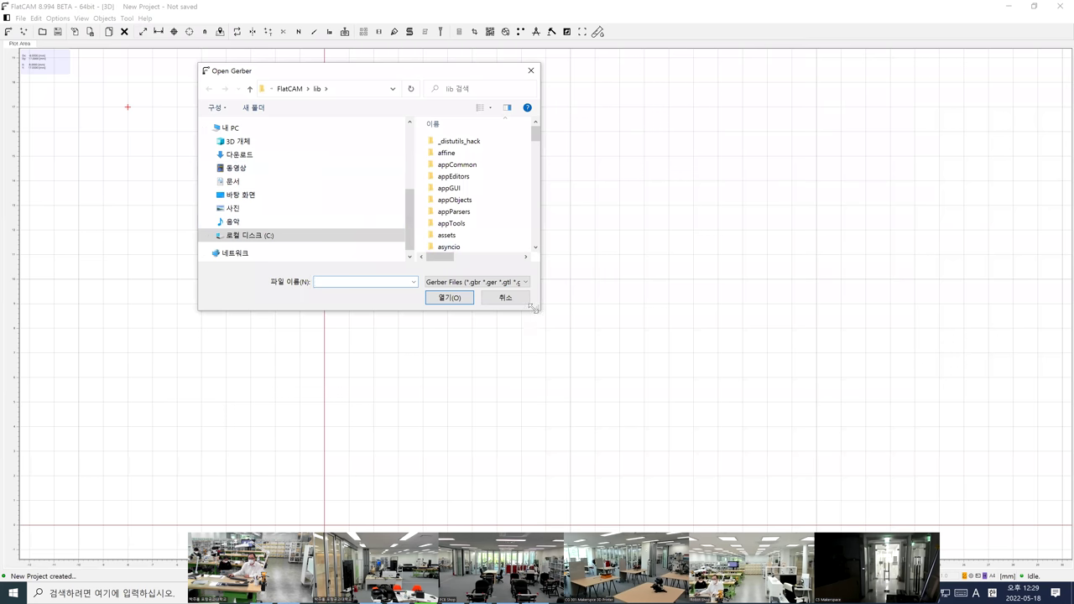
{"action": "left_click_drag", "start_coordinate": [534, 308], "coordinate": [851, 432]}
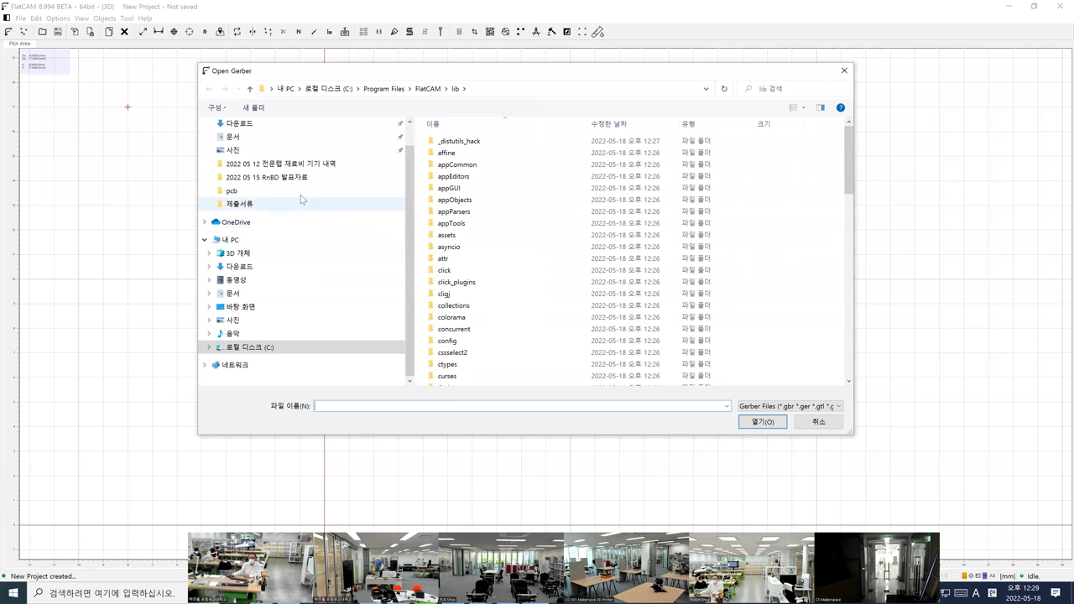
{"action": "left_click", "coordinate": [264, 307]}
{"action": "double_click", "coordinate": [444, 147]}
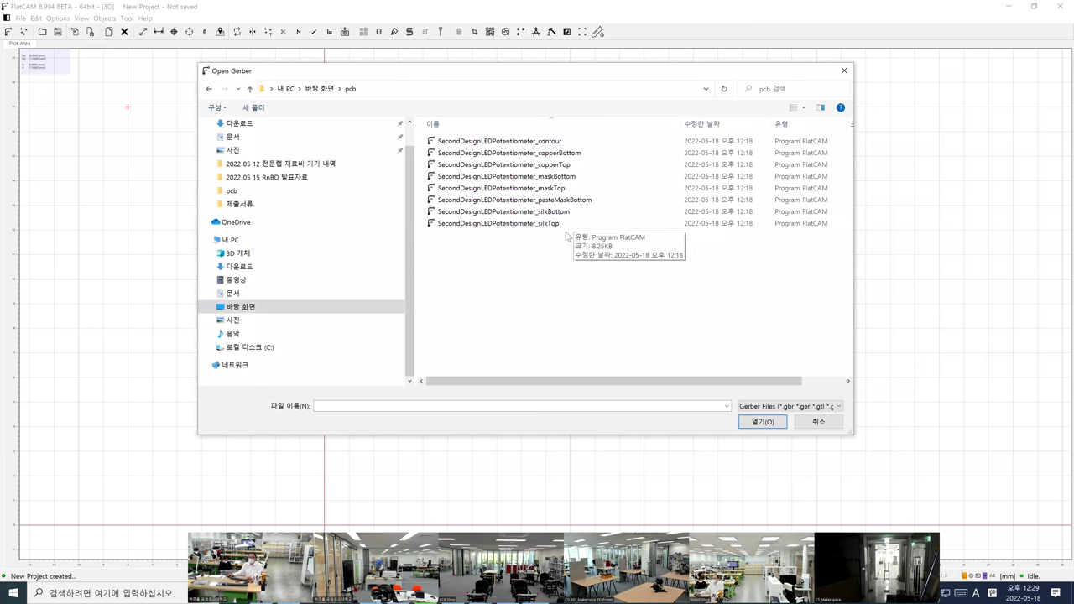
{"action": "left_click", "coordinate": [571, 145]}
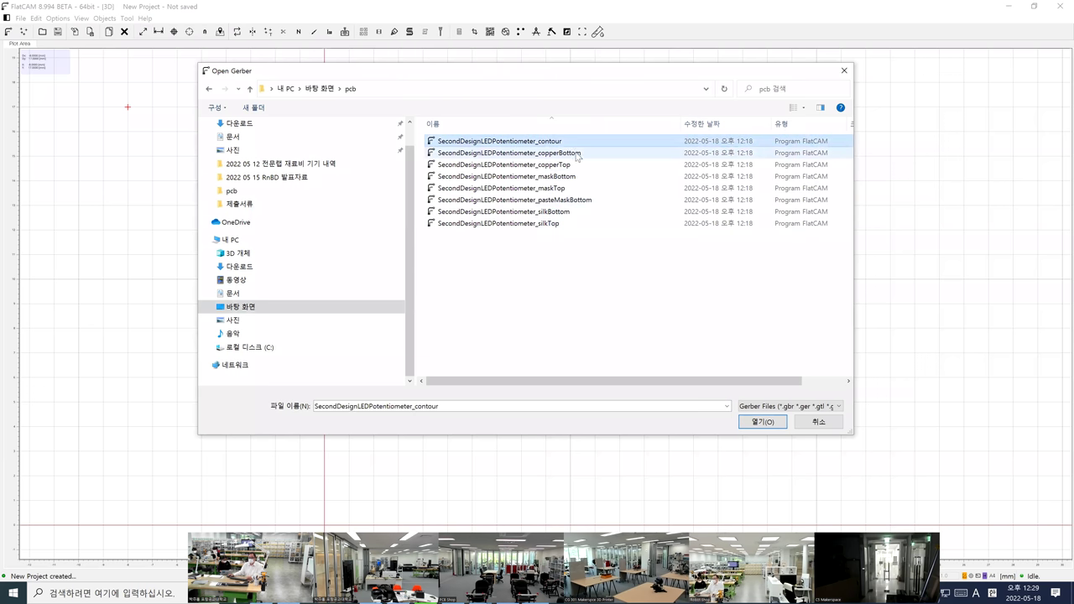
{"action": "left_click", "coordinate": [584, 295]}
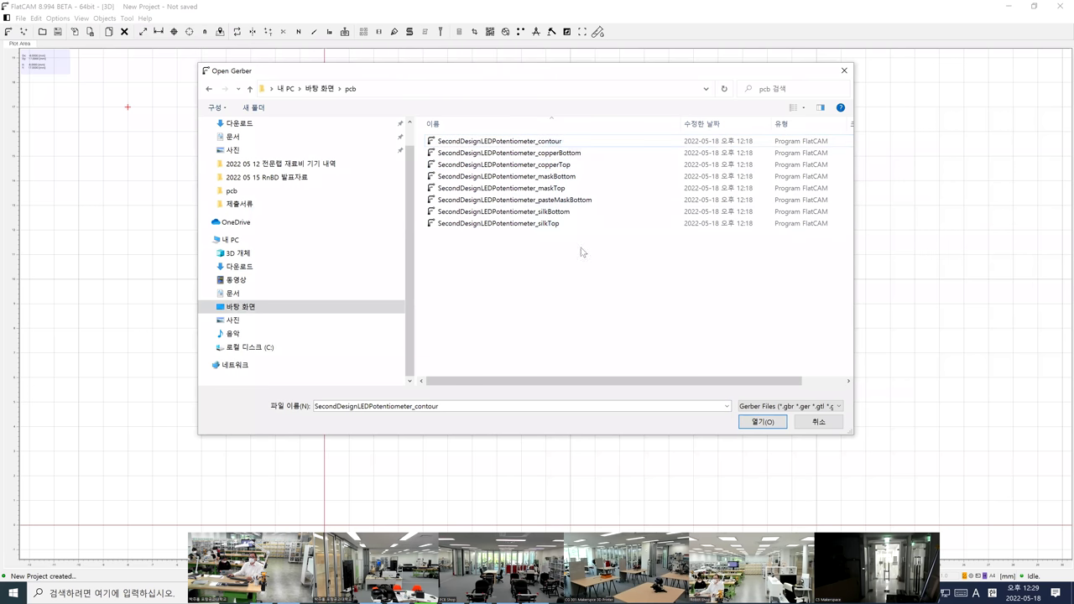
{"action": "left_click", "coordinate": [582, 155]}
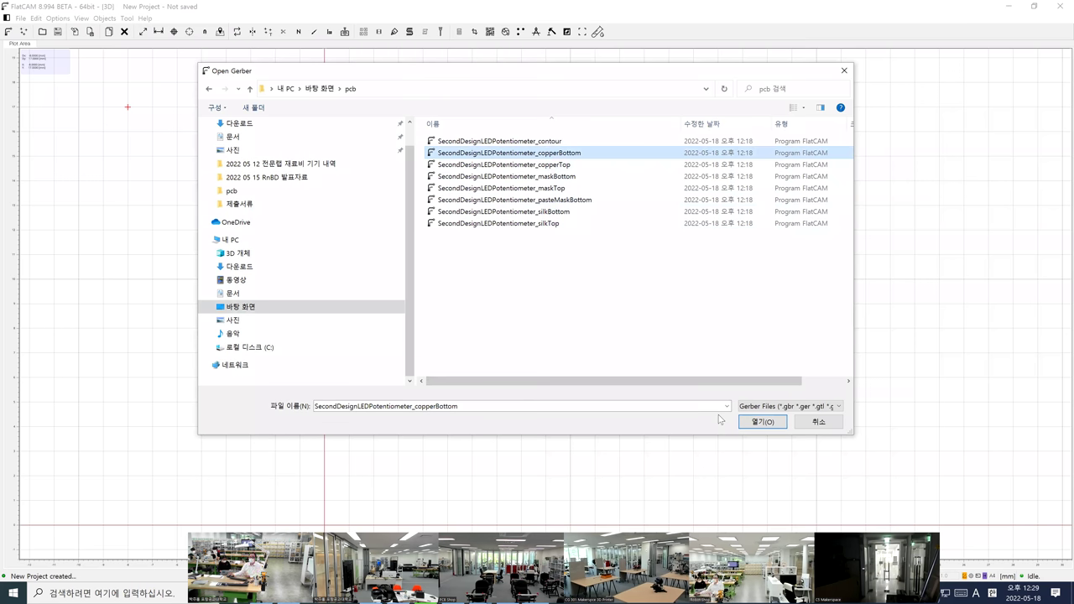
{"action": "left_click", "coordinate": [749, 424]}
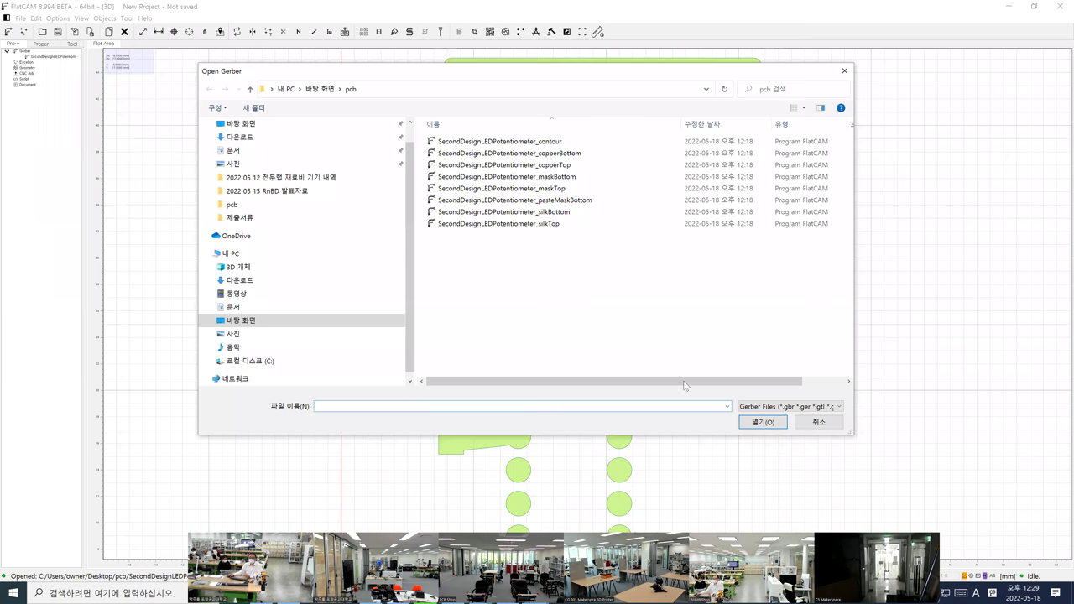
{"action": "left_click", "coordinate": [824, 424]}
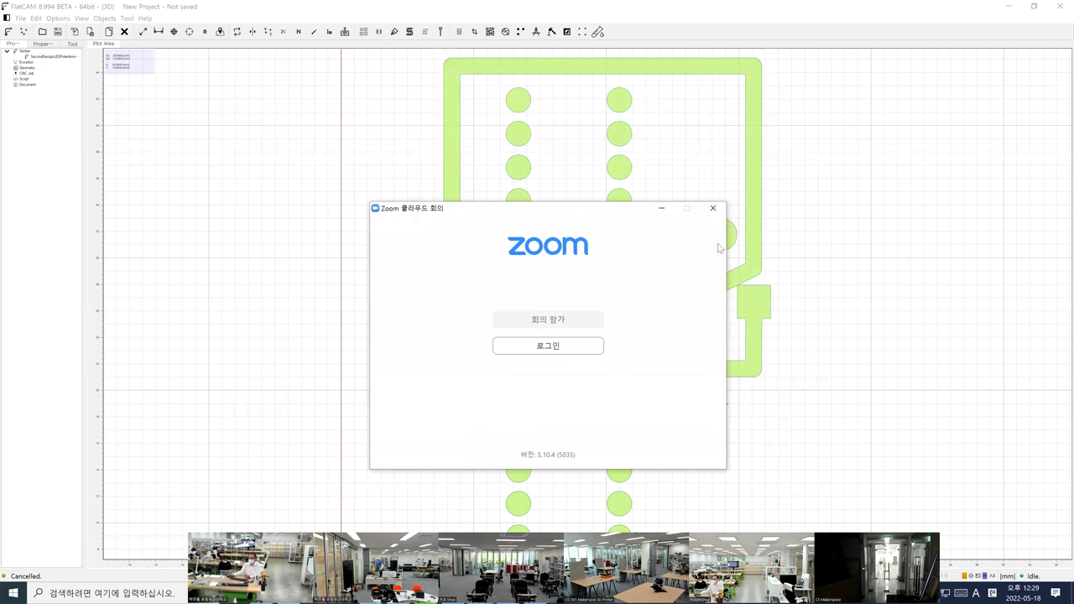
Zoom the plot to fit the whole board and show the copperBottom Gerber's properties
{"action": "scroll", "coordinate": [779, 291], "scroll_direction": "down", "scroll_amount": 6}
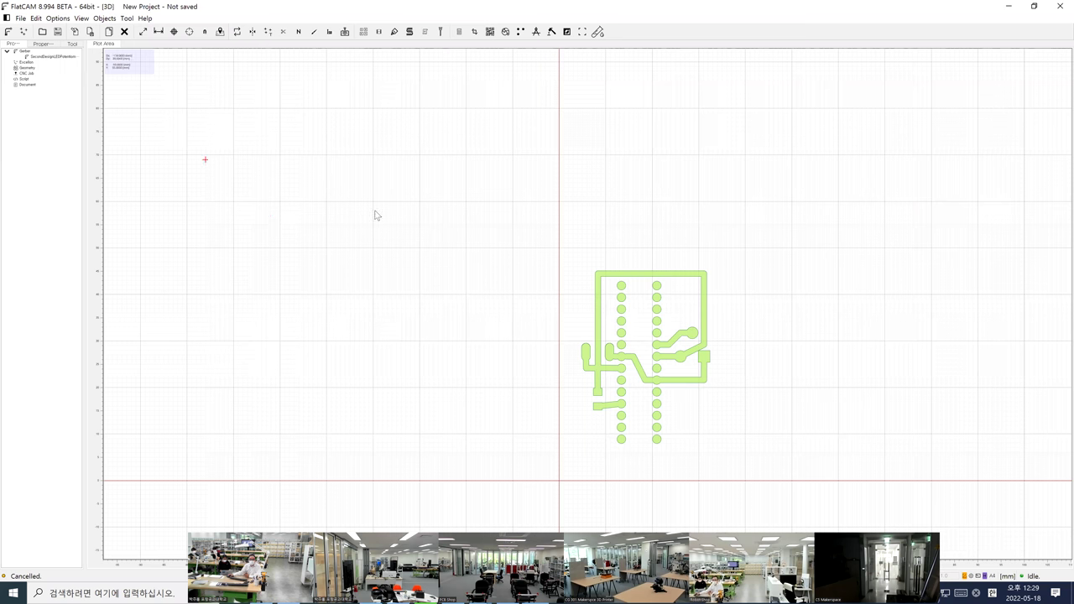
{"action": "scroll", "coordinate": [653, 360], "scroll_direction": "up", "scroll_amount": 2}
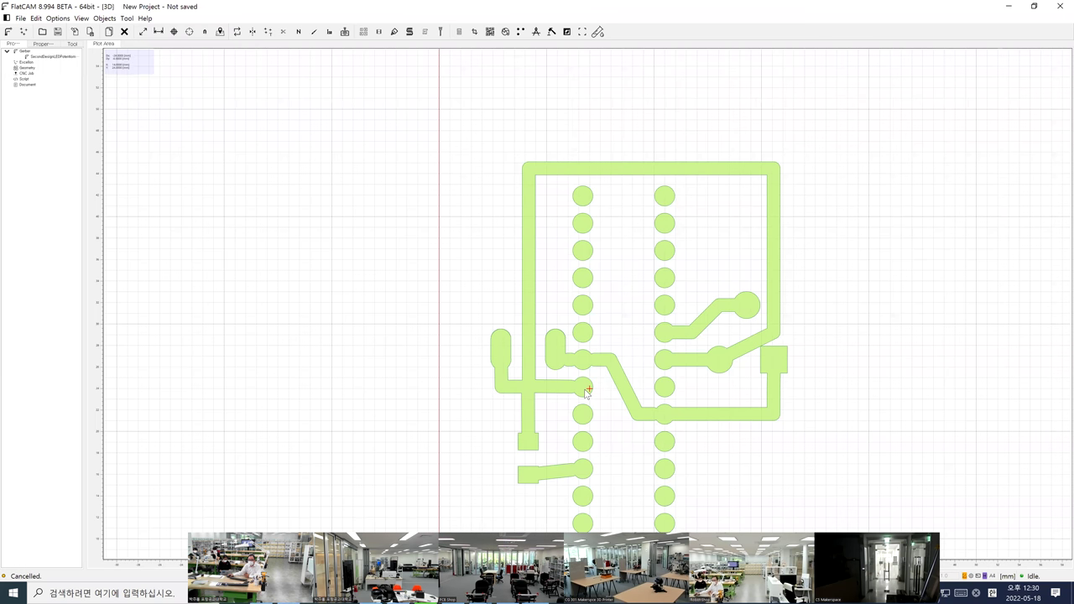
{"action": "scroll", "coordinate": [587, 391], "scroll_direction": "down", "scroll_amount": 1}
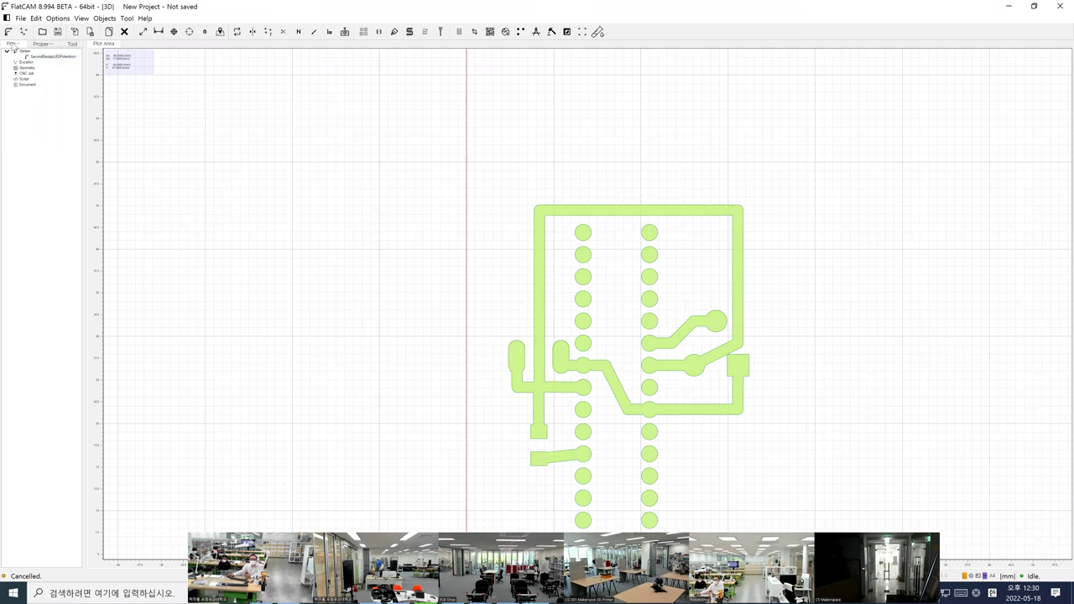
{"action": "left_click", "coordinate": [42, 44]}
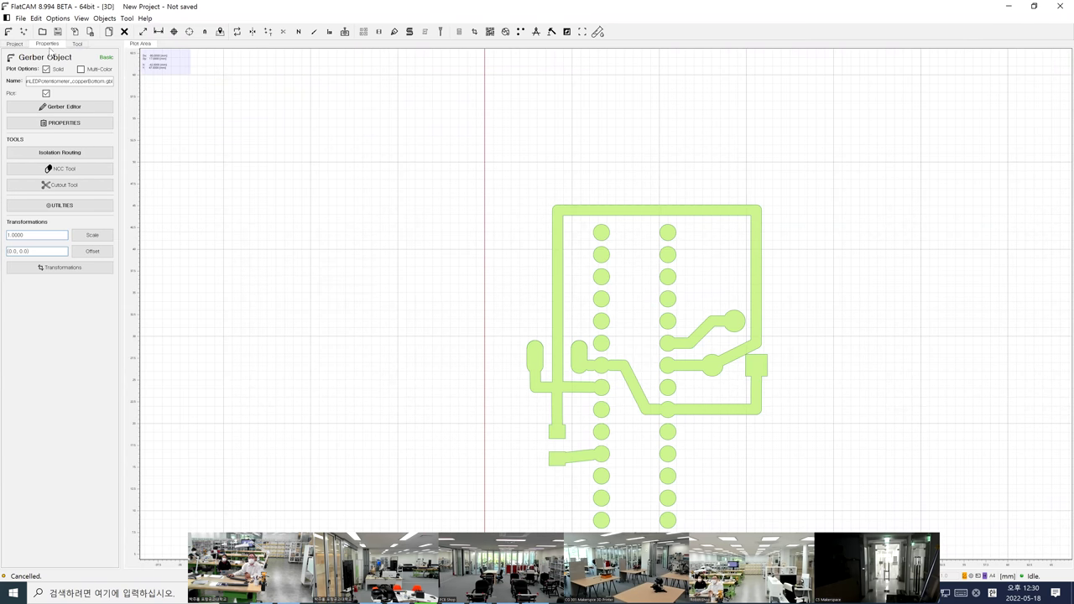
Open Isolation Routing for the copperBottom.gbl Gerber, listing a default 0.1 tool
{"action": "left_click", "coordinate": [16, 44]}
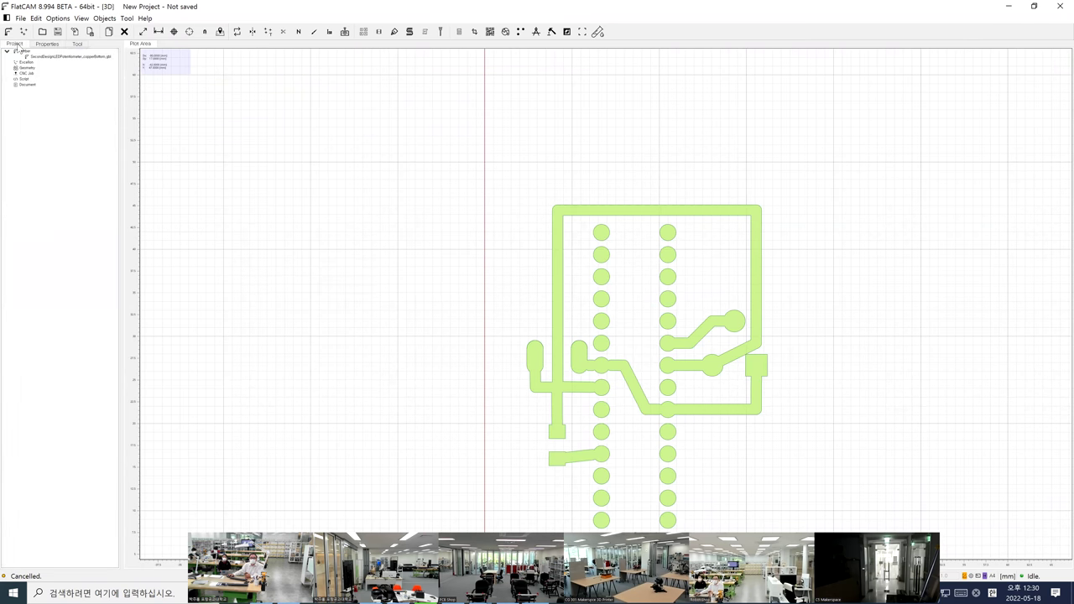
{"action": "left_click", "coordinate": [43, 57]}
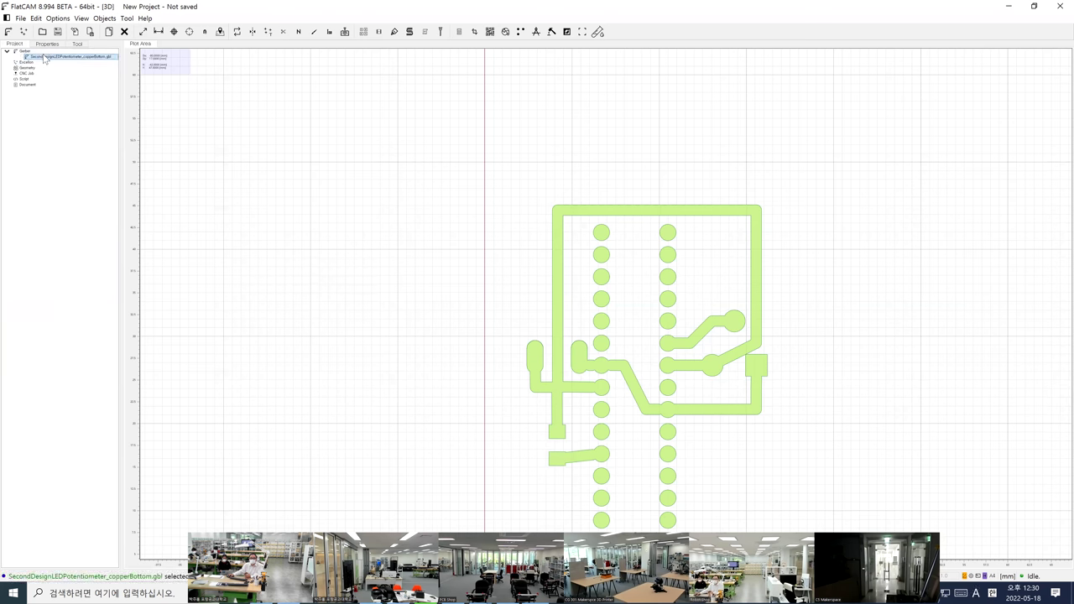
{"action": "double_click", "coordinate": [44, 57]}
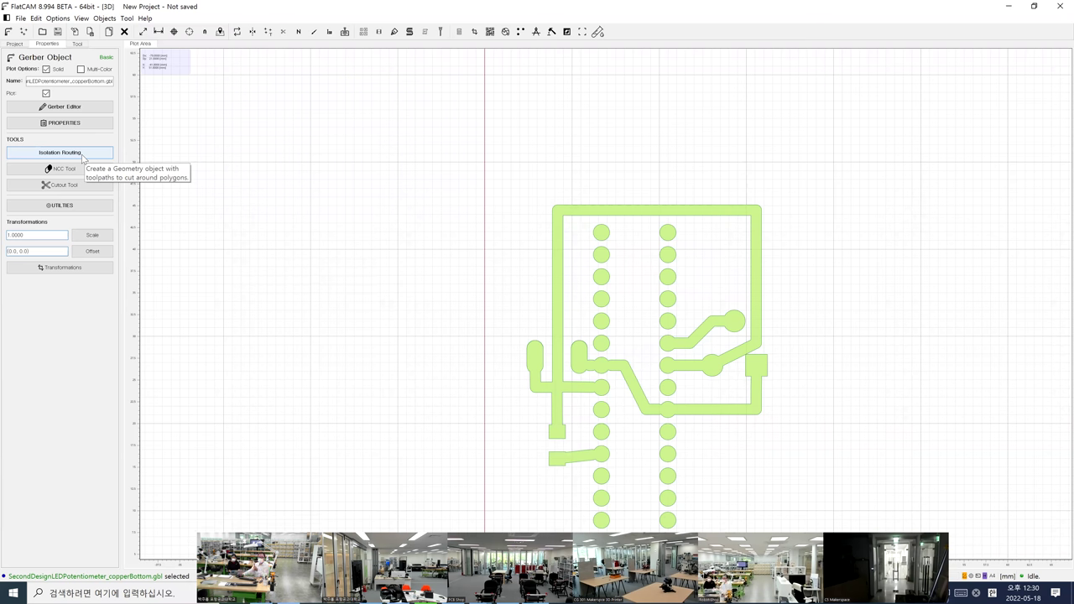
{"action": "left_click", "coordinate": [83, 155]}
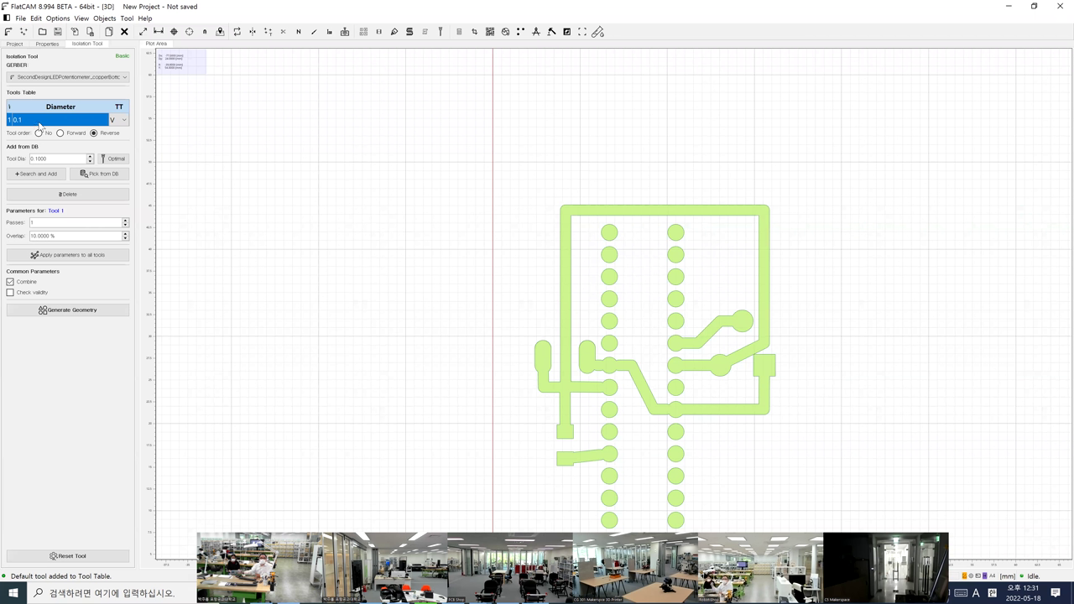
Keep the V-type 0.1 tool with 1 pass and 10% overlap, and apply these parameters to all tools
{"action": "left_click", "coordinate": [118, 120]}
{"action": "left_click", "coordinate": [122, 177]}
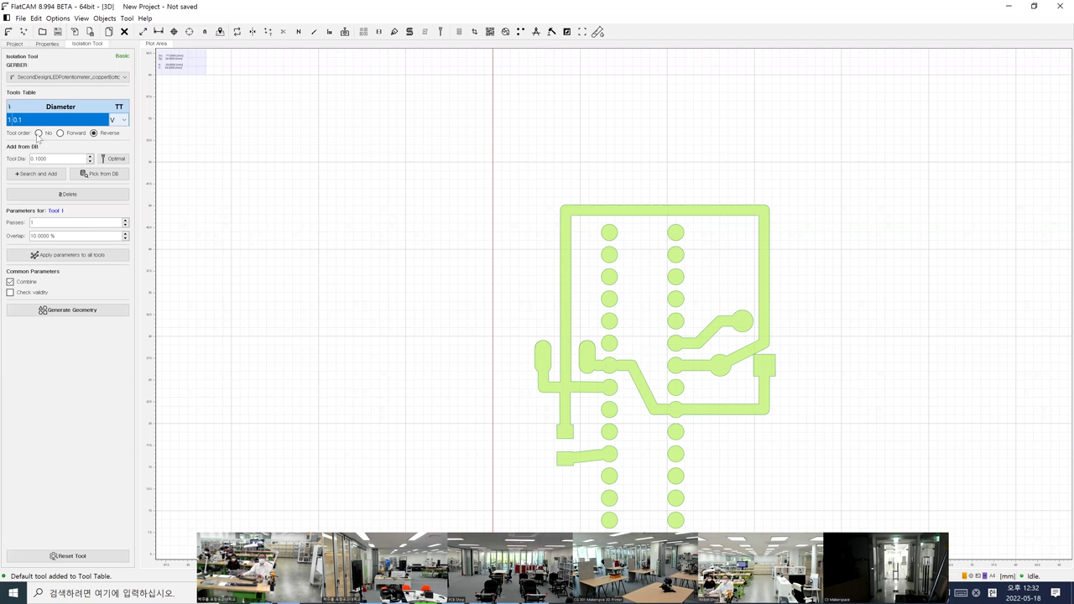
{"action": "left_click", "coordinate": [56, 160]}
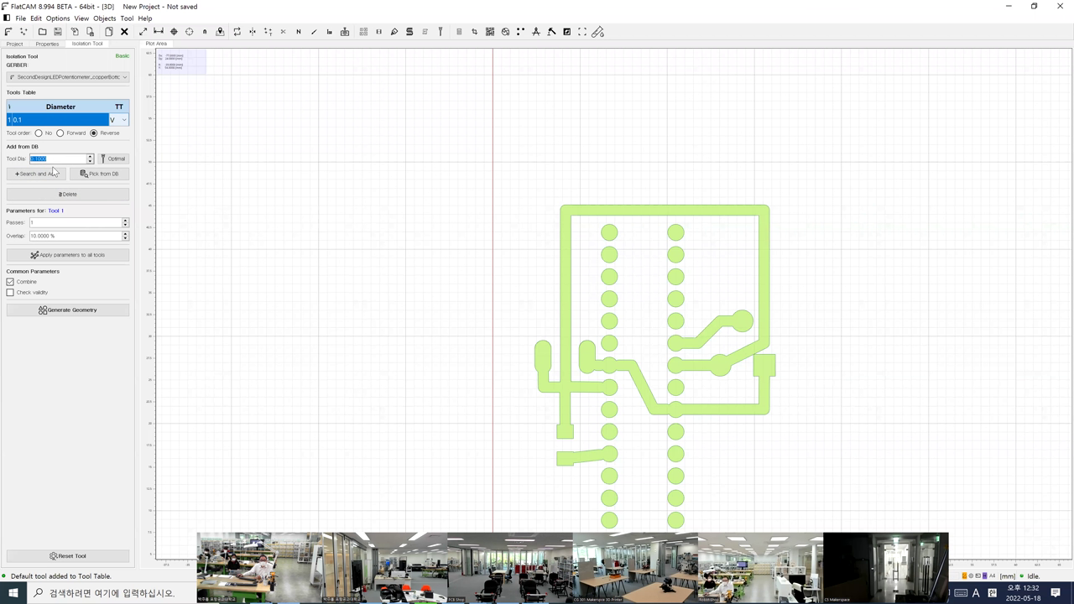
{"action": "left_click", "coordinate": [50, 223]}
{"action": "left_click", "coordinate": [71, 236]}
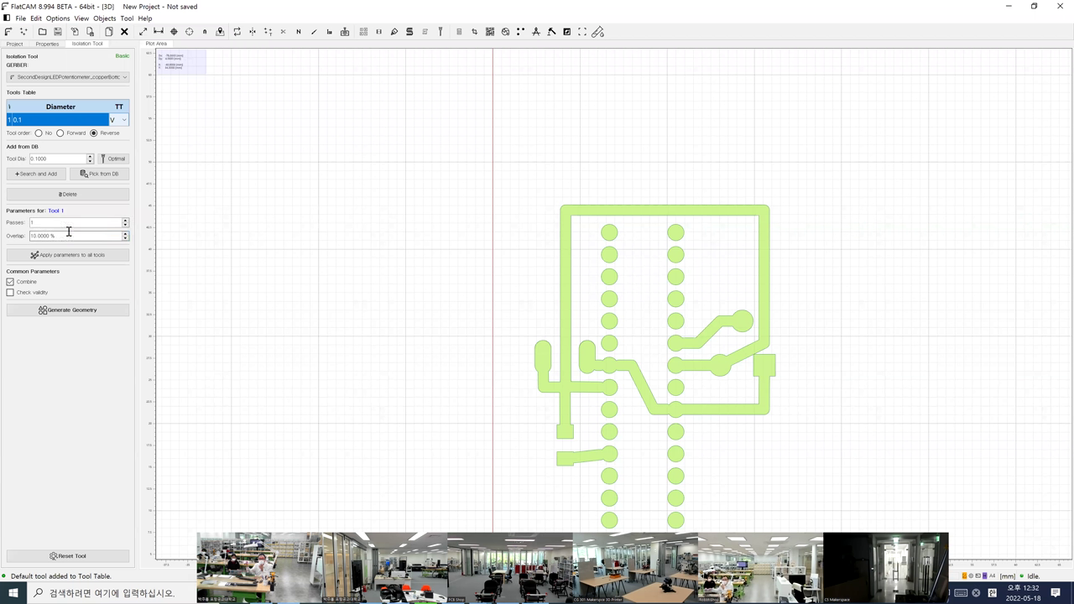
{"action": "left_click", "coordinate": [59, 256]}
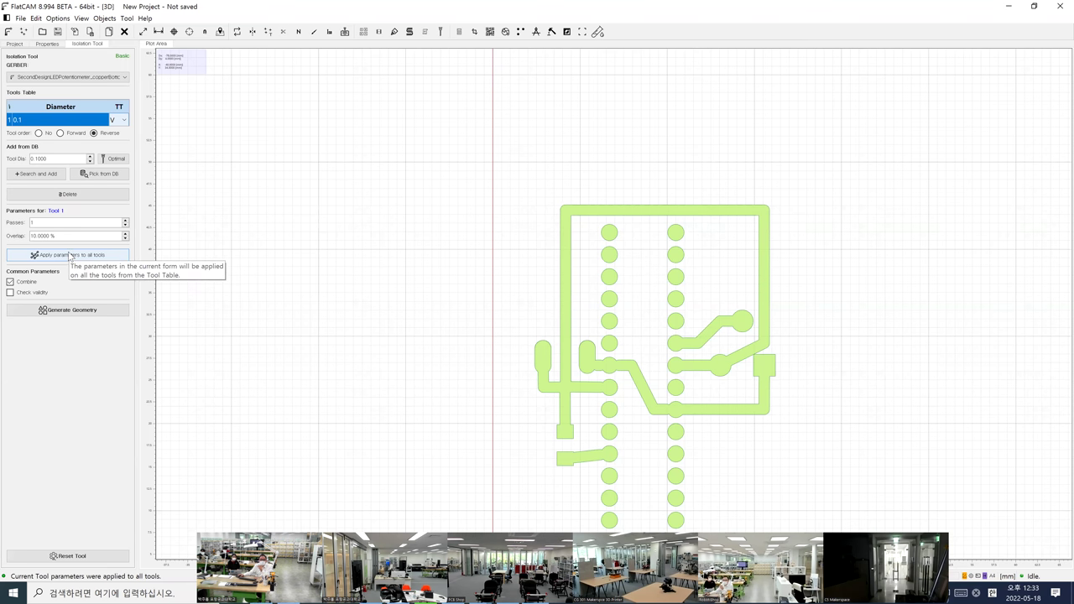
{"action": "left_click", "coordinate": [14, 45]}
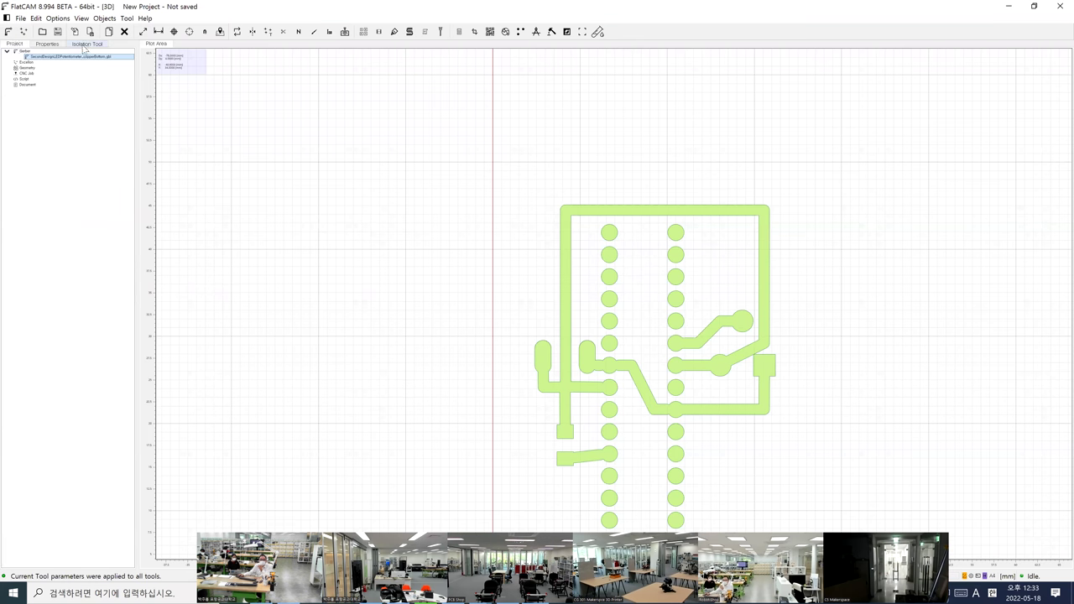
{"action": "left_click", "coordinate": [45, 44]}
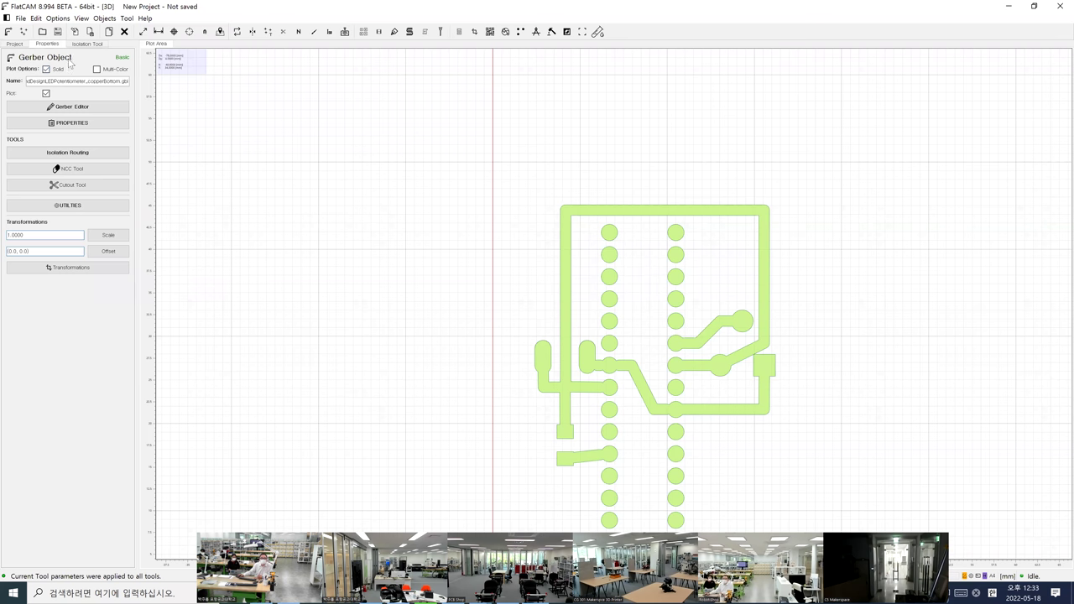
{"action": "left_click", "coordinate": [86, 44]}
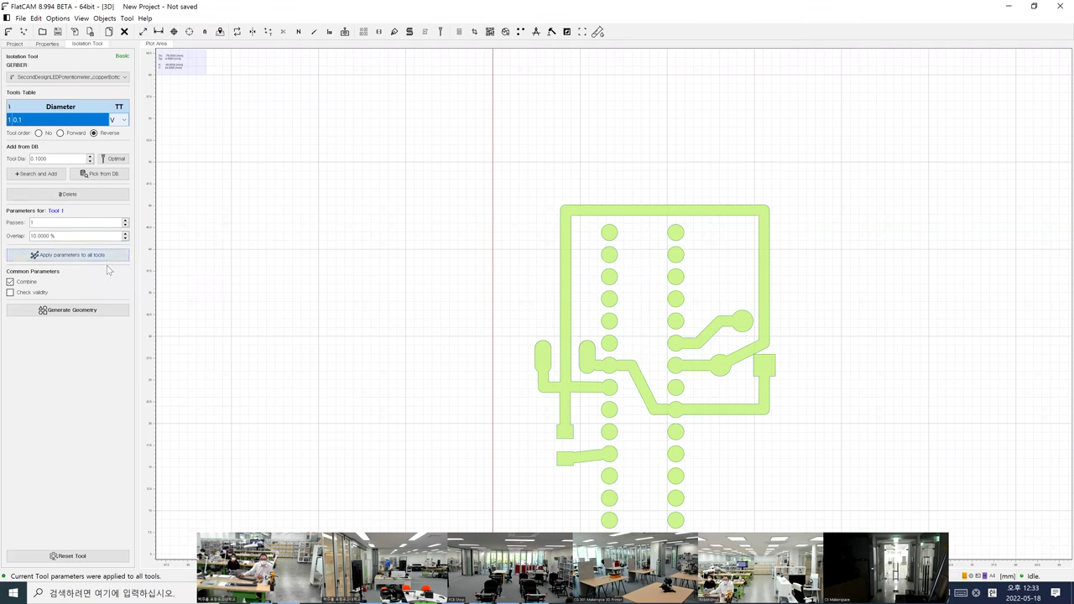
{"action": "left_click", "coordinate": [47, 43]}
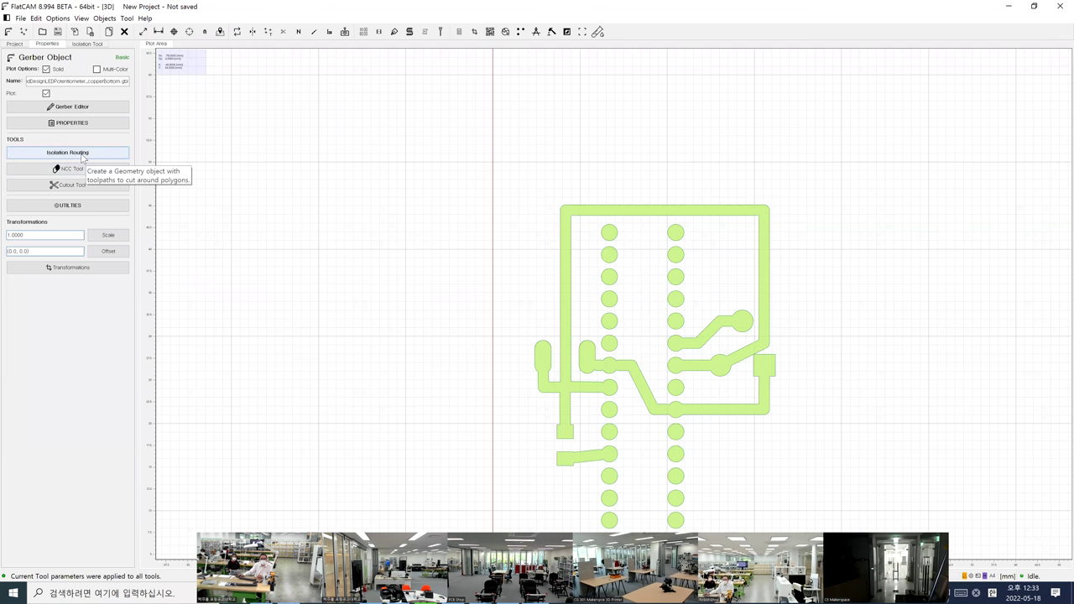
{"action": "left_click", "coordinate": [82, 155]}
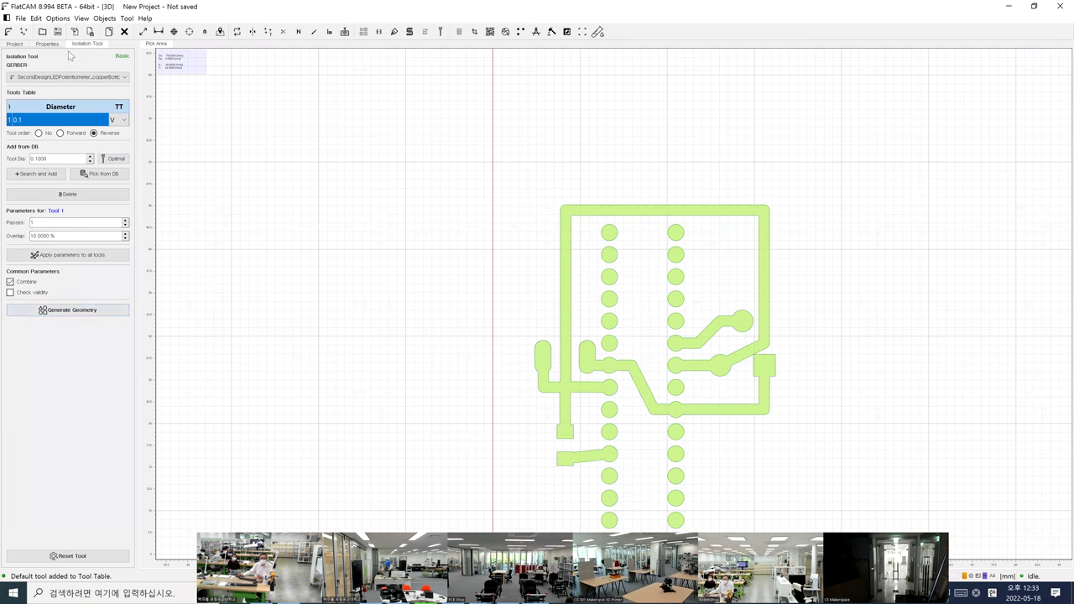
Generate the copper isolation geometry and zoom in to inspect the outlines
{"action": "left_click", "coordinate": [76, 317]}
{"action": "key", "text": "="}
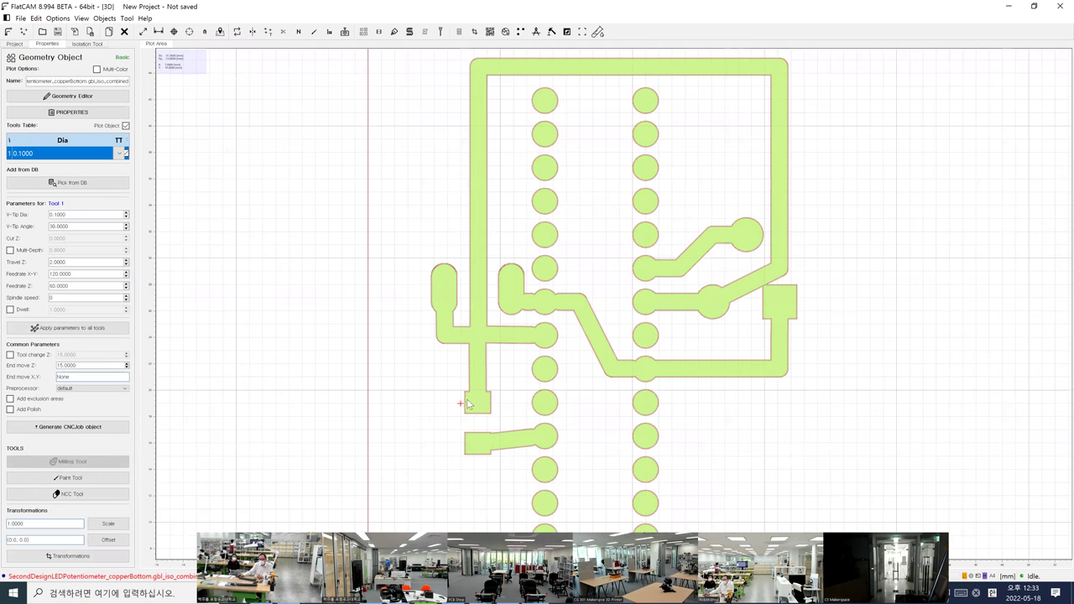
{"action": "scroll", "coordinate": [466, 404], "scroll_direction": "up", "scroll_amount": 4}
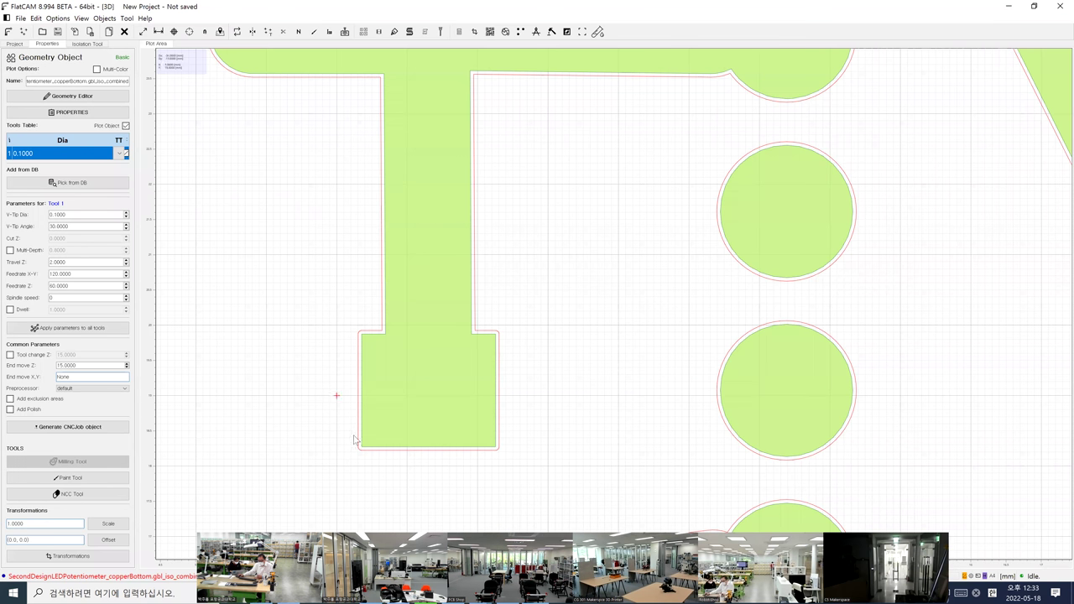
Select the copperBottom.gbl_iso_combined geometry in the Project tree and delete it
{"action": "left_click", "coordinate": [15, 44]}
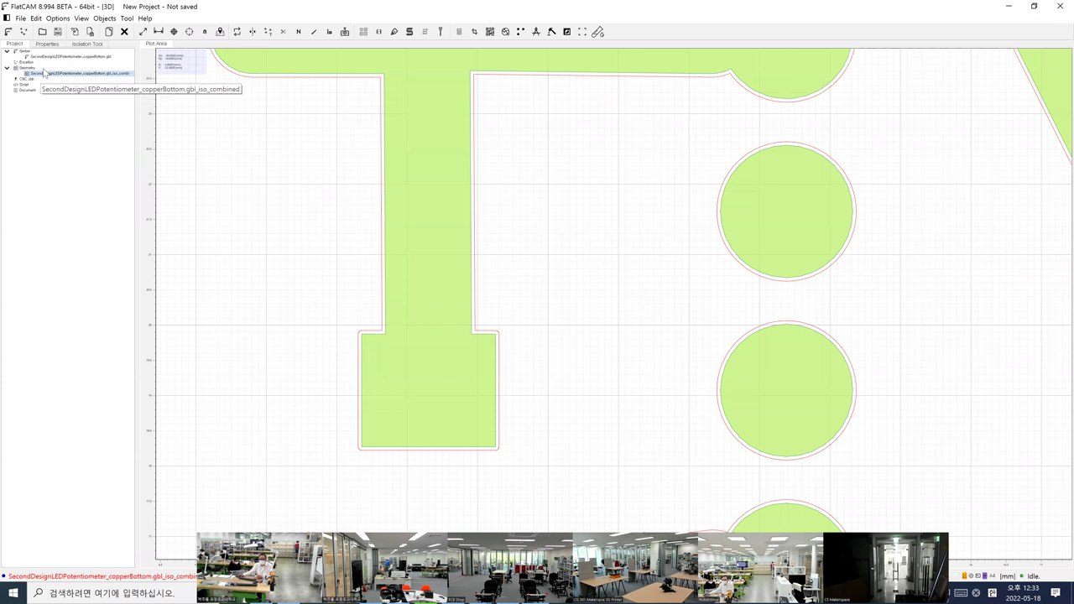
{"action": "left_click", "coordinate": [47, 57]}
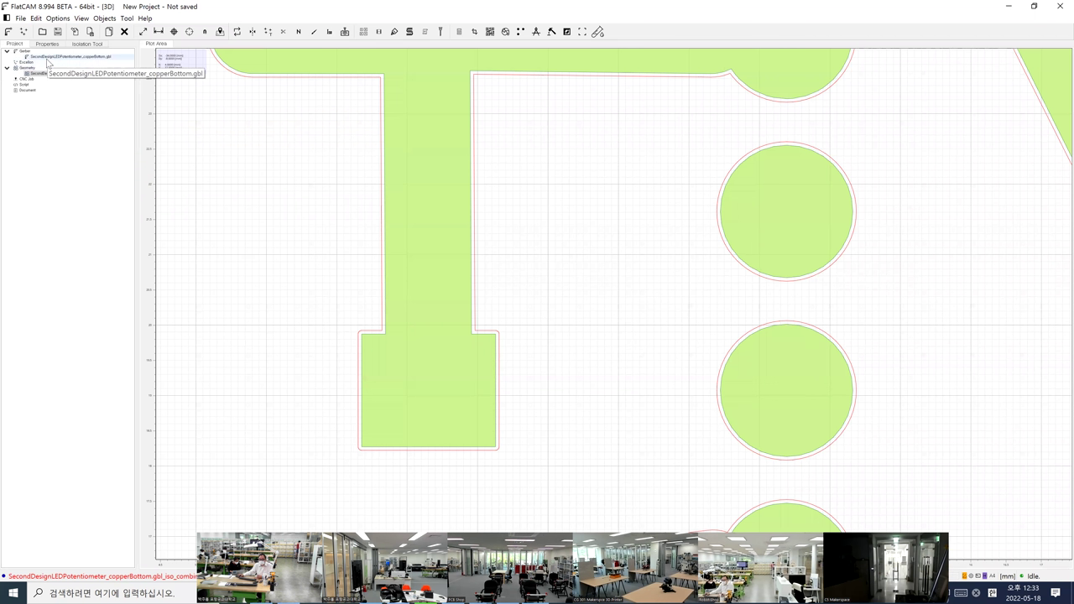
{"action": "left_click", "coordinate": [47, 57]}
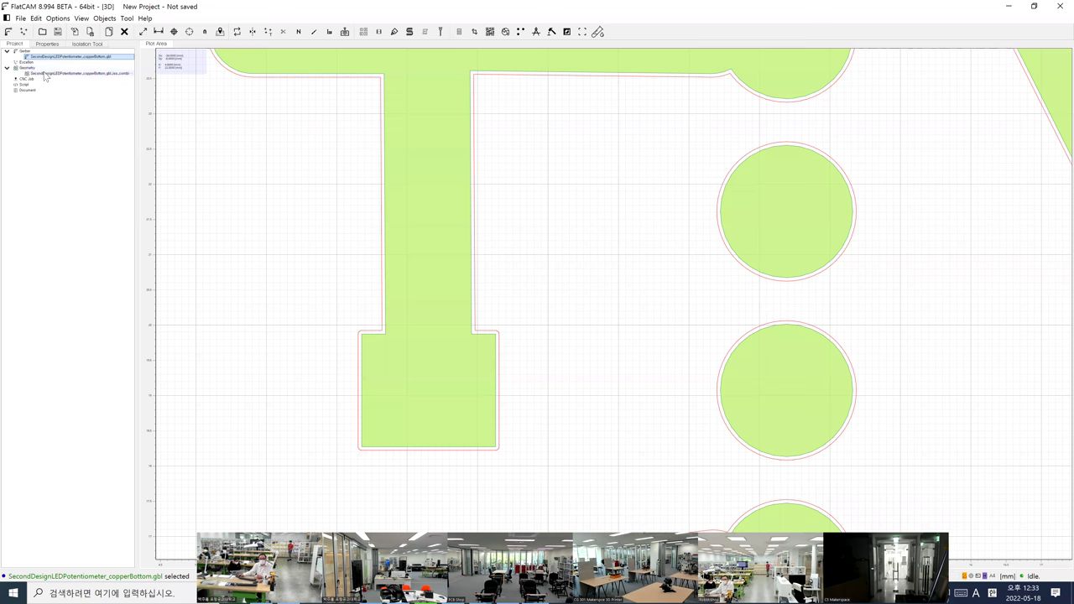
{"action": "left_click", "coordinate": [46, 74]}
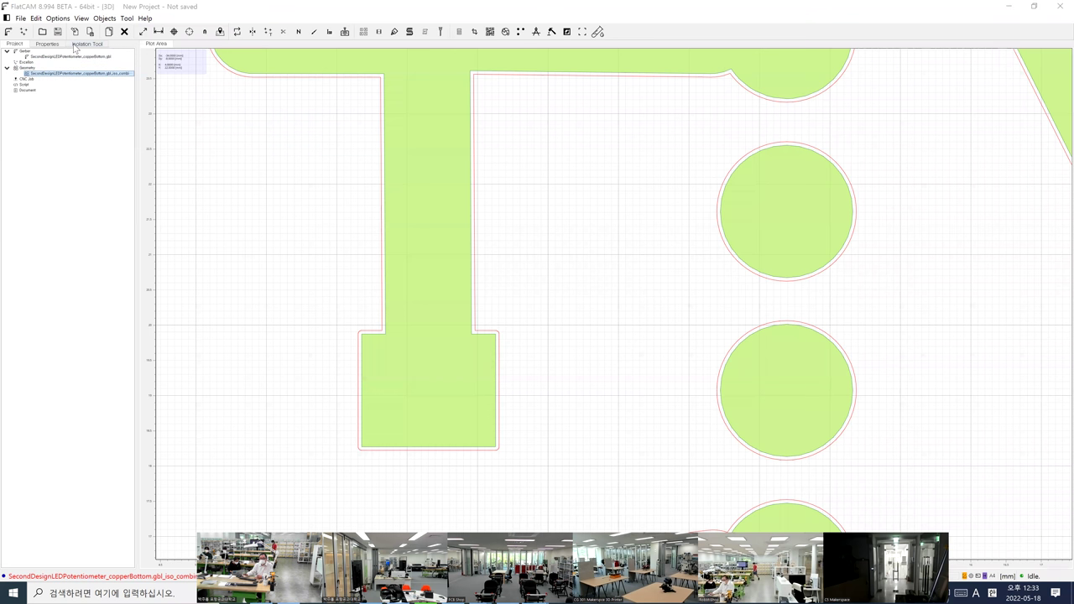
{"action": "key", "text": "Delete"}
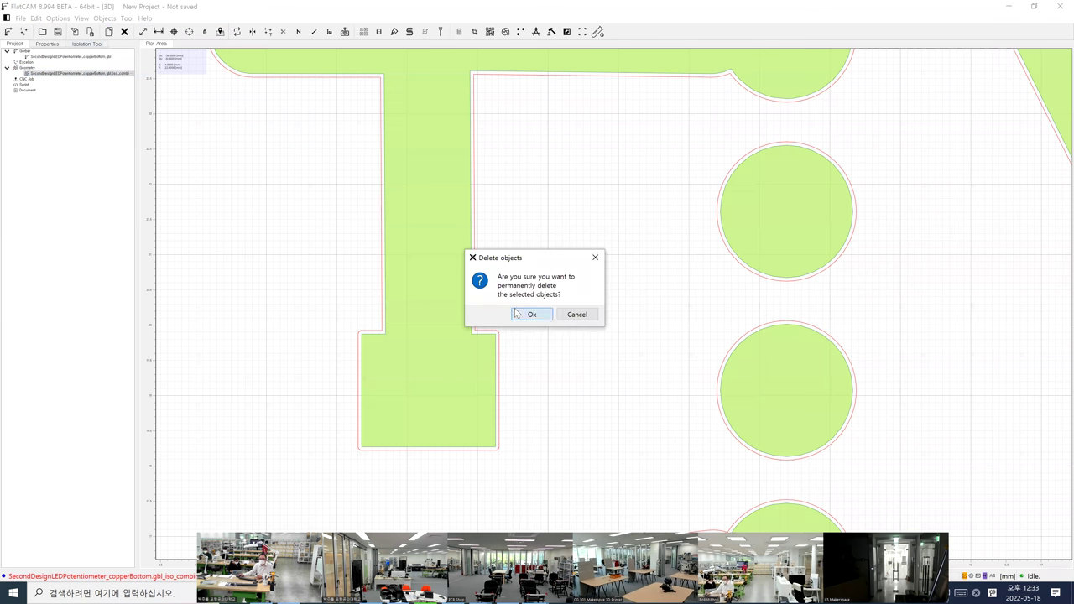
Confirm deleting the old geometry and reopen Isolation Routing for the copperBottom Gerber
{"action": "left_click", "coordinate": [519, 314]}
{"action": "left_click", "coordinate": [39, 58]}
{"action": "double_click", "coordinate": [39, 58]}
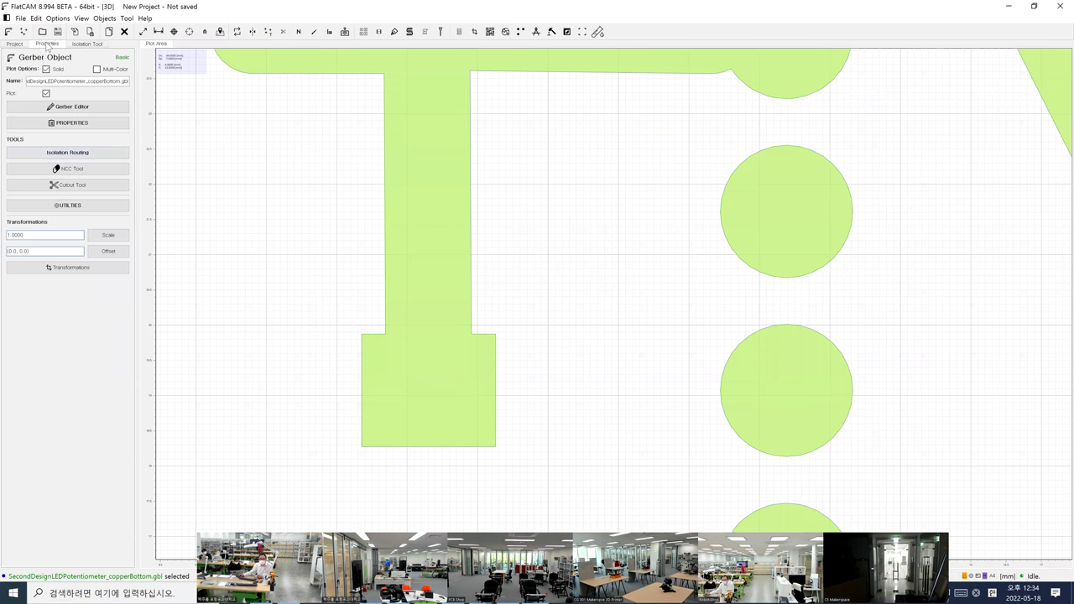
{"action": "left_click", "coordinate": [73, 154]}
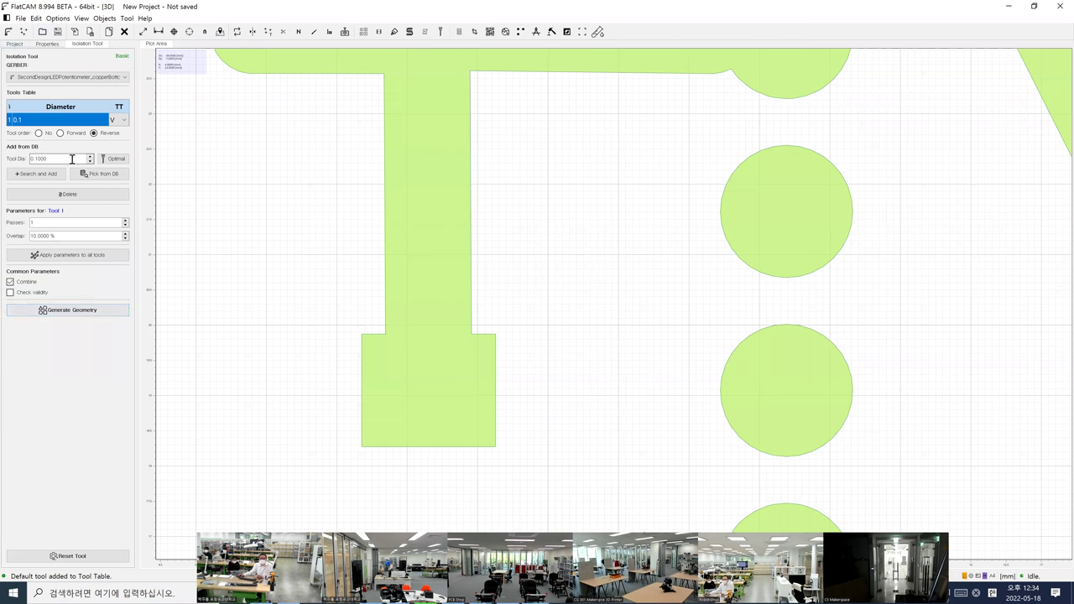
Set the overlap to 0% and generate new isolation geometry around the traces
{"action": "triple_click", "coordinate": [67, 237]}
{"action": "type", "text": "0"}
{"action": "key", "text": "Return"}
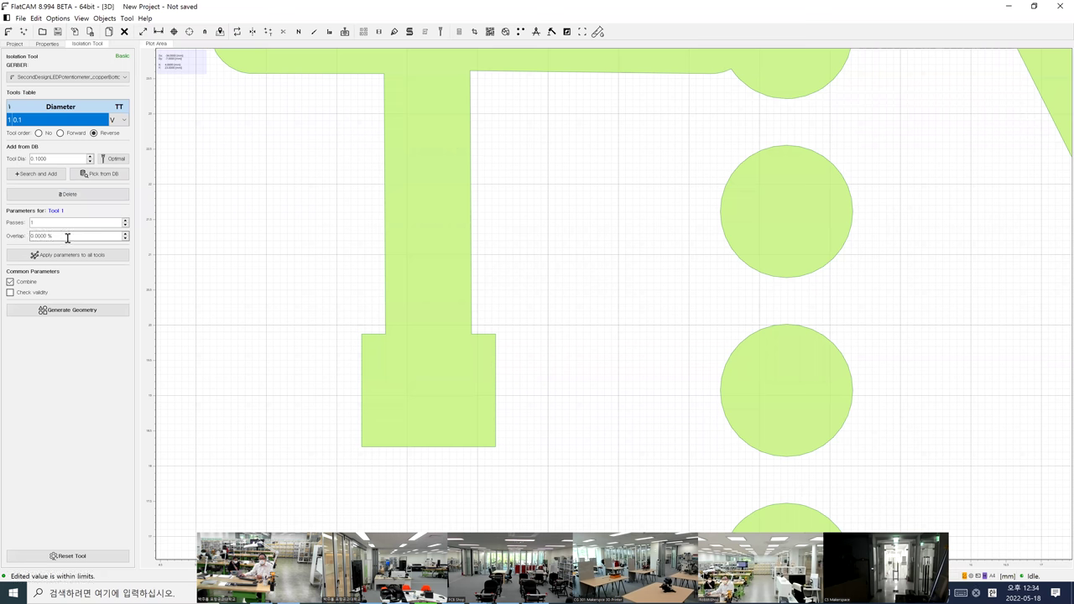
{"action": "left_click", "coordinate": [83, 312]}
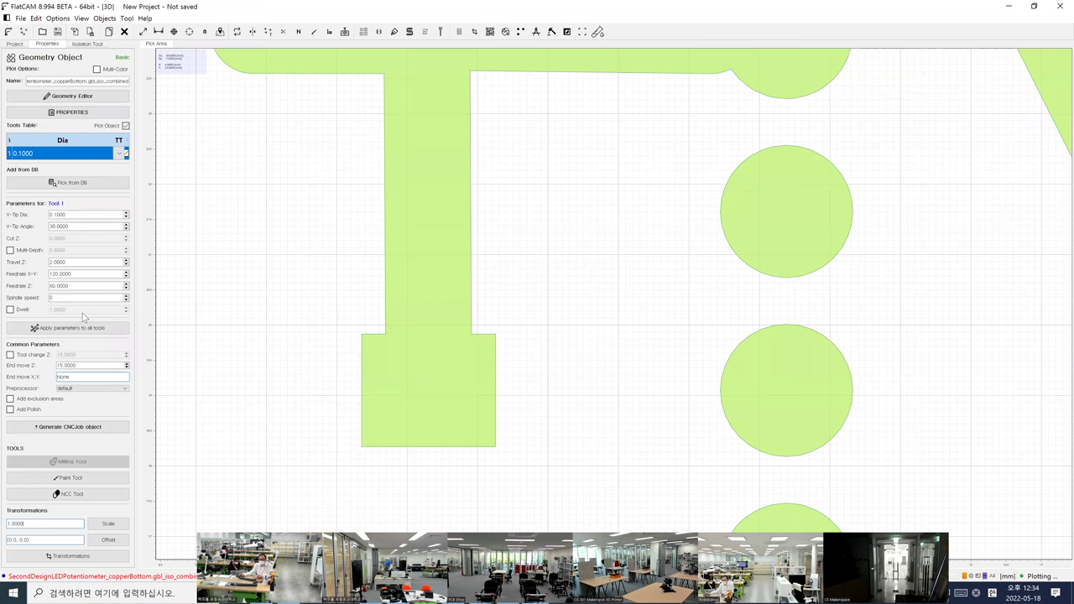
{"action": "scroll", "coordinate": [472, 395], "scroll_direction": "up", "scroll_amount": 3}
{"action": "scroll", "coordinate": [472, 394], "scroll_direction": "up", "scroll_amount": 3}
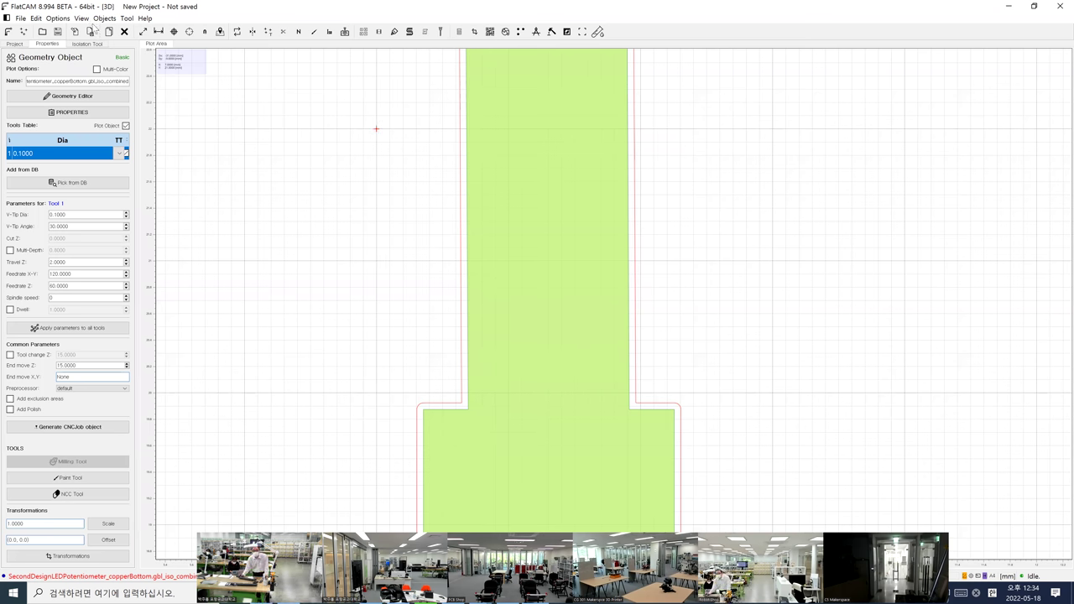
Delete the regenerated iso_combined geometry and show the copperBottom Gerber's properties
{"action": "left_click", "coordinate": [15, 43]}
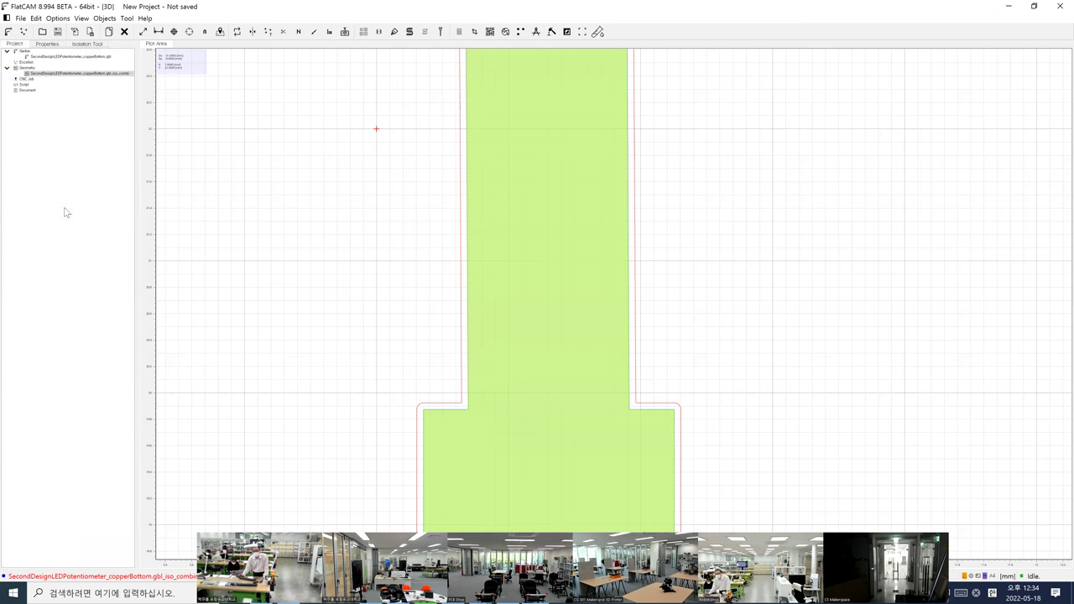
{"action": "key", "text": "Delete"}
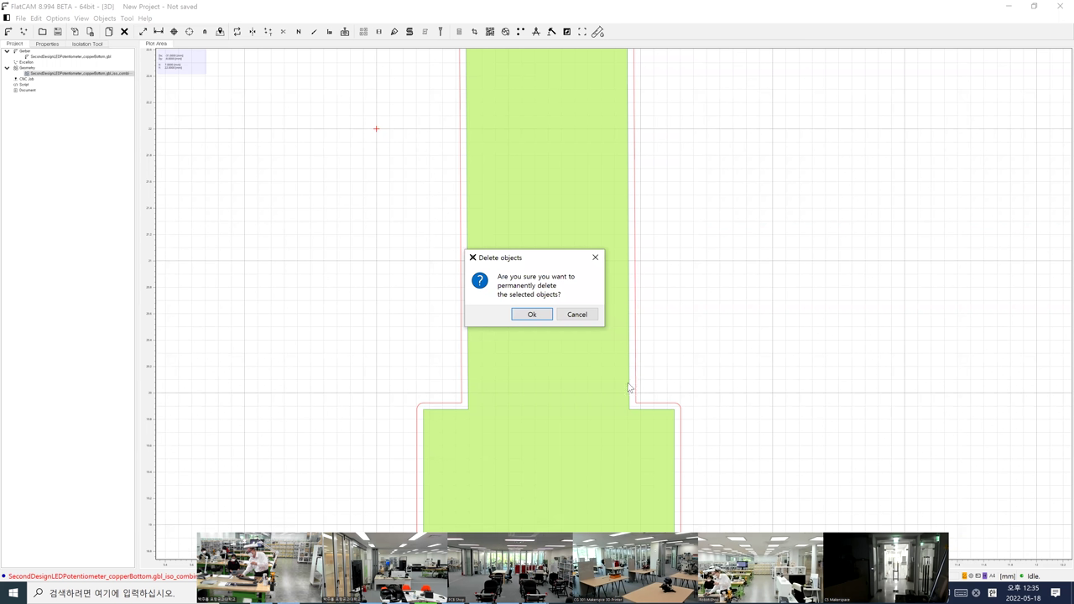
{"action": "left_click", "coordinate": [528, 315]}
{"action": "double_click", "coordinate": [38, 57]}
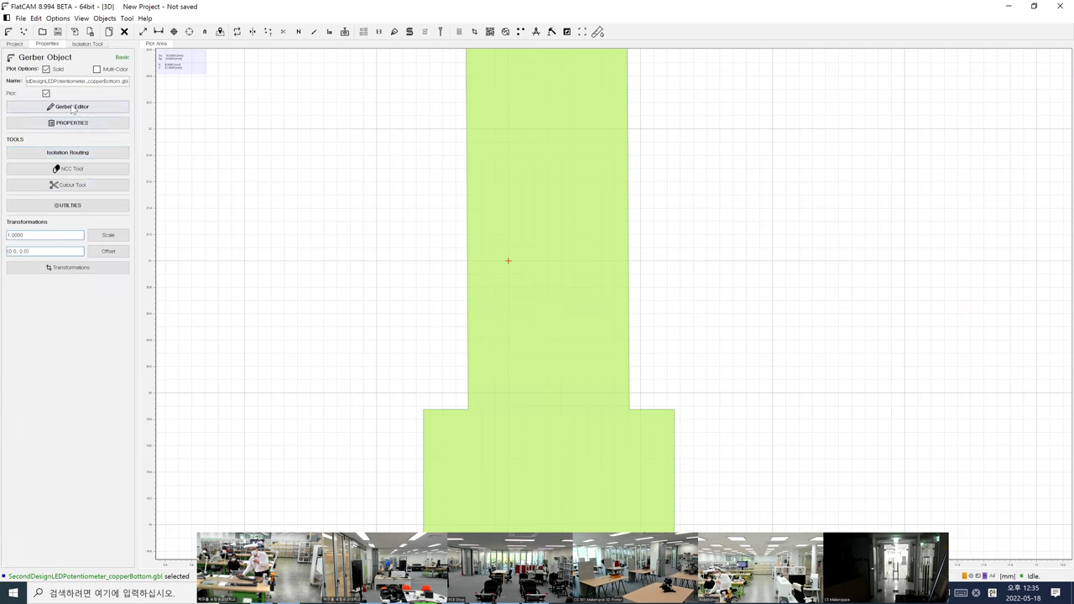
Open the copperBottom Gerber in the Gerber Editor and try deleting an aperture
{"action": "left_click", "coordinate": [71, 108]}
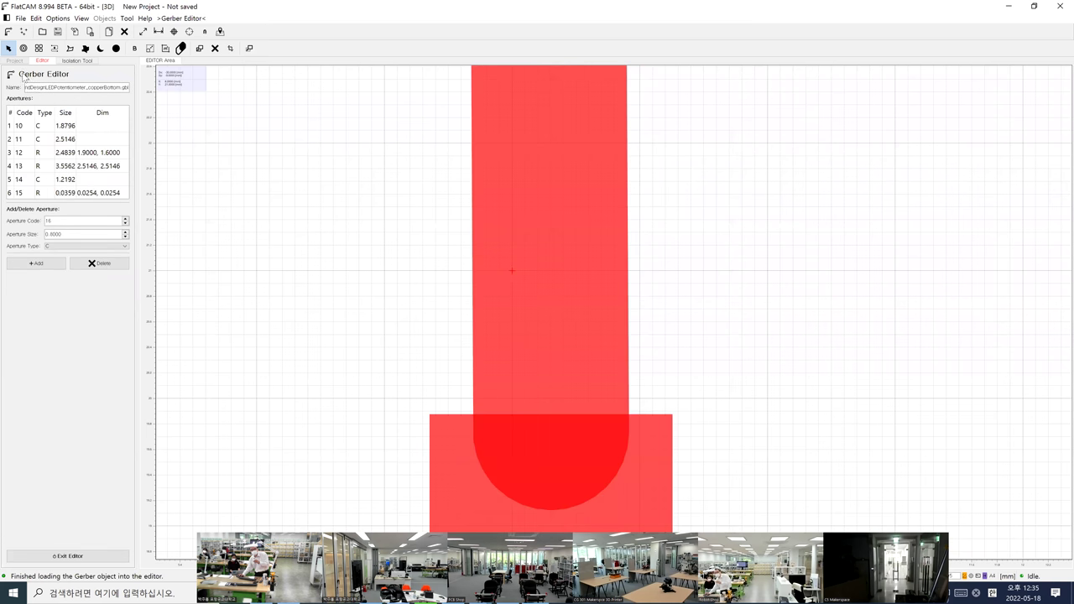
{"action": "left_click", "coordinate": [118, 267]}
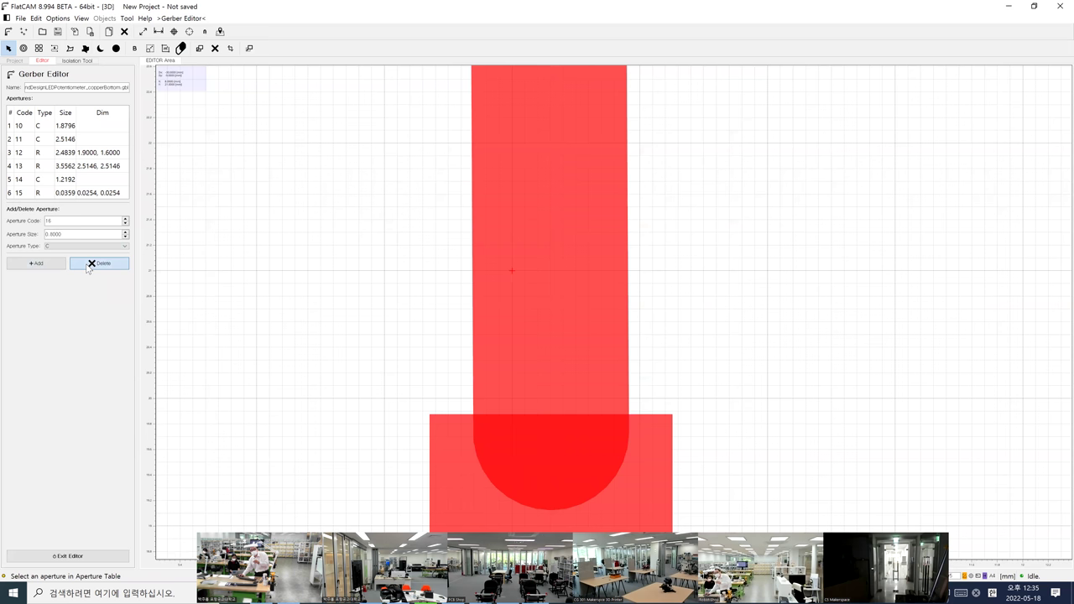
{"action": "left_click", "coordinate": [75, 61]}
{"action": "left_click", "coordinate": [42, 62]}
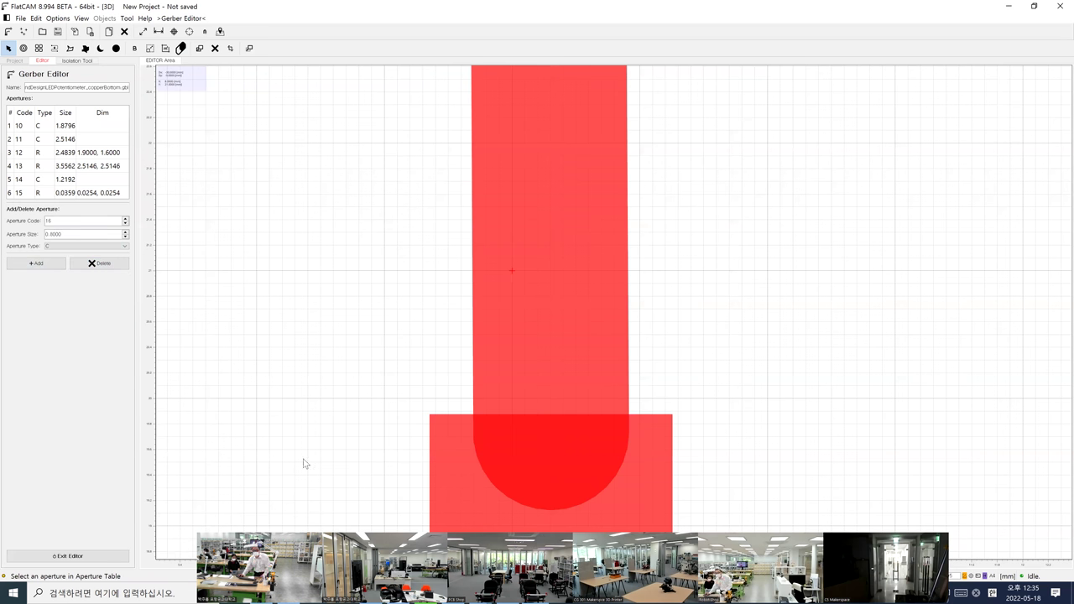
Exit the Gerber Editor saving the object, then reopen Isolation Routing with its default 0.1 tool
{"action": "left_click", "coordinate": [54, 556]}
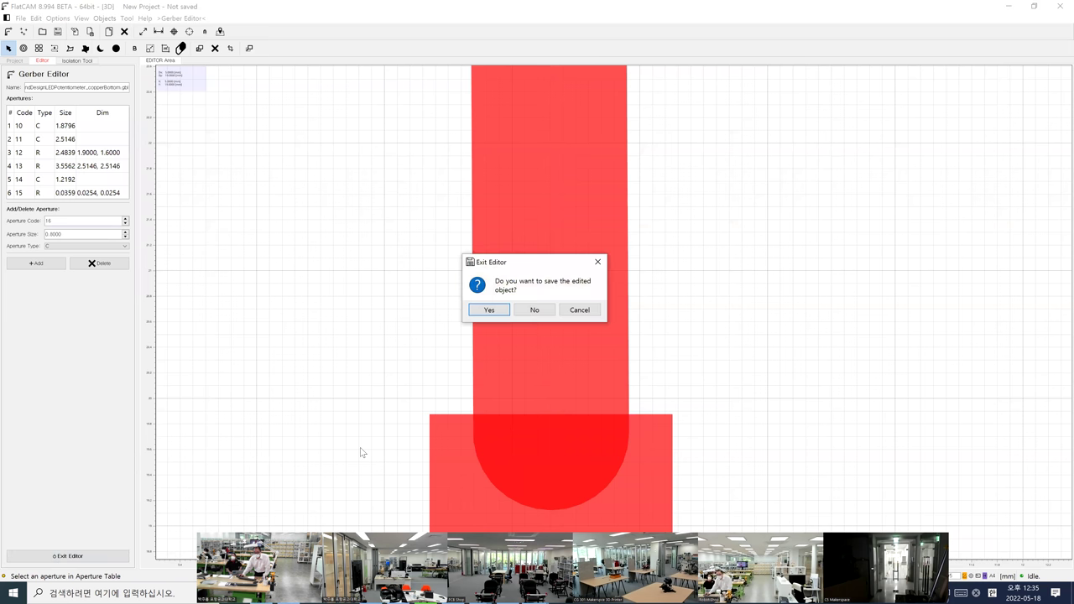
{"action": "left_click", "coordinate": [497, 312]}
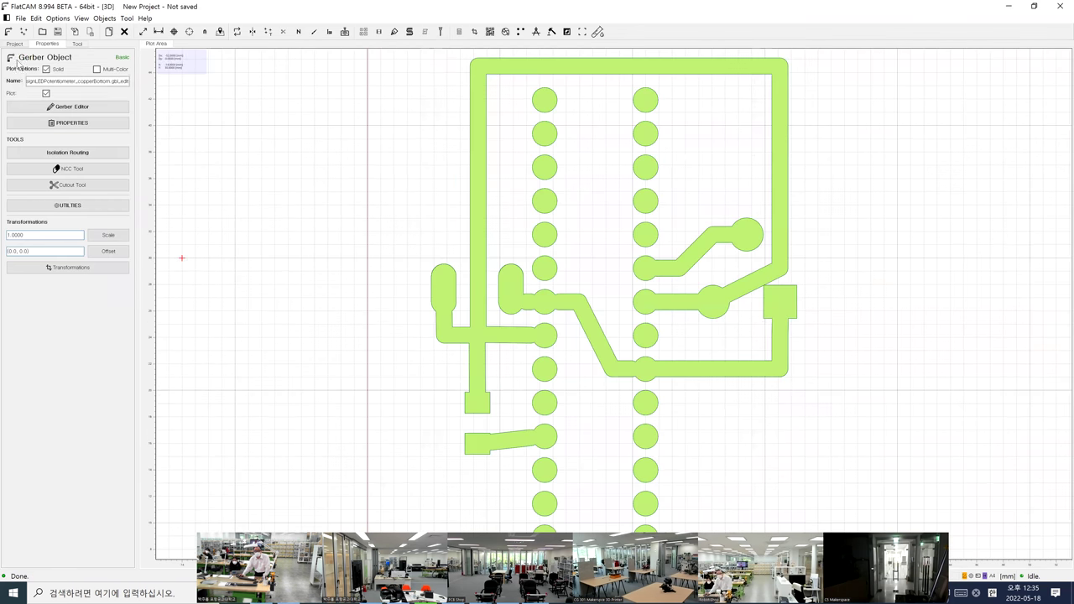
{"action": "left_click", "coordinate": [56, 155]}
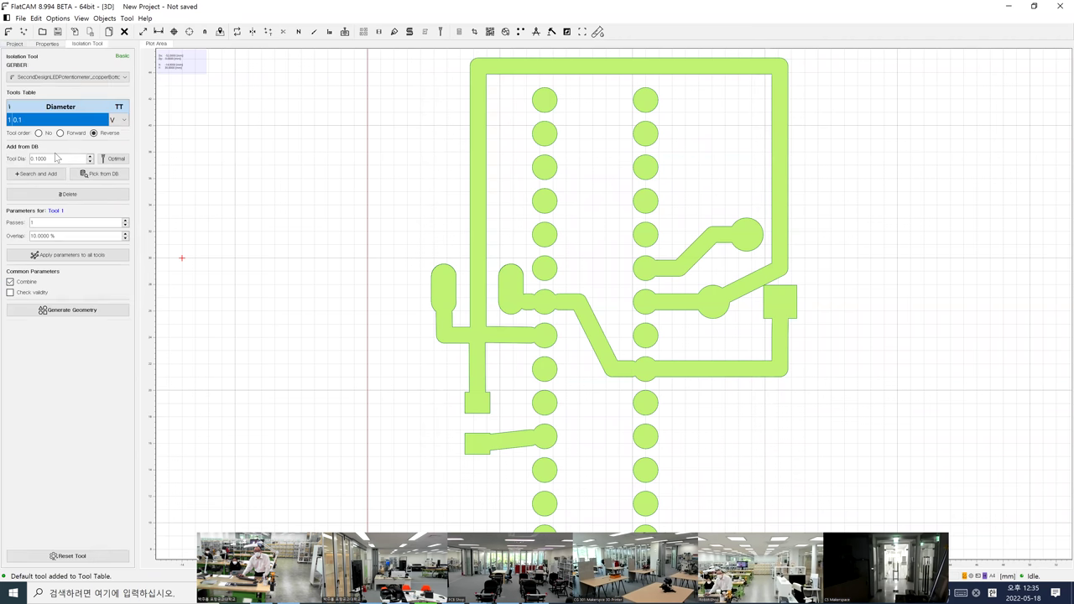
{"action": "left_click", "coordinate": [52, 157]}
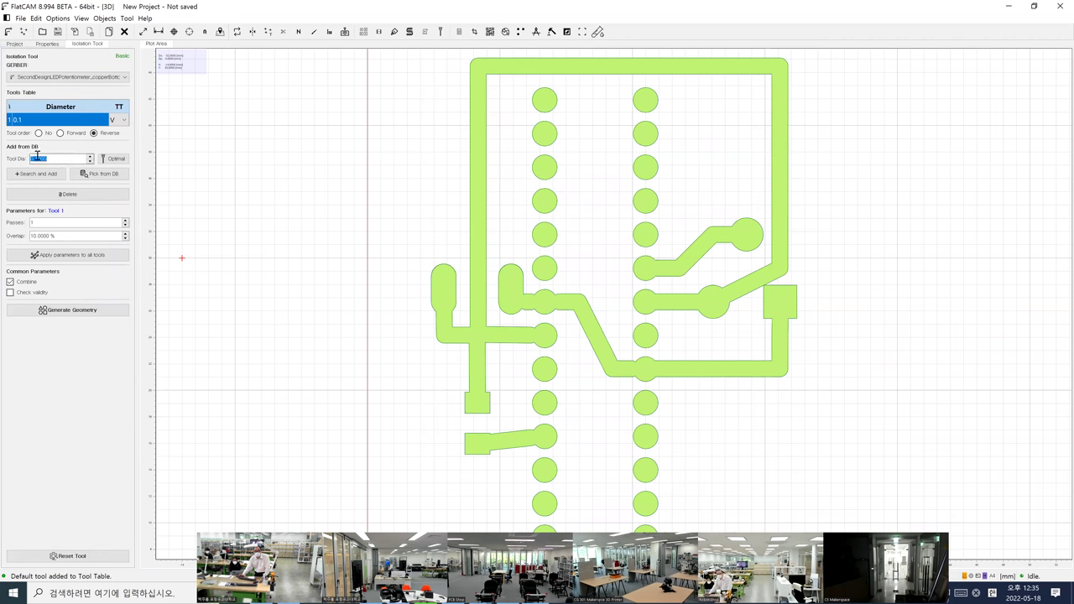
Set the isolation Tool Dia to 0.0000 and generate copperBottom's combined isolation geometry
{"action": "left_click", "coordinate": [77, 249]}
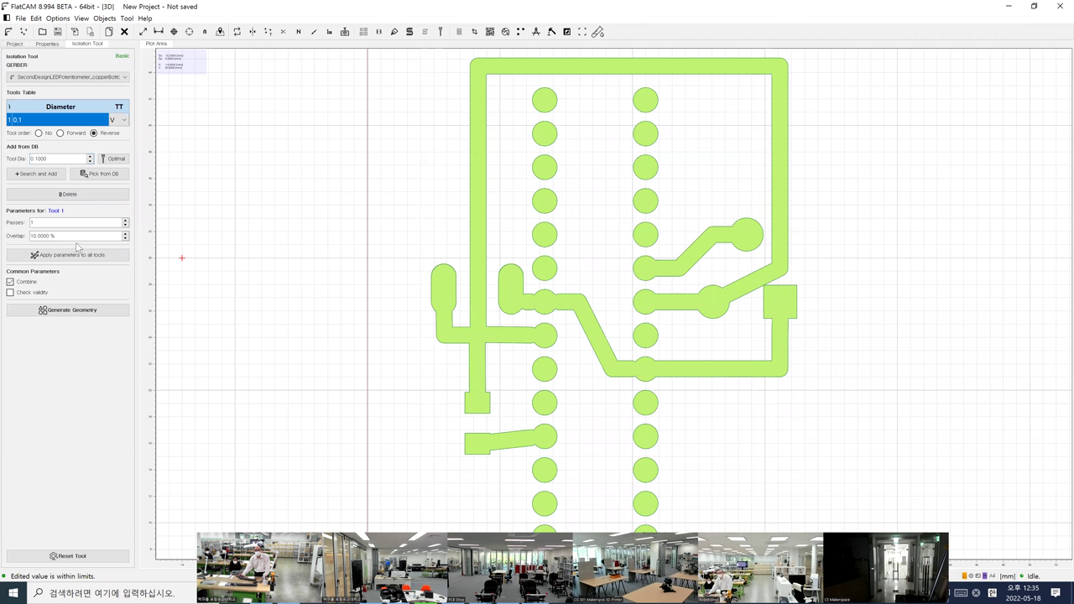
{"action": "left_click", "coordinate": [58, 158]}
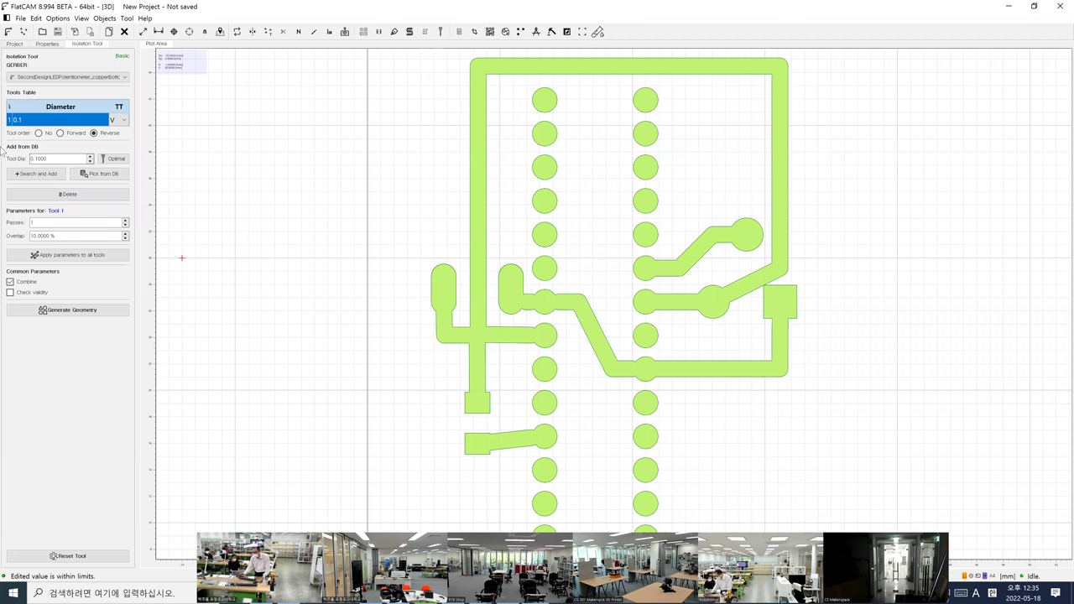
{"action": "left_click", "coordinate": [41, 161]}
{"action": "left_click_drag", "start_coordinate": [47, 161], "coordinate": [3, 163]}
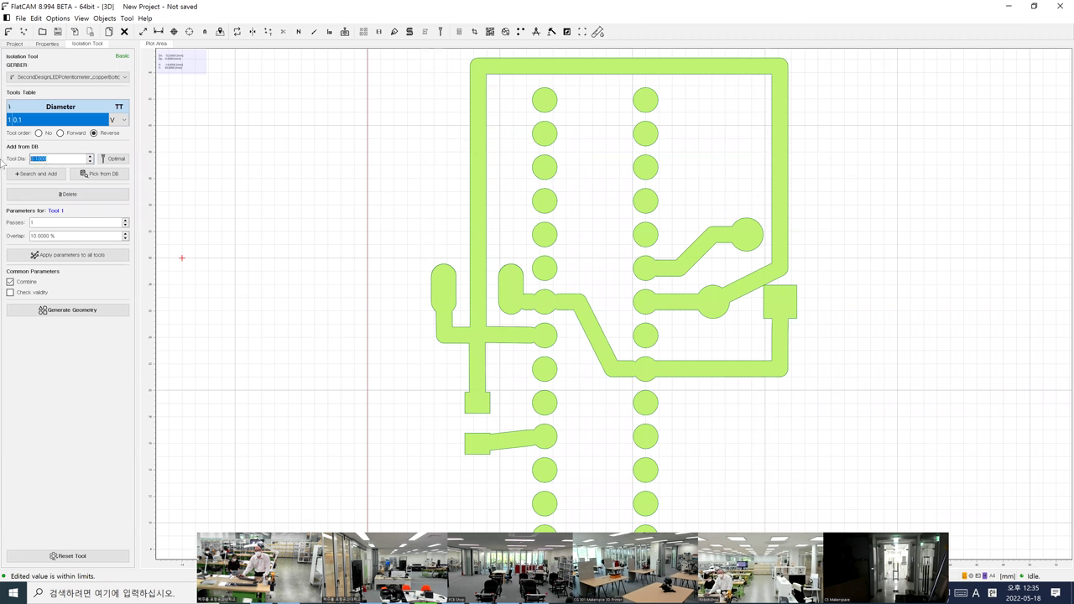
{"action": "type", "text": "0.0000"}
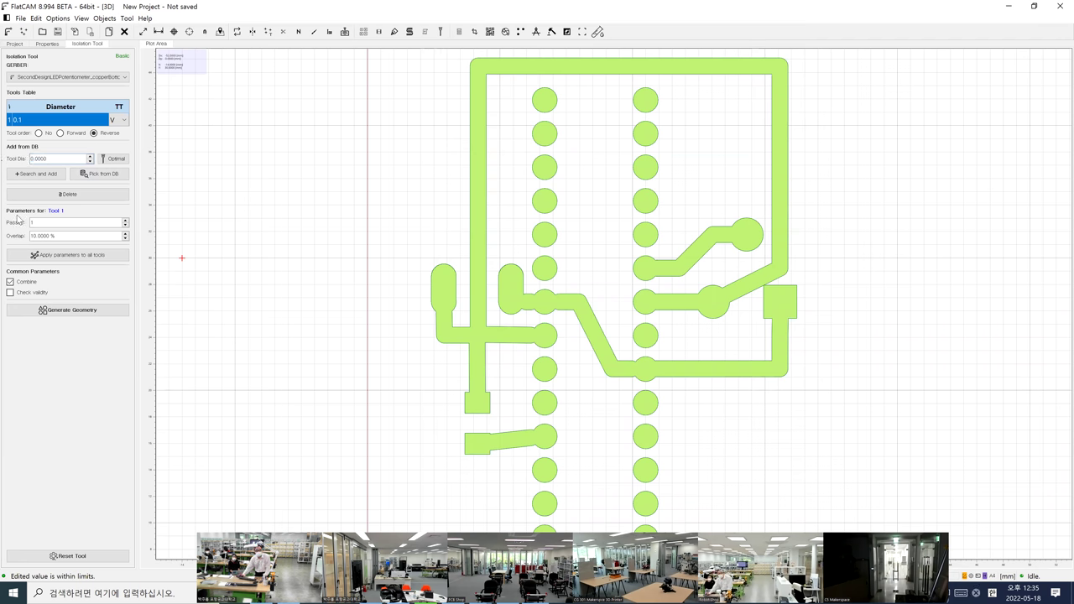
{"action": "left_click", "coordinate": [54, 311]}
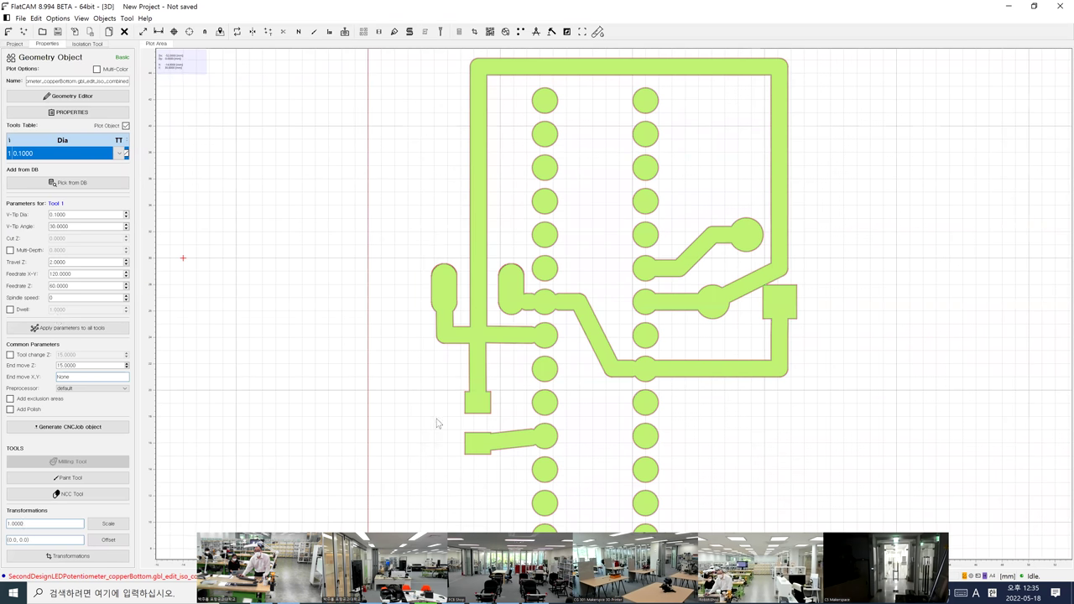
{"action": "scroll", "coordinate": [466, 412], "scroll_direction": "up", "scroll_amount": 4}
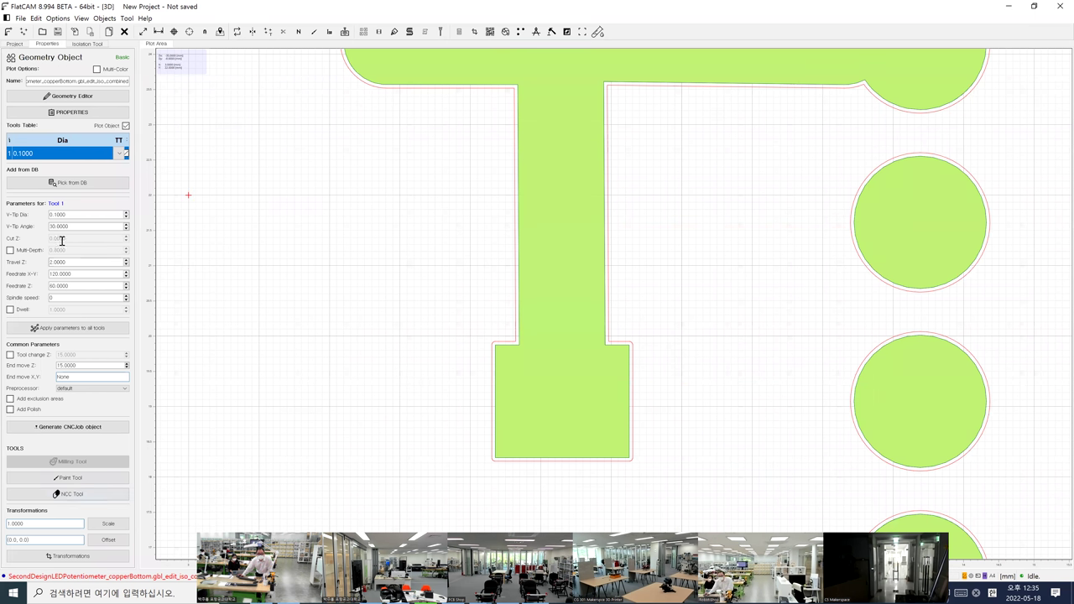
Delete the iso_combined isolation geometry from the project
{"action": "left_click", "coordinate": [15, 45]}
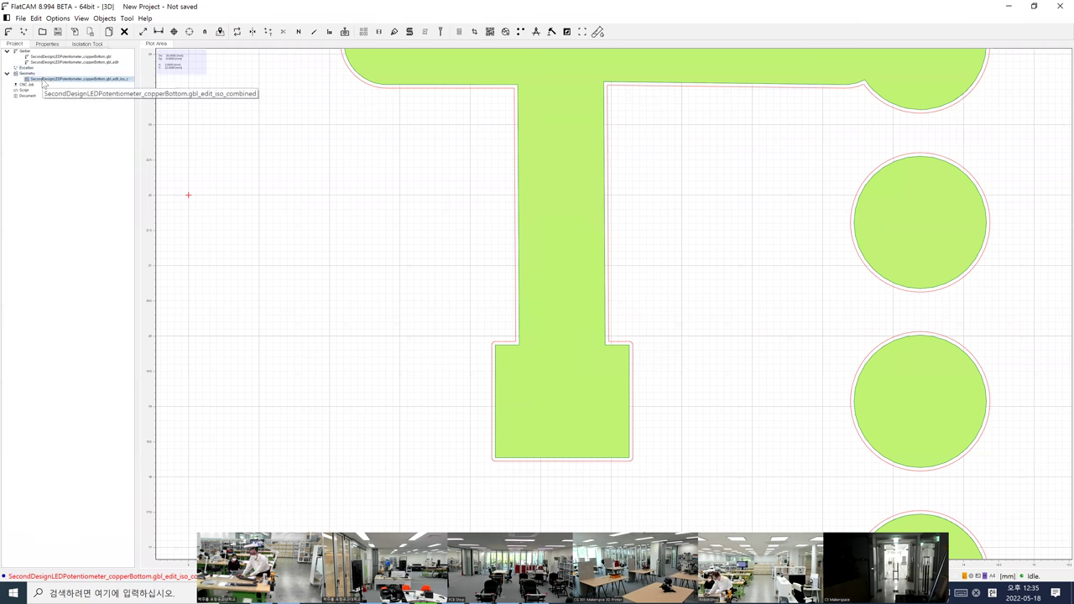
{"action": "key", "text": "Delete"}
{"action": "left_click", "coordinate": [531, 315]}
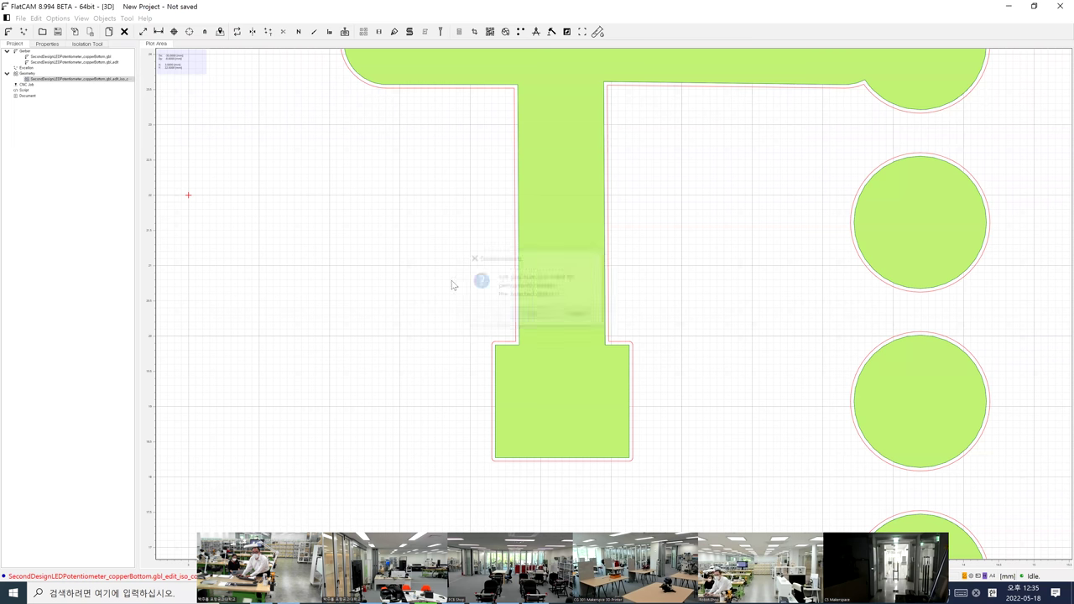
Delete the gbl_edit Gerber copy, keep the original copperBottom.gbl, and show its properties
{"action": "left_click", "coordinate": [78, 57]}
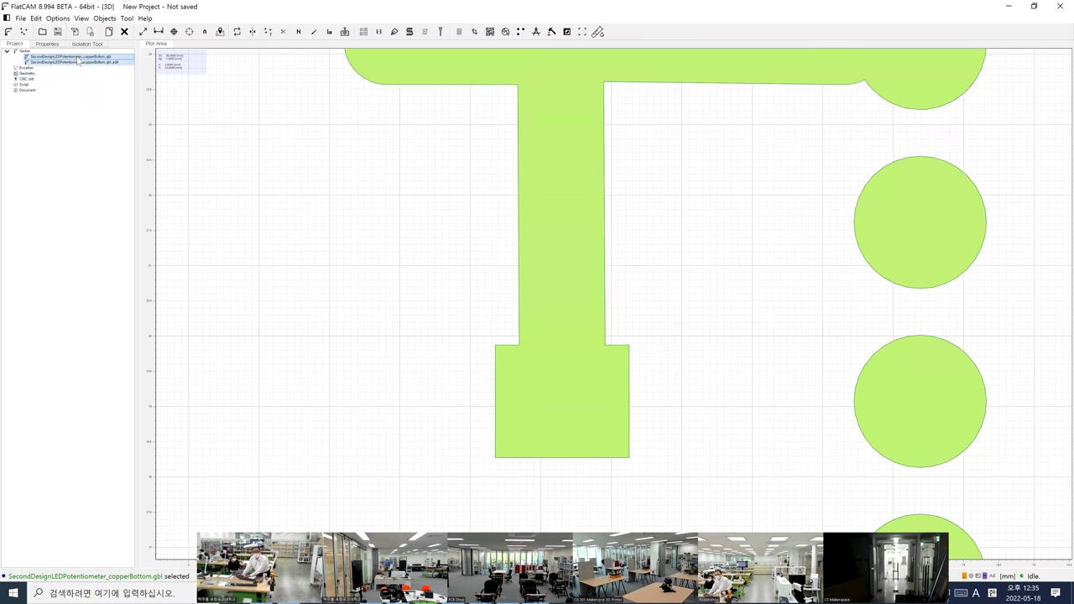
{"action": "key", "text": "Delete"}
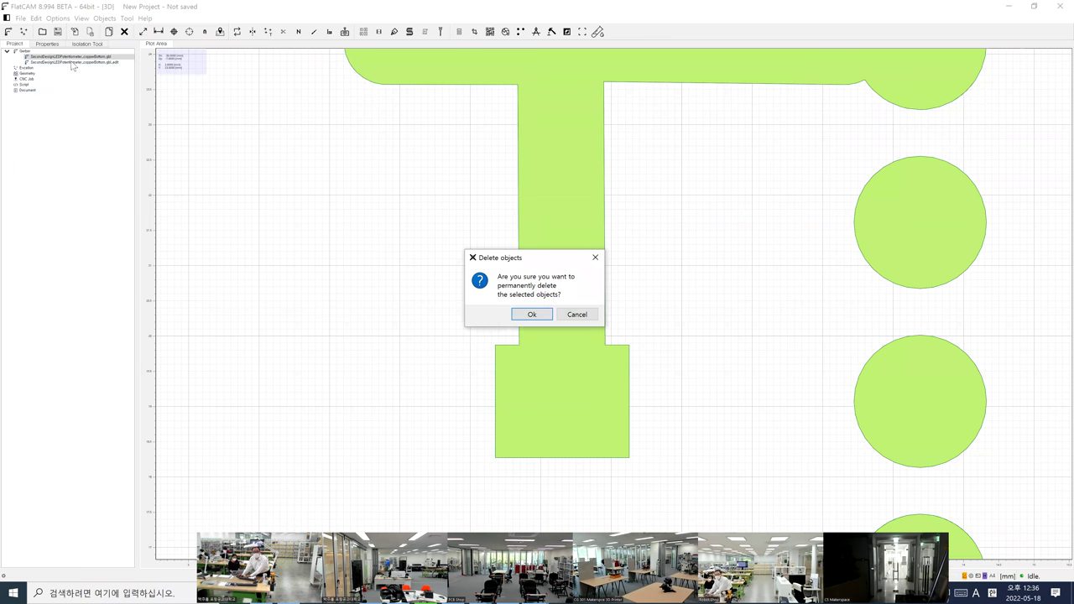
{"action": "left_click", "coordinate": [576, 315]}
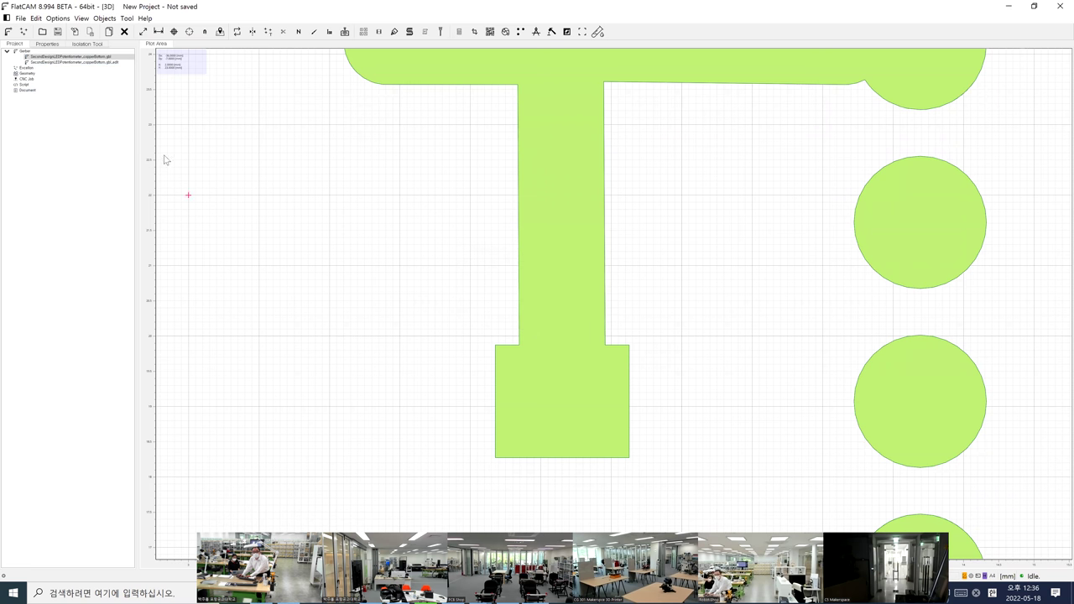
{"action": "left_click", "coordinate": [117, 63]}
{"action": "key", "text": "Delete"}
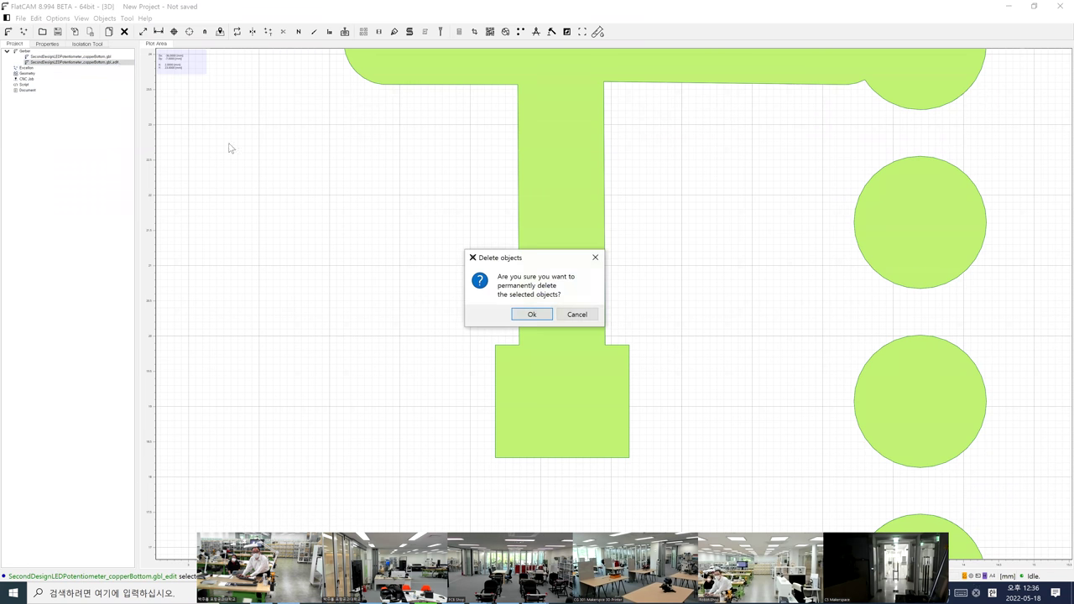
{"action": "left_click", "coordinate": [529, 315]}
{"action": "double_click", "coordinate": [77, 57]}
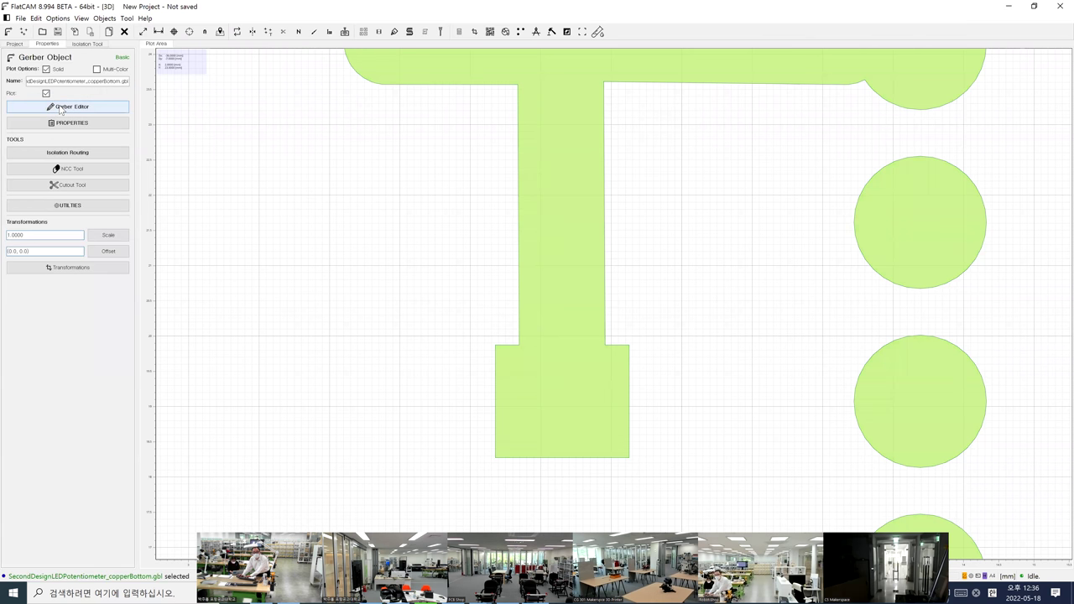
Set the isolation Tool Dia to 0.0 and generate a new iso_combined geometry
{"action": "left_click", "coordinate": [52, 152]}
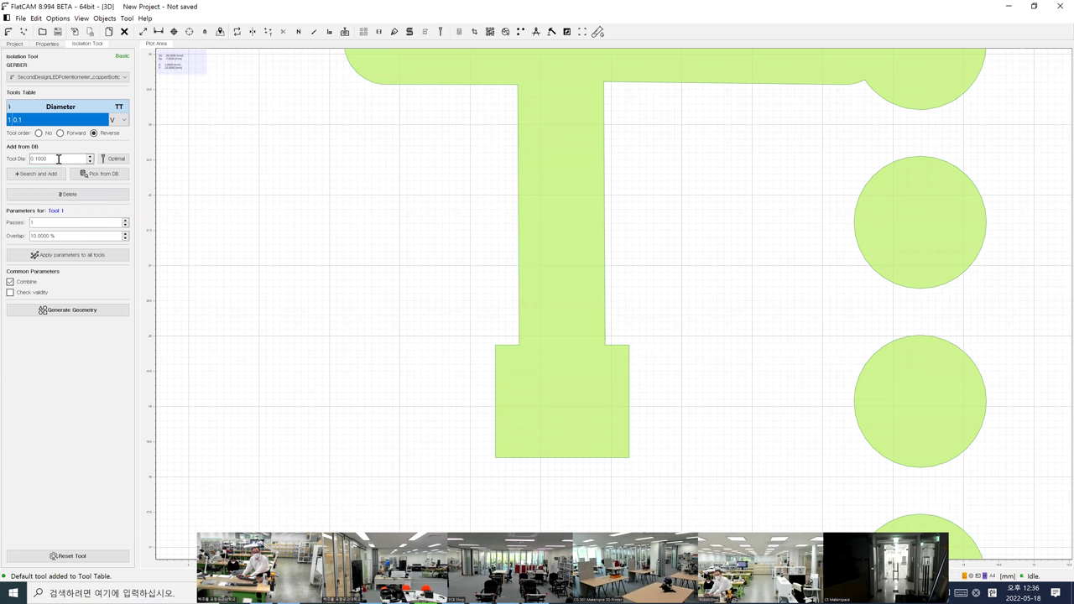
{"action": "left_click_drag", "start_coordinate": [49, 158], "coordinate": [10, 158]}
{"action": "type", "text": "0.0"}
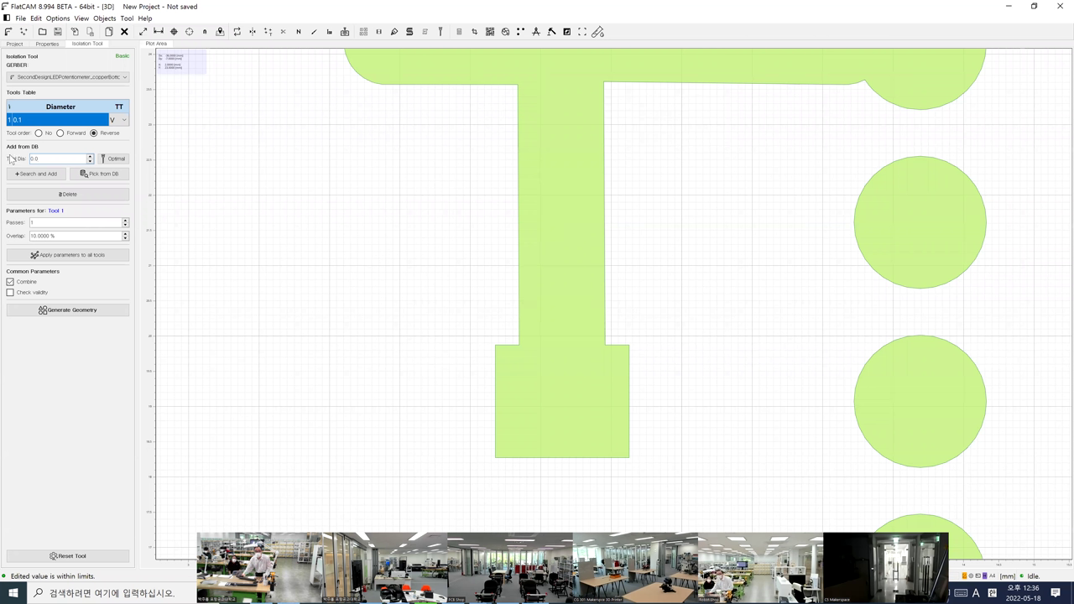
{"action": "key", "text": "Return"}
{"action": "left_click", "coordinate": [31, 310]}
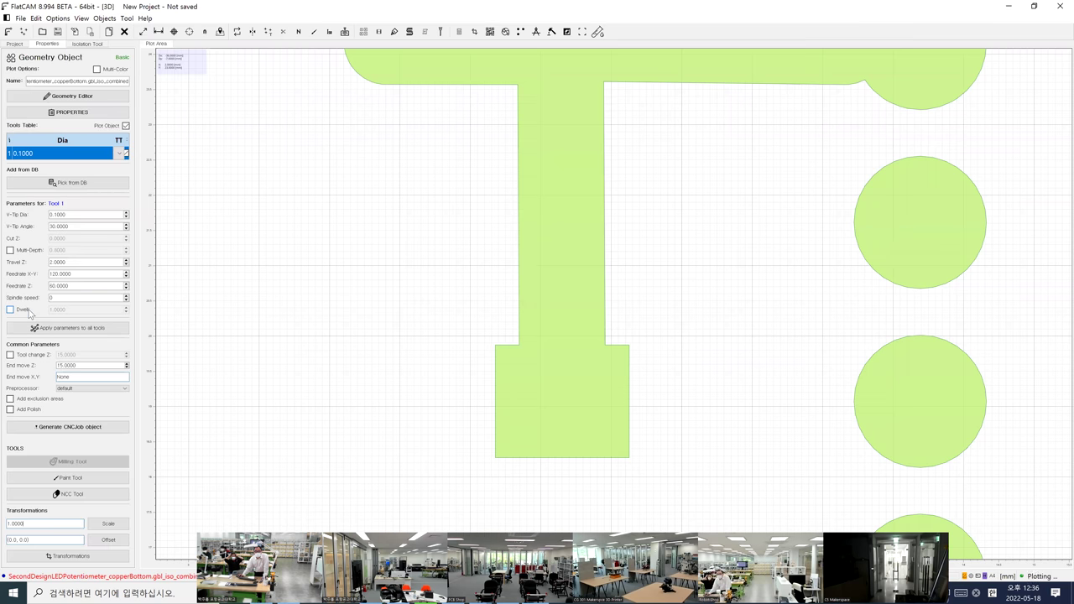
{"action": "scroll", "coordinate": [468, 355], "scroll_direction": "up", "scroll_amount": 5}
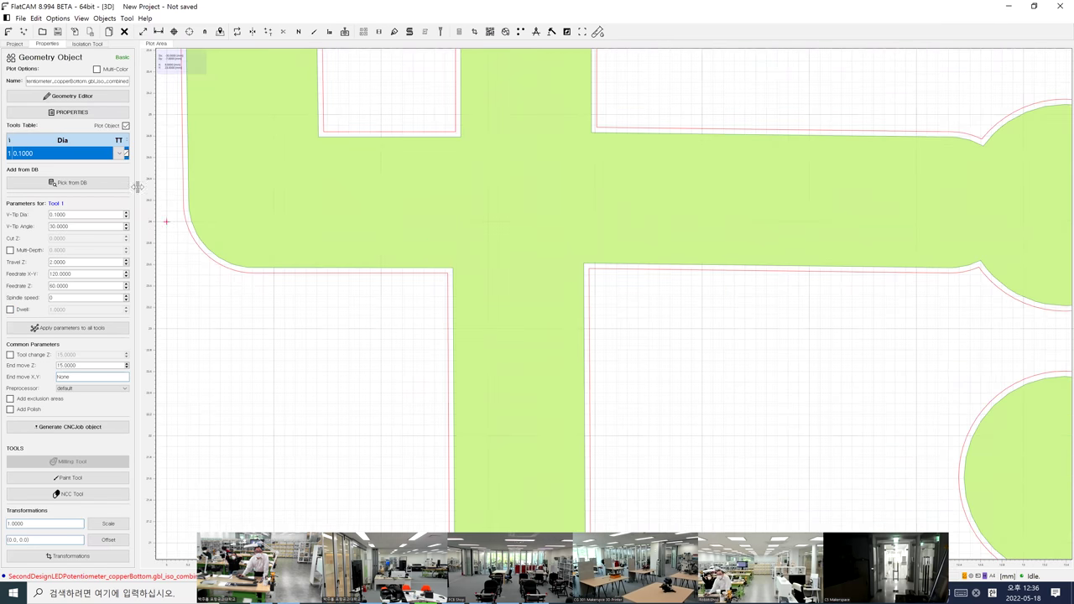
Set the V-Tip Dia to 0 and generate a CNC job from the geometry
{"action": "left_click", "coordinate": [84, 215]}
{"action": "key", "text": "BackSpace"}
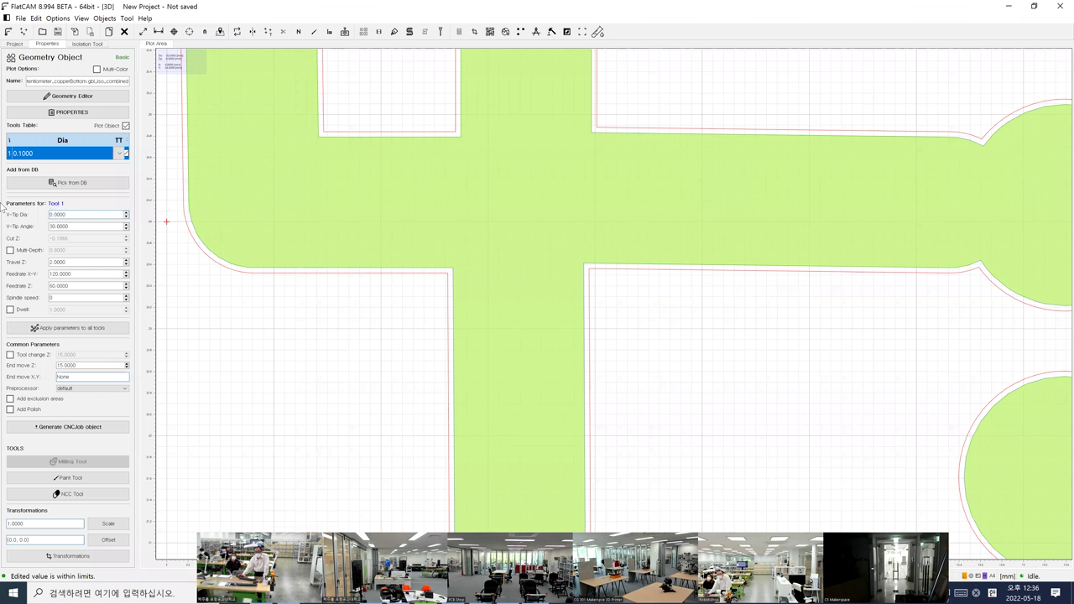
{"action": "left_click", "coordinate": [97, 429]}
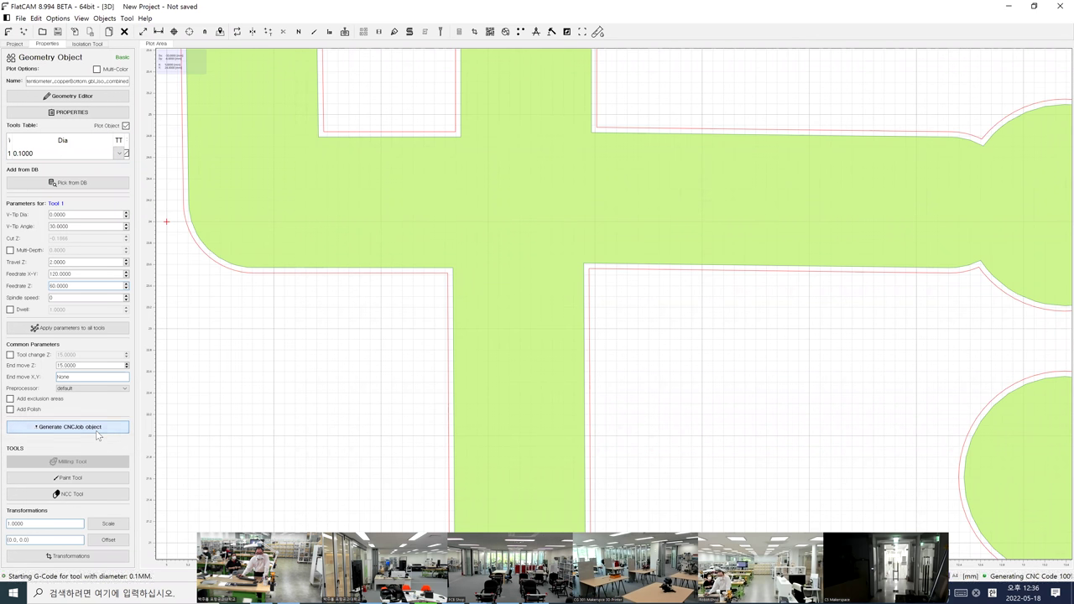
{"action": "scroll", "coordinate": [527, 335], "scroll_direction": "up", "scroll_amount": 6}
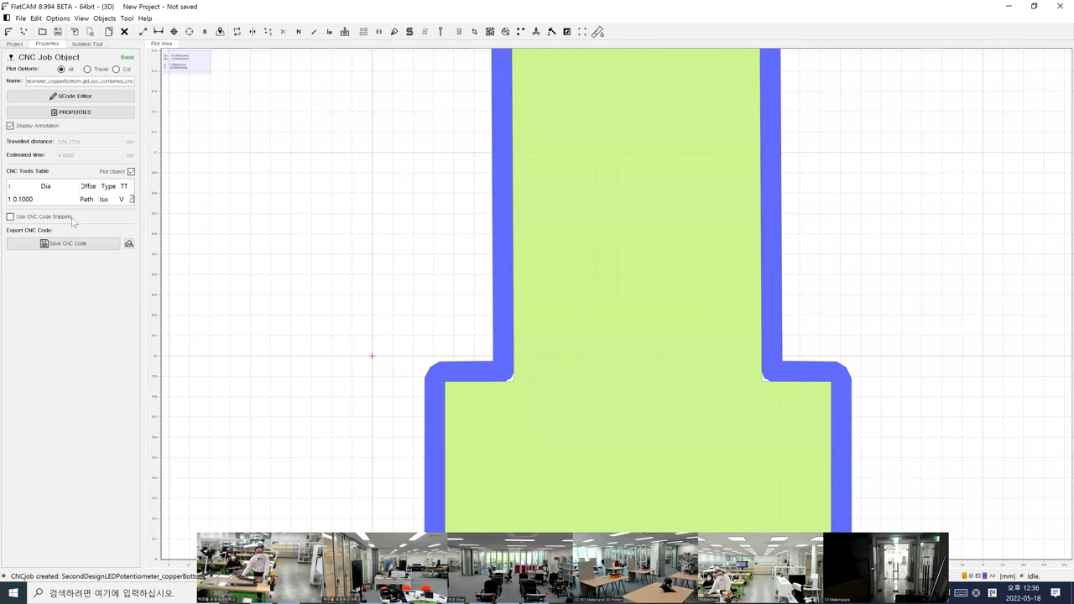
Delete the iso_combined geometry and its CNC job, then reopen copperBottom's isolation routing settings
{"action": "left_click", "coordinate": [59, 202]}
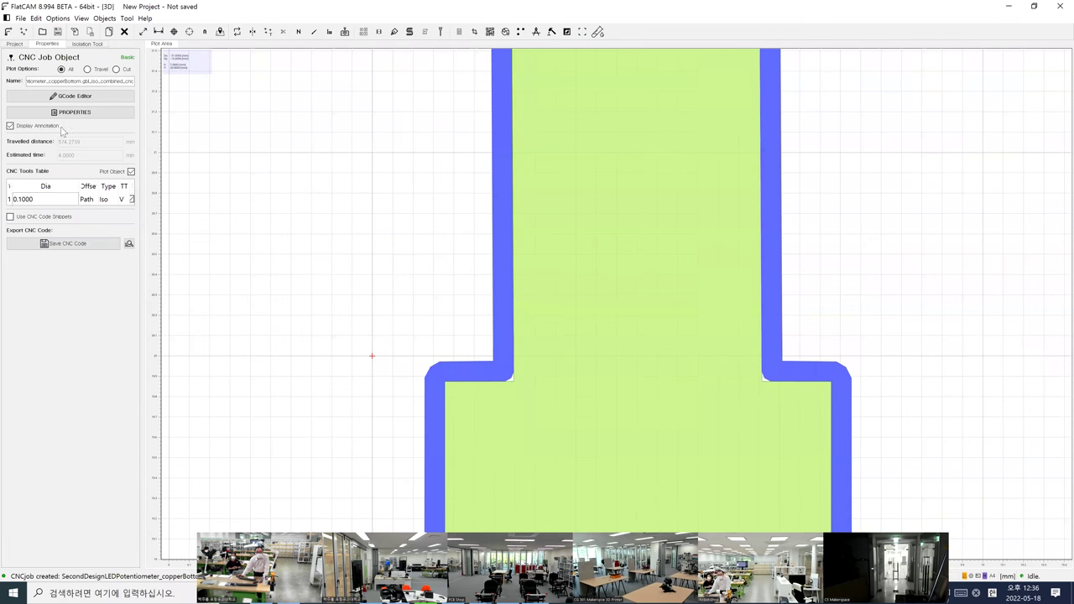
{"action": "left_click", "coordinate": [19, 44]}
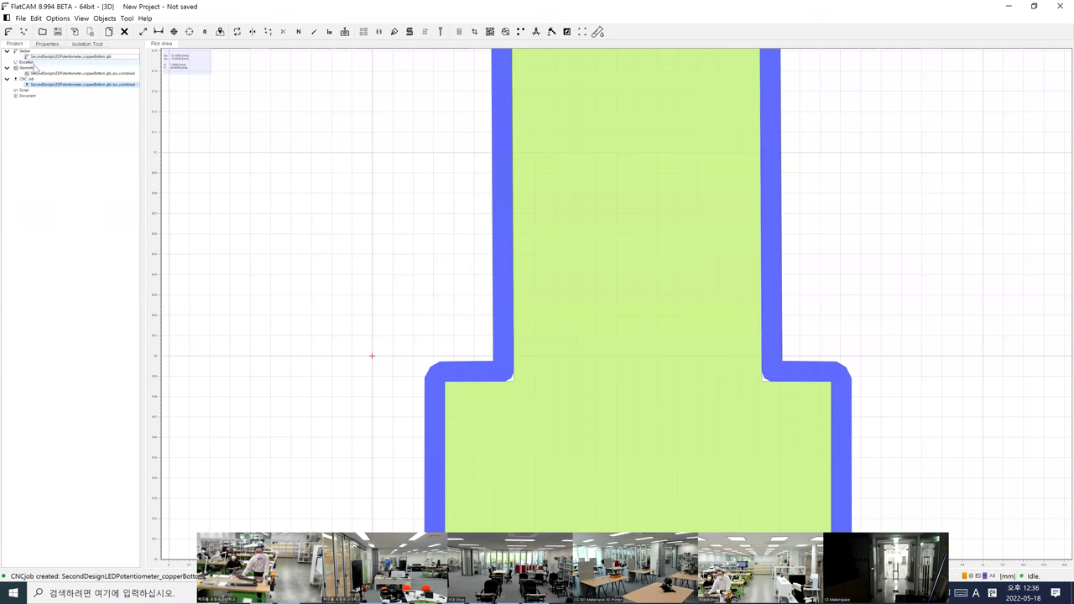
{"action": "left_click", "coordinate": [47, 74]}
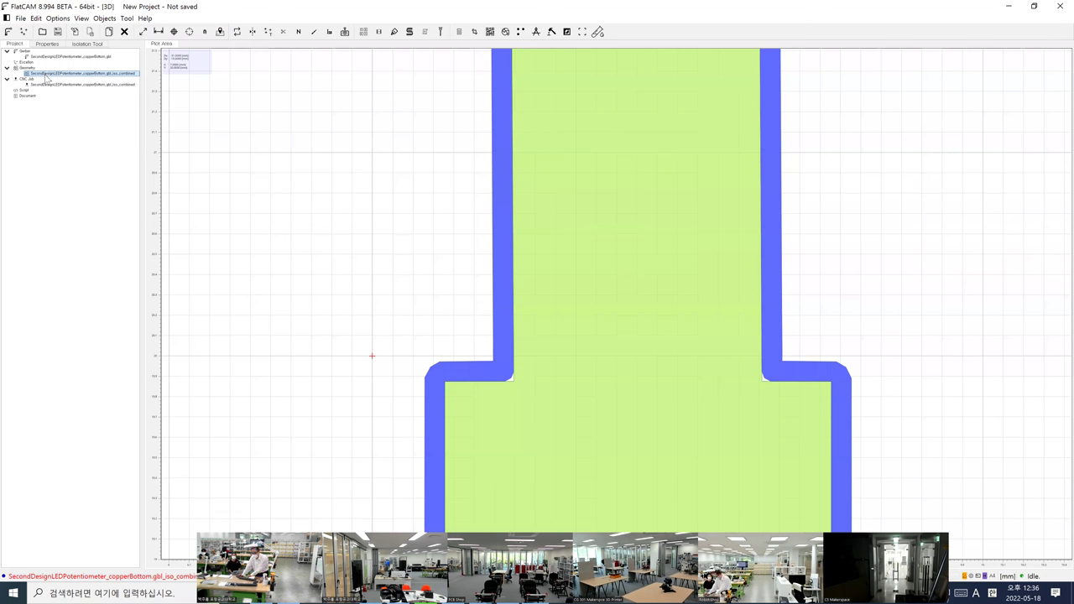
{"action": "key", "text": "Delete"}
{"action": "left_click", "coordinate": [521, 313]}
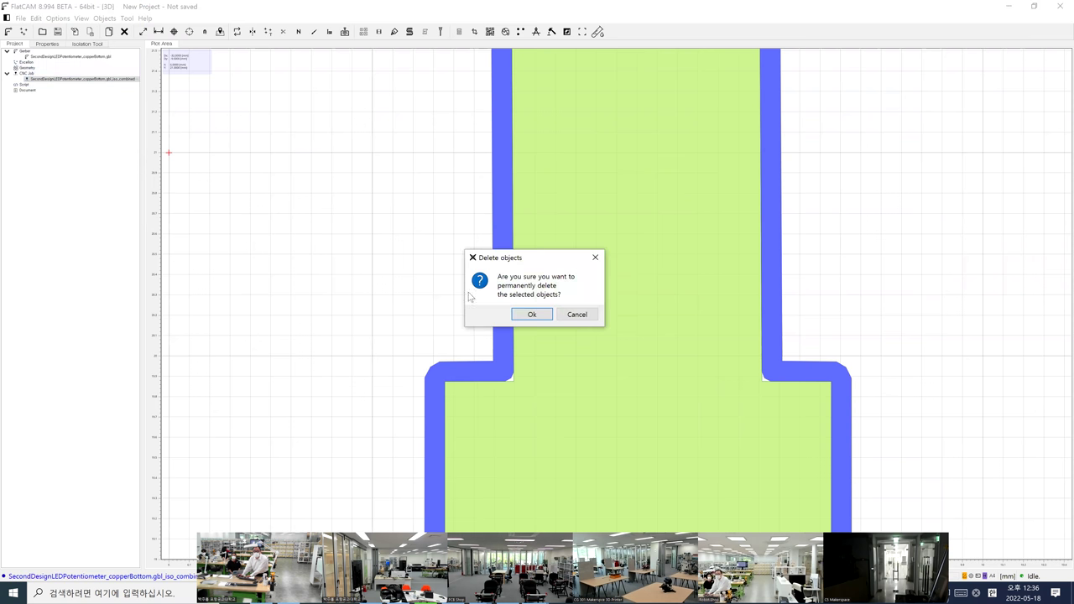
{"action": "left_click", "coordinate": [531, 314]}
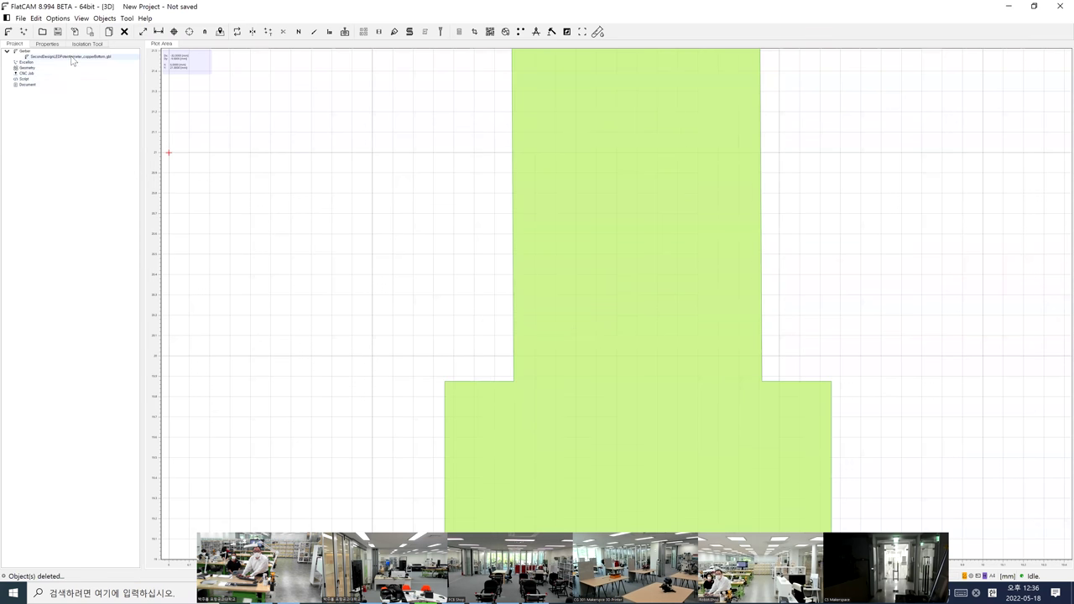
{"action": "double_click", "coordinate": [71, 56]}
{"action": "left_click", "coordinate": [69, 154]}
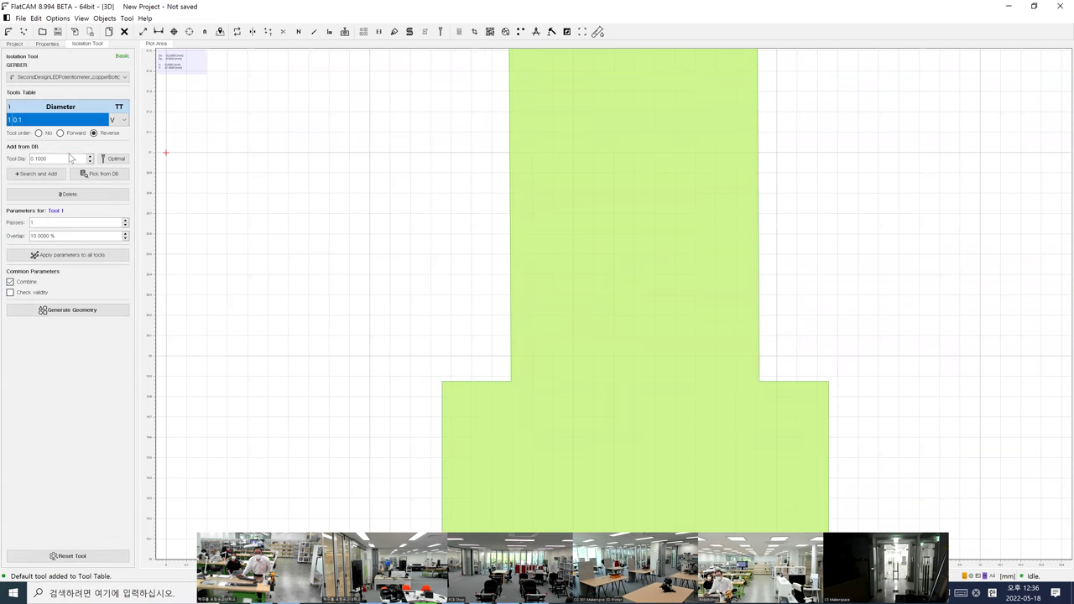
Set tool 1's diameter and generate a fresh iso_combined isolation geometry
{"action": "double_click", "coordinate": [75, 122]}
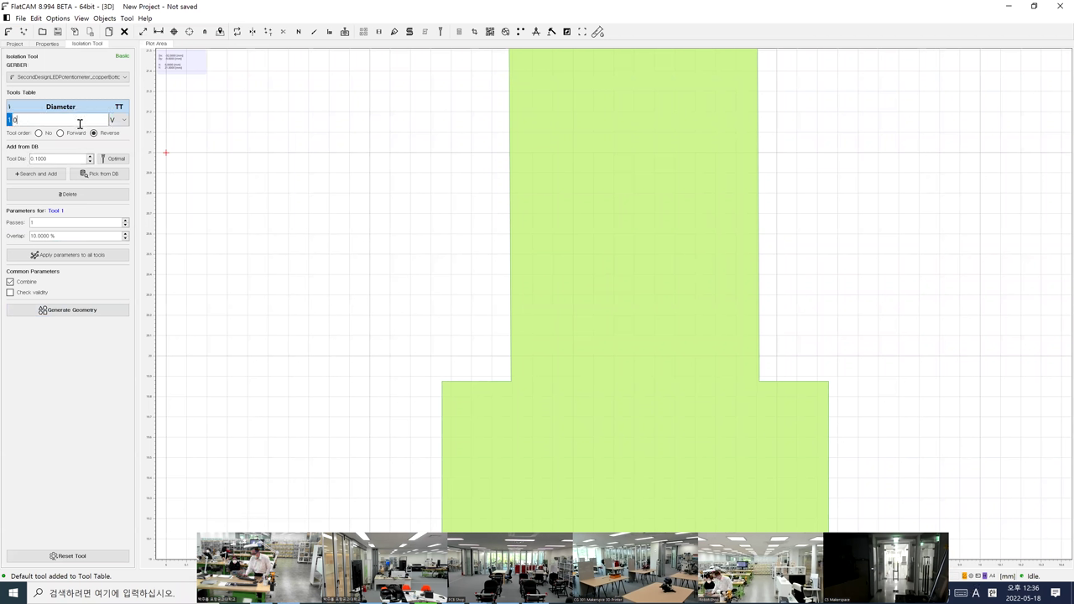
{"action": "key", "text": "Return"}
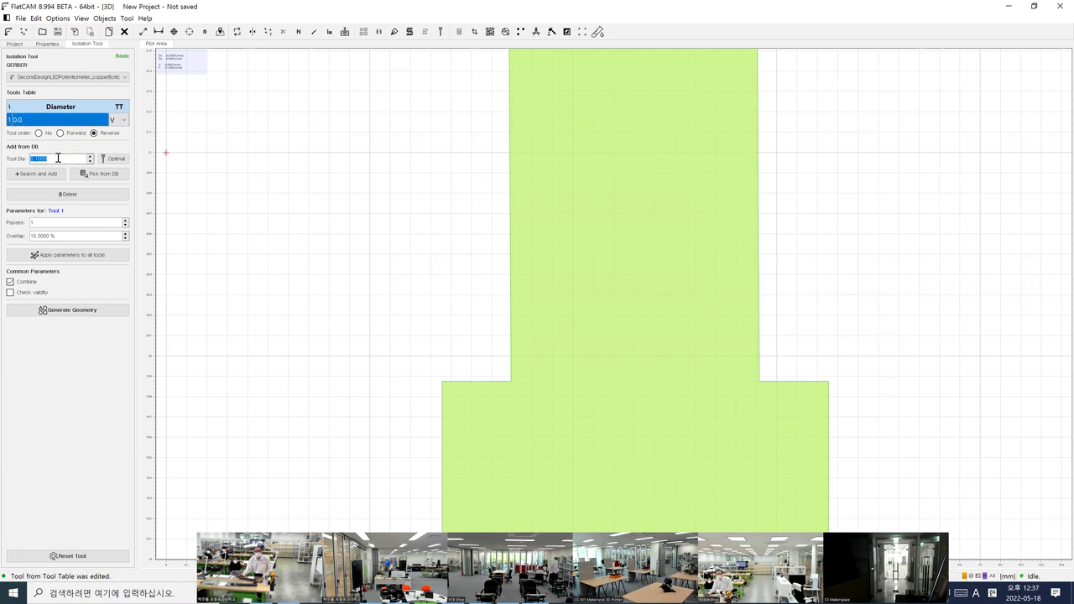
{"action": "left_click", "coordinate": [57, 158]}
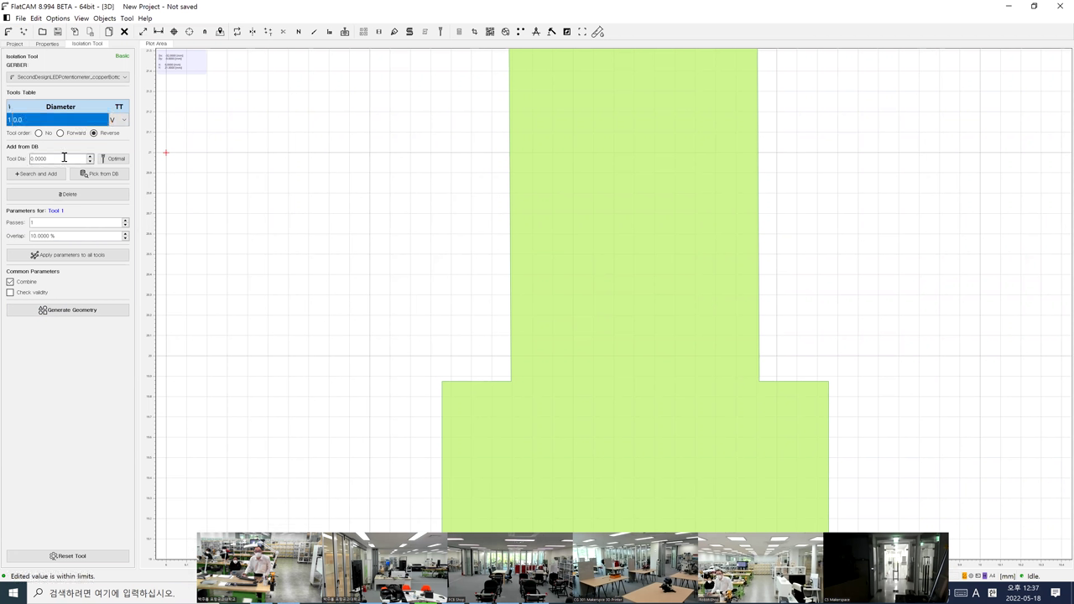
{"action": "left_click", "coordinate": [42, 310]}
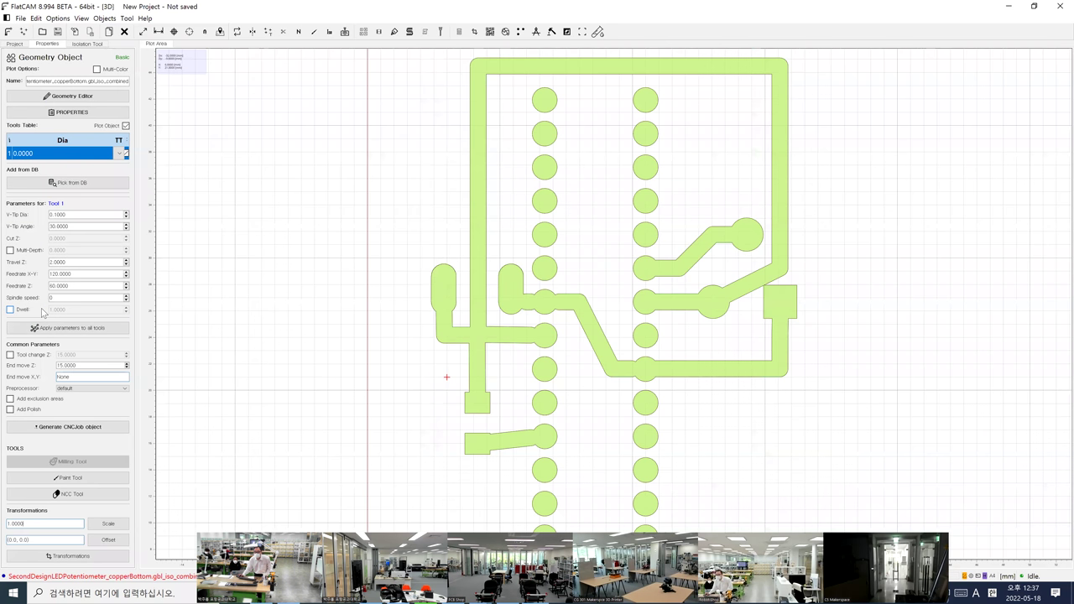
{"action": "scroll", "coordinate": [462, 354], "scroll_direction": "up", "scroll_amount": 7}
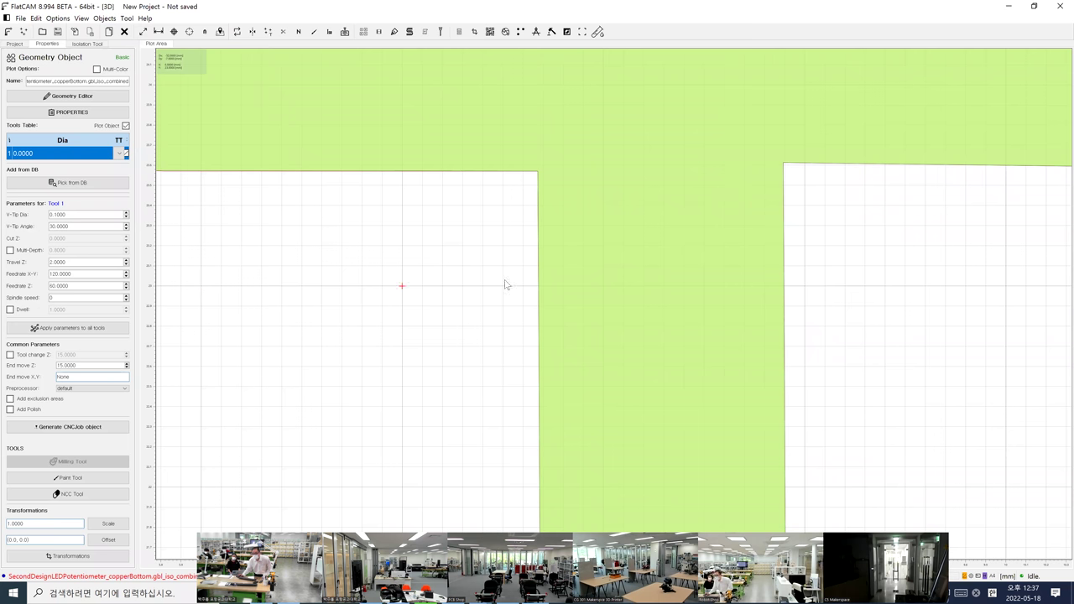
{"action": "scroll", "coordinate": [505, 285], "scroll_direction": "up", "scroll_amount": 2}
{"action": "scroll", "coordinate": [579, 311], "scroll_direction": "down", "scroll_amount": 2}
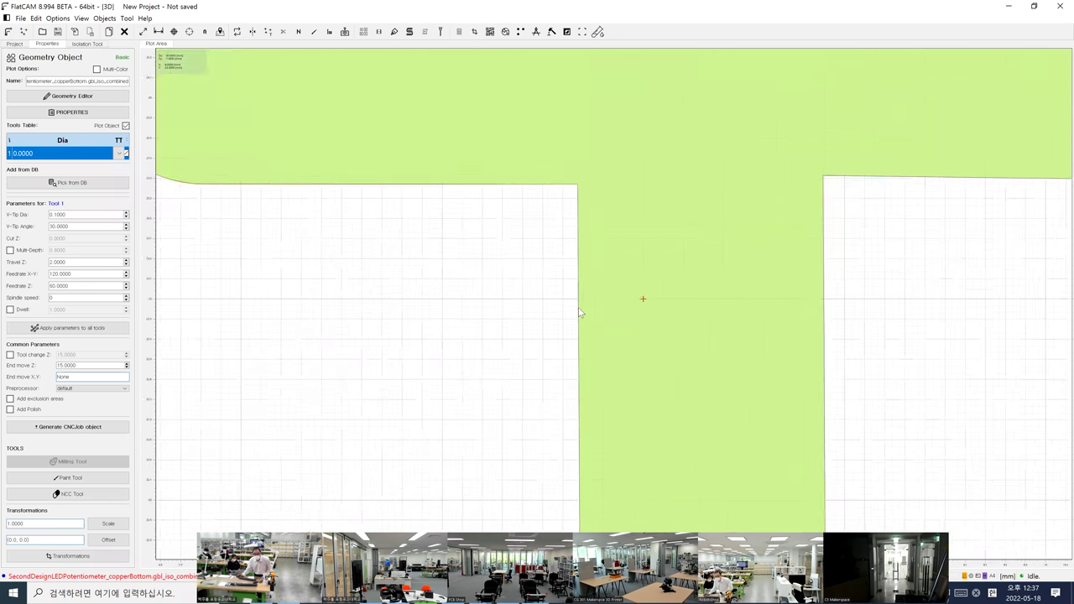
{"action": "scroll", "coordinate": [579, 311], "scroll_direction": "down", "scroll_amount": 5}
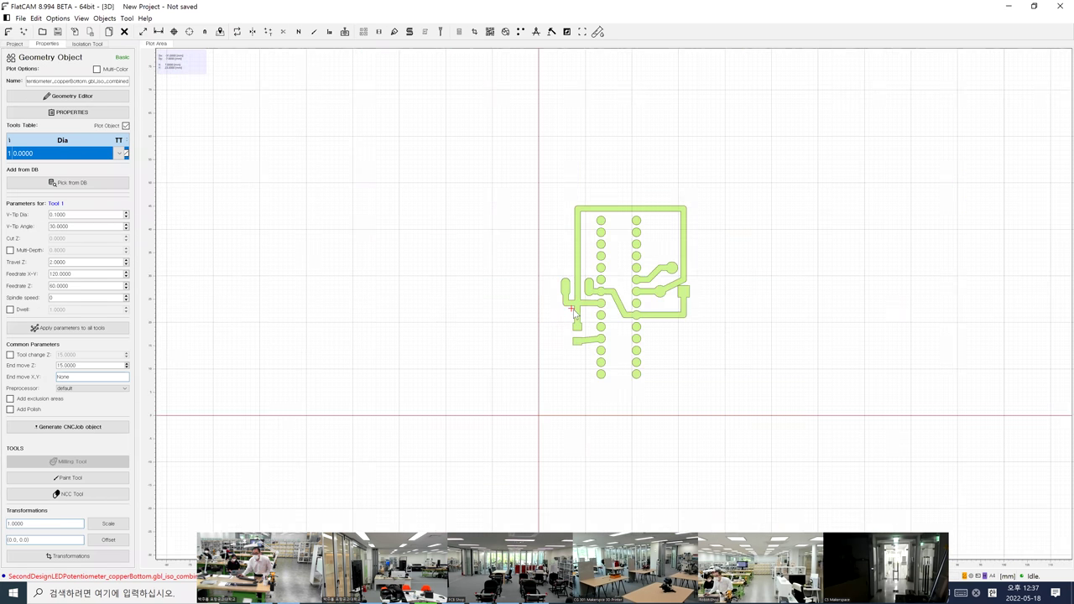
{"action": "scroll", "coordinate": [575, 311], "scroll_direction": "up", "scroll_amount": 5}
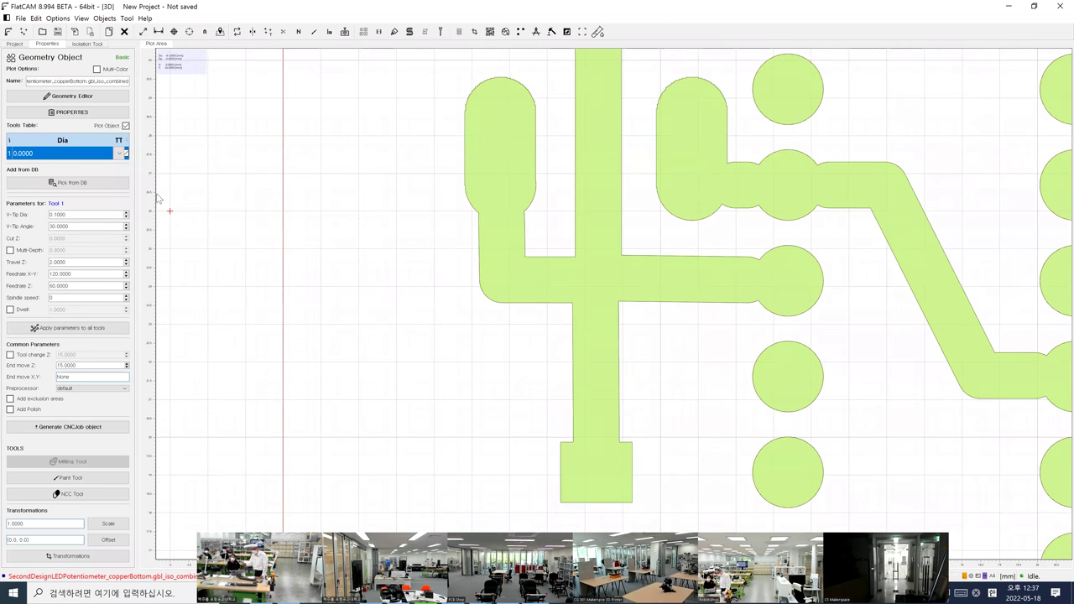
Generate a CNC job from the iso_combined geometry's properties
{"action": "left_click", "coordinate": [10, 44]}
{"action": "double_click", "coordinate": [38, 74]}
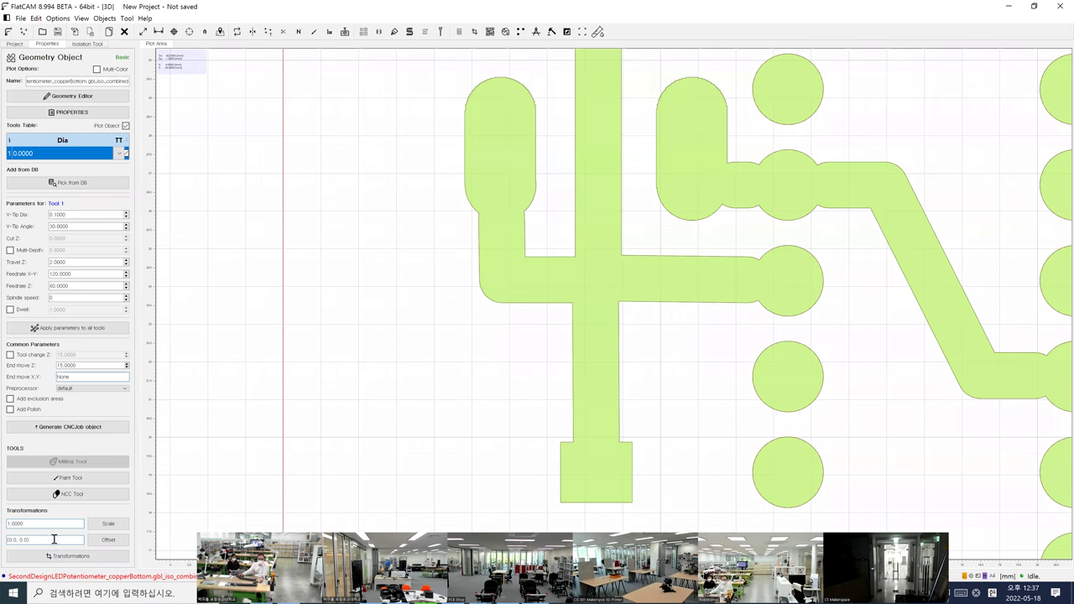
{"action": "left_click", "coordinate": [73, 429]}
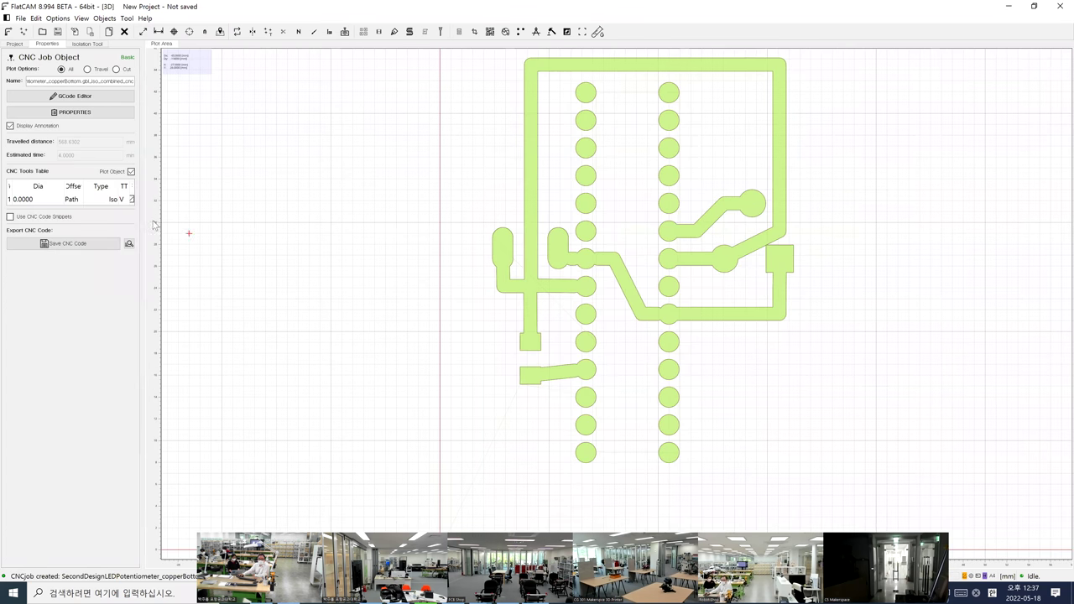
Save the CNC code, then bring up the Open Gerber dialog on the pcb folder
{"action": "left_click", "coordinate": [67, 244]}
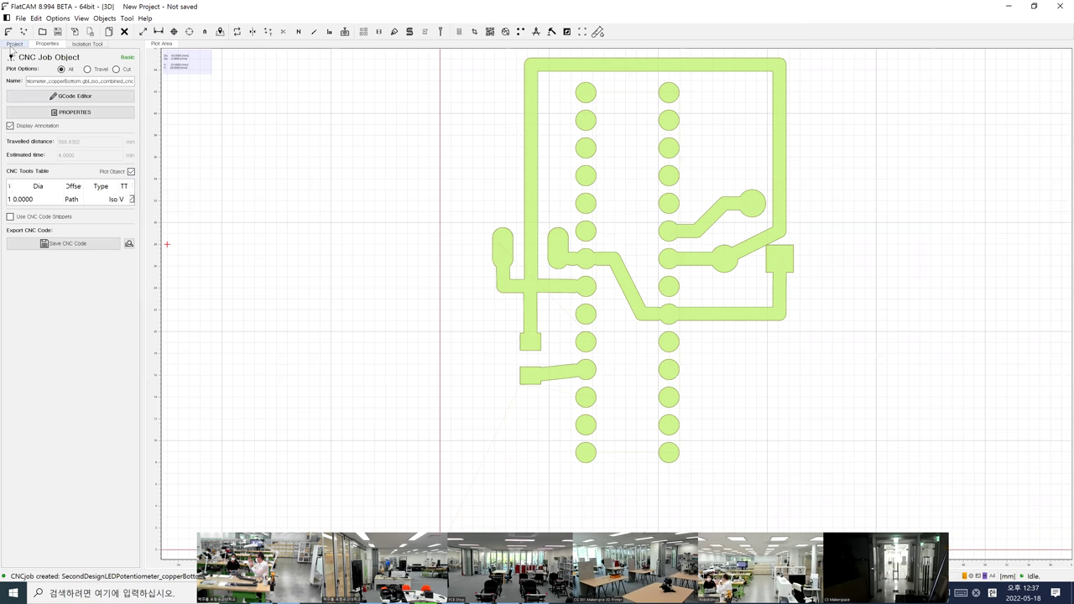
{"action": "left_click", "coordinate": [9, 31]}
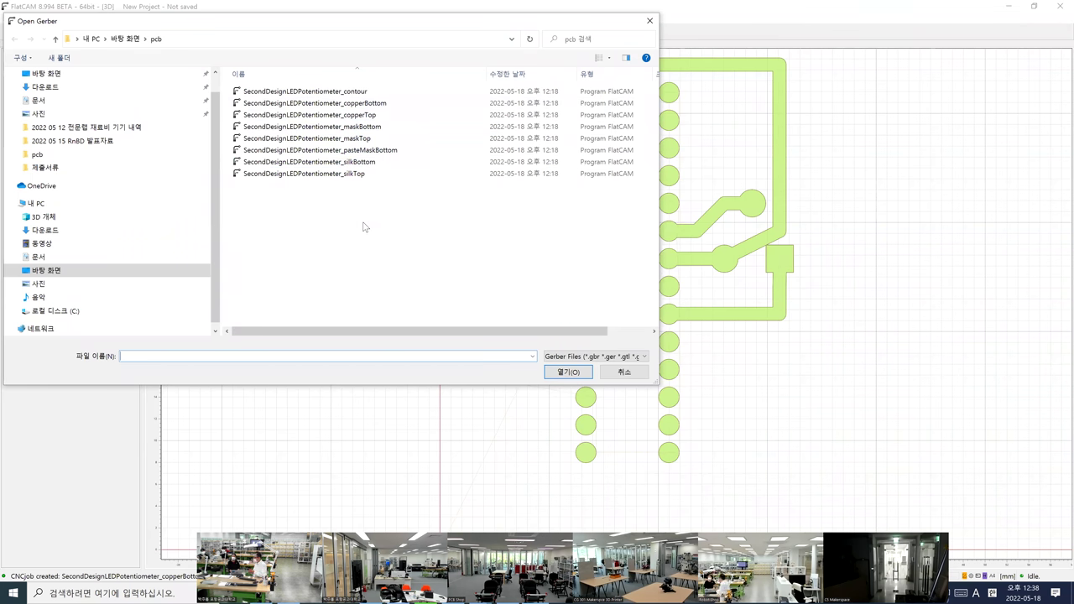
Cancel the Open Gerber dialog, dismissing it again when it reappears
{"action": "left_click", "coordinate": [613, 372]}
{"action": "key", "text": "ctrl+g"}
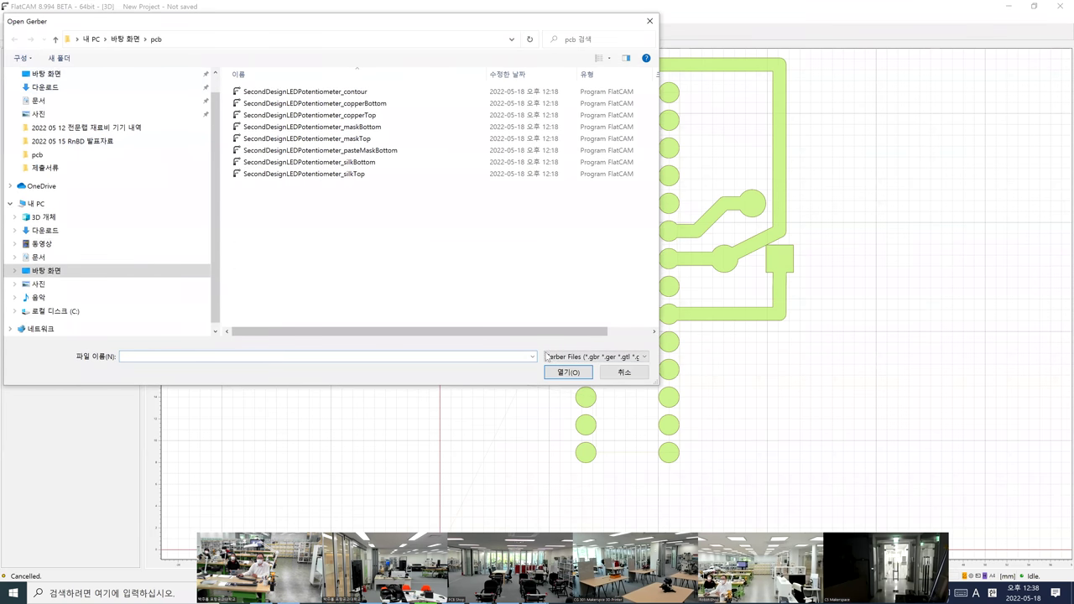
{"action": "left_click", "coordinate": [625, 372]}
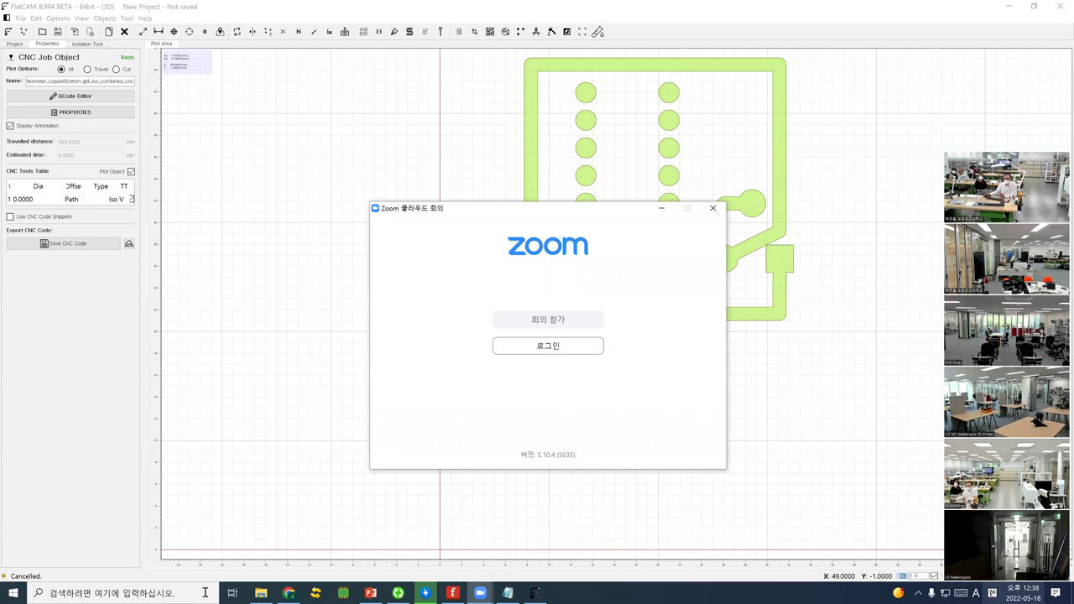
Check the SecondDesignLEDPotentiometer_drill file in the pcb folder, then return to FlatCAM
{"action": "left_click", "coordinate": [261, 592]}
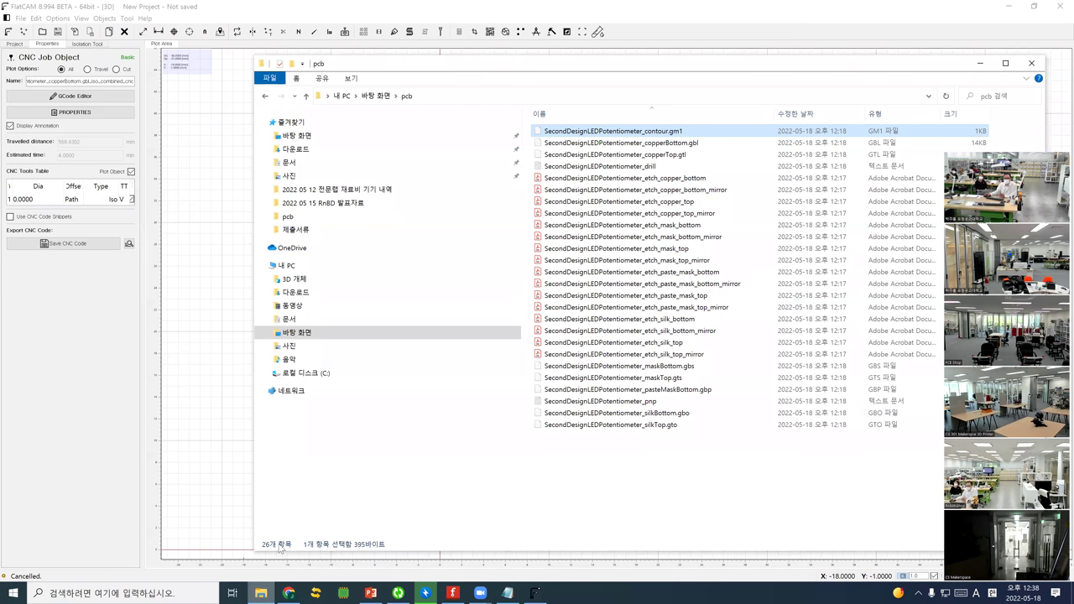
{"action": "left_click", "coordinate": [669, 167]}
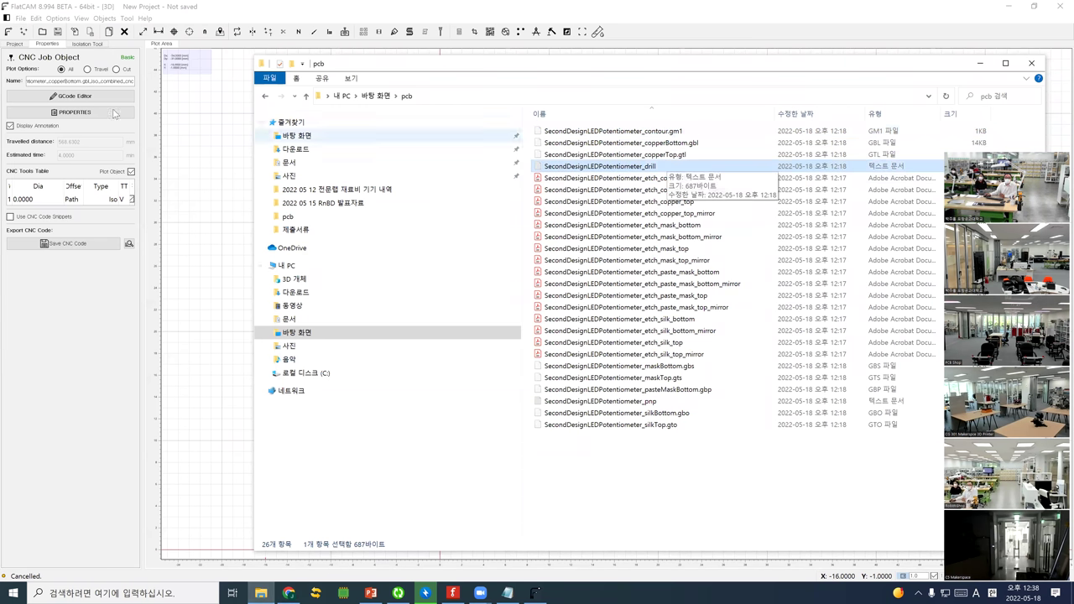
{"action": "left_click", "coordinate": [13, 45]}
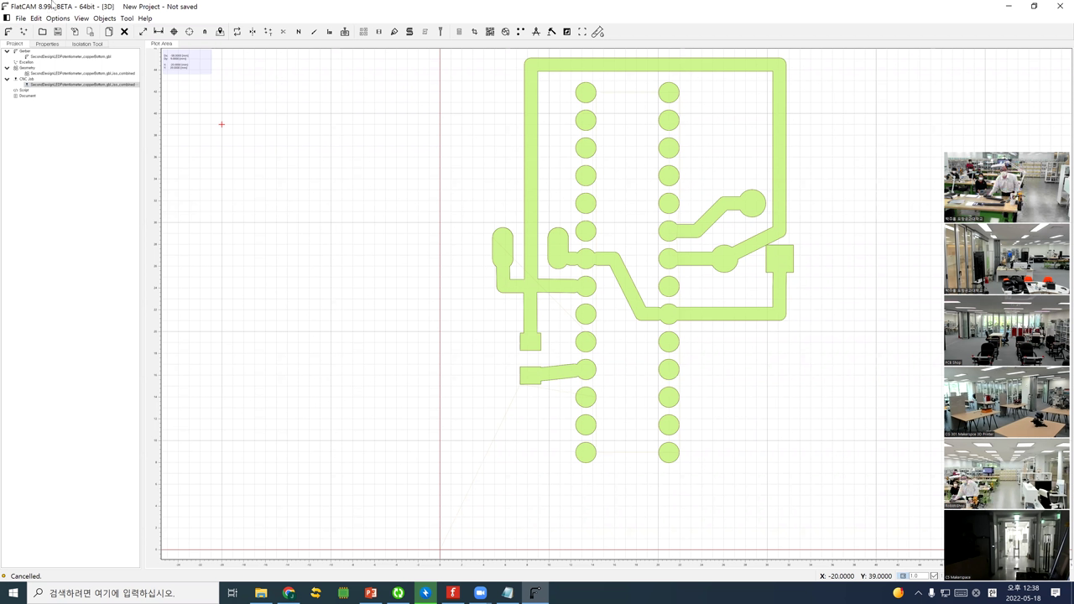
Collapse the Geometry group and open the Gerber dialog with All Files (*.*) shown
{"action": "left_click", "coordinate": [27, 68]}
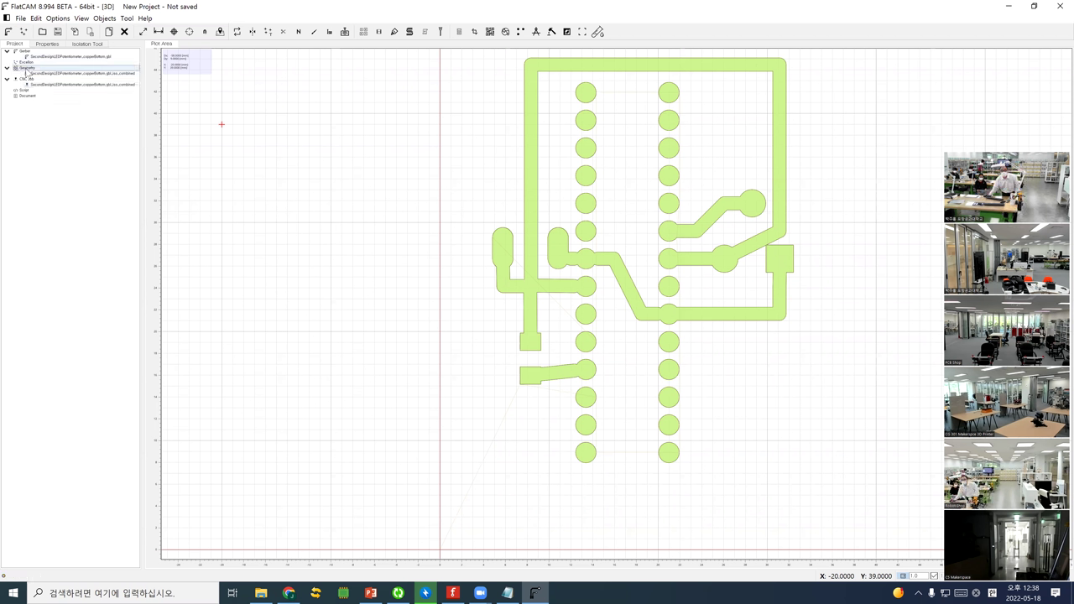
{"action": "double_click", "coordinate": [26, 70]}
{"action": "left_click", "coordinate": [10, 32]}
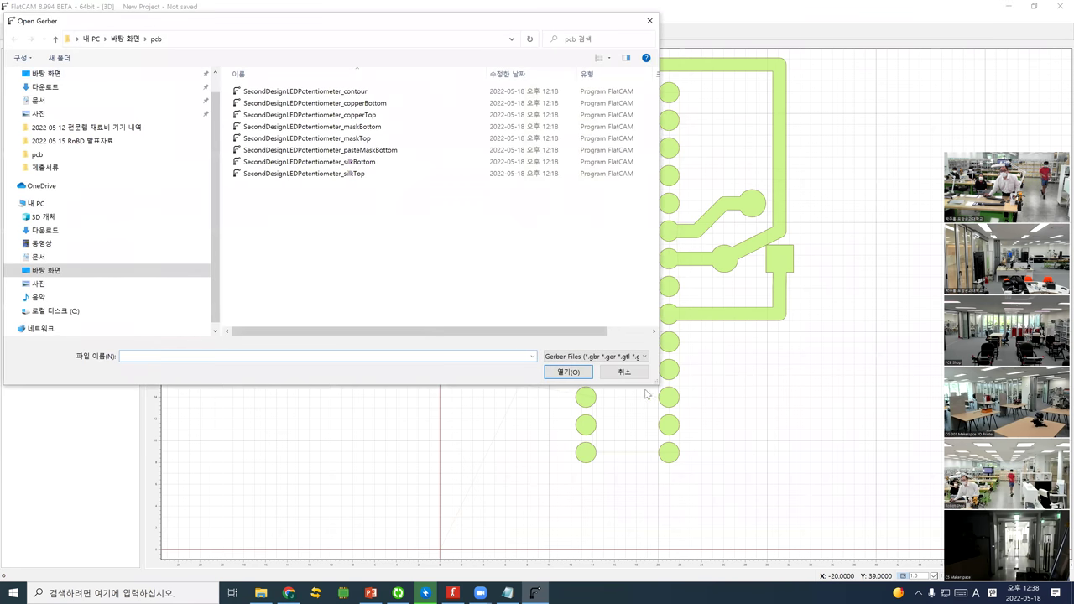
{"action": "left_click", "coordinate": [597, 359]}
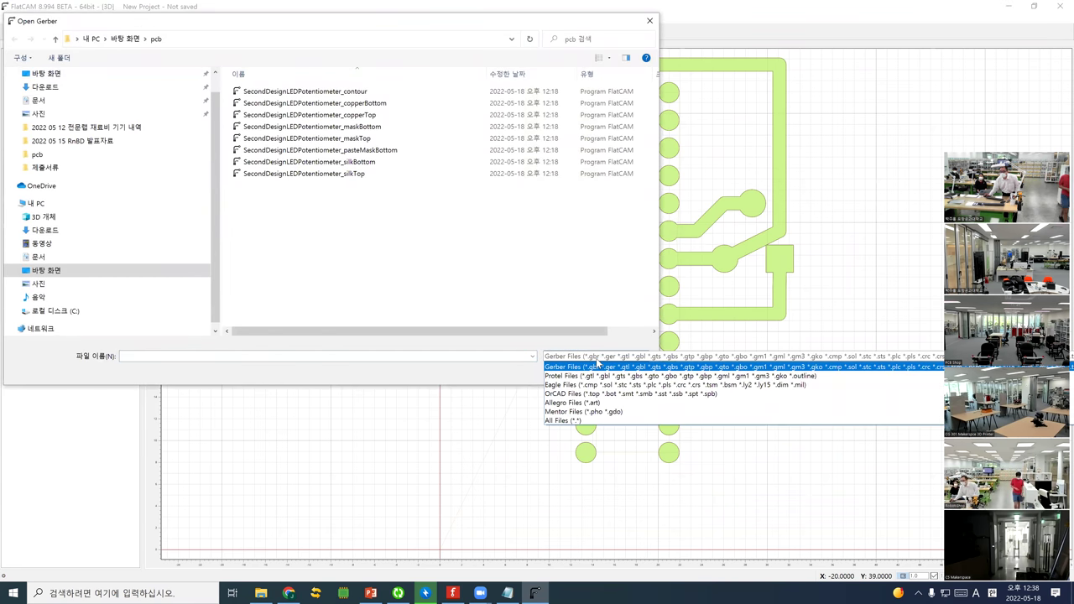
{"action": "left_click", "coordinate": [586, 420]}
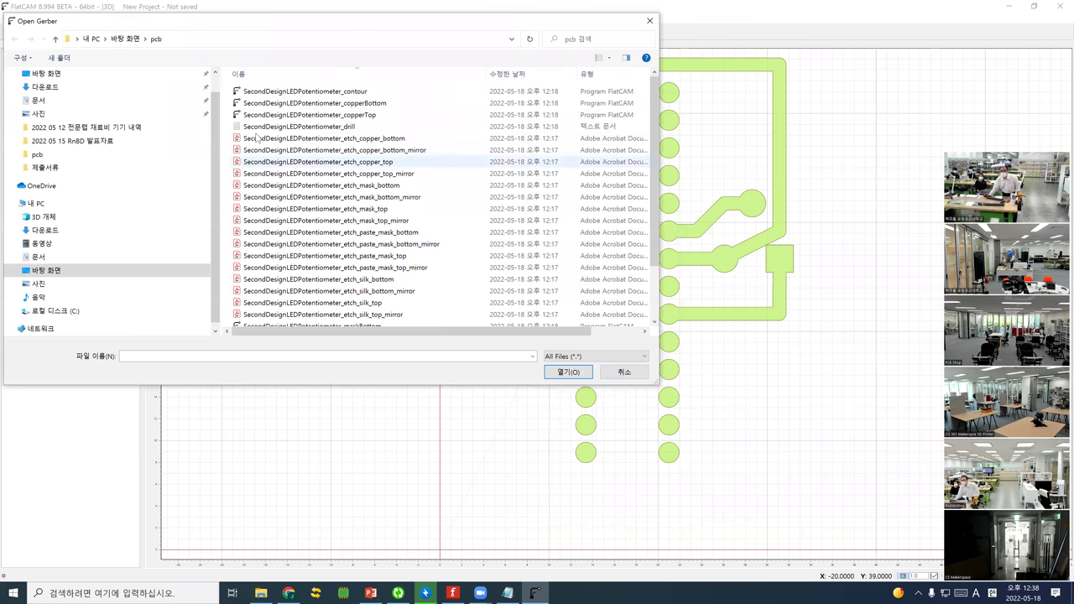
Try loading the drill file as a Gerber, then cancel the reopened dialog
{"action": "left_click", "coordinate": [387, 128]}
{"action": "left_click", "coordinate": [553, 375]}
{"action": "key", "text": "ctrl+g"}
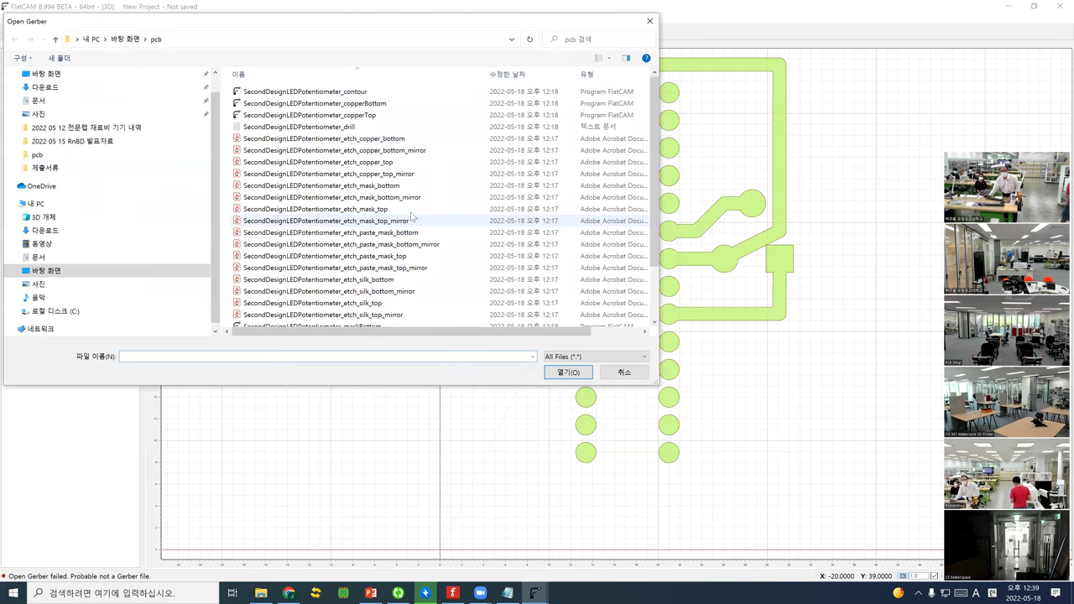
{"action": "key", "text": "Escape"}
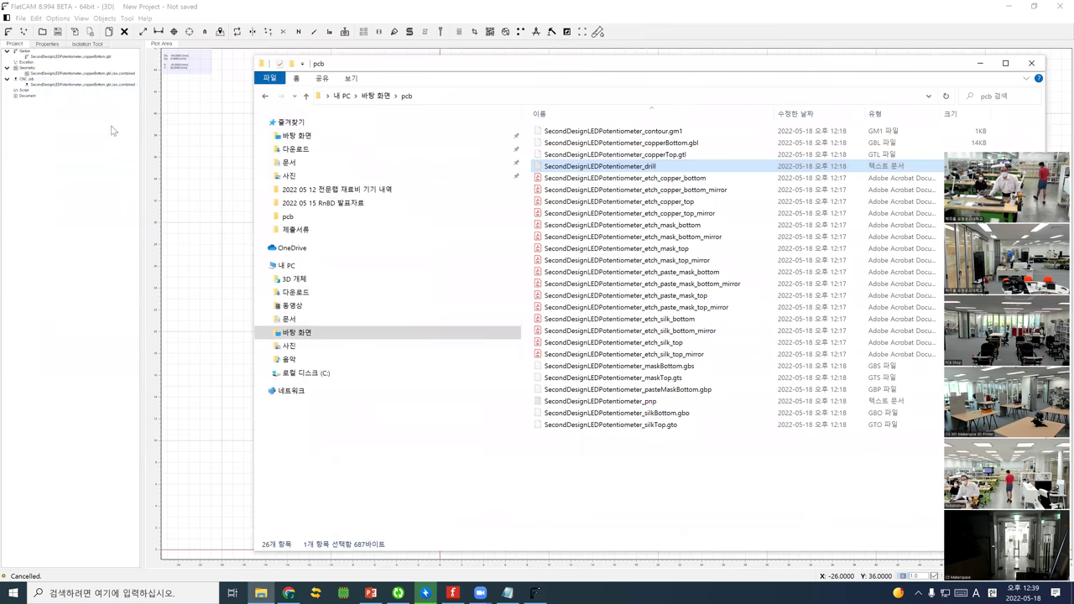
Inspect the Excellon group's options and the File menu's import commands without importing
{"action": "left_click", "coordinate": [47, 73]}
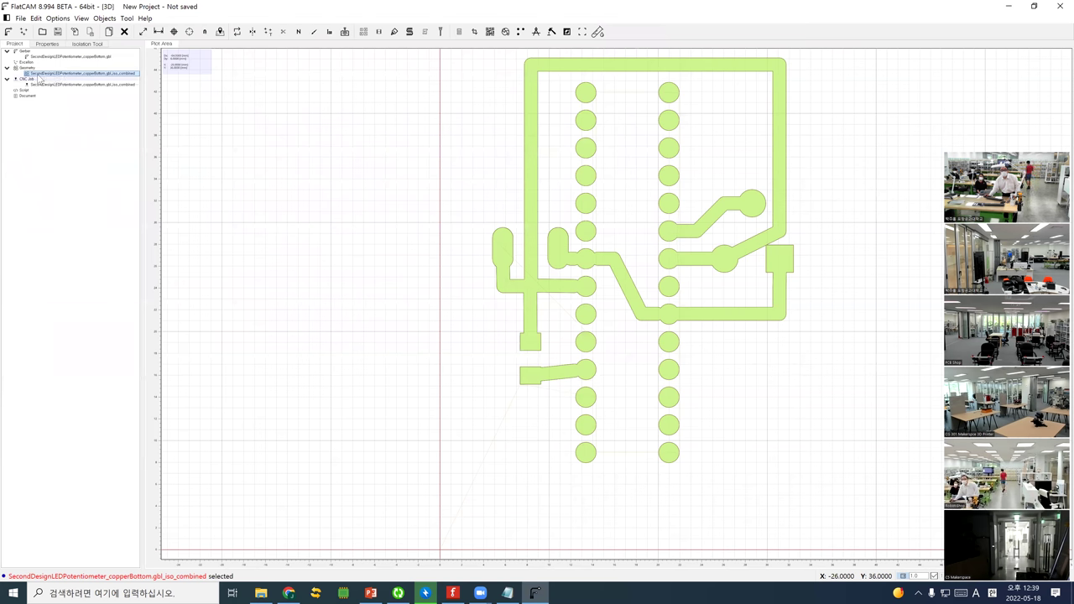
{"action": "left_click", "coordinate": [28, 63]}
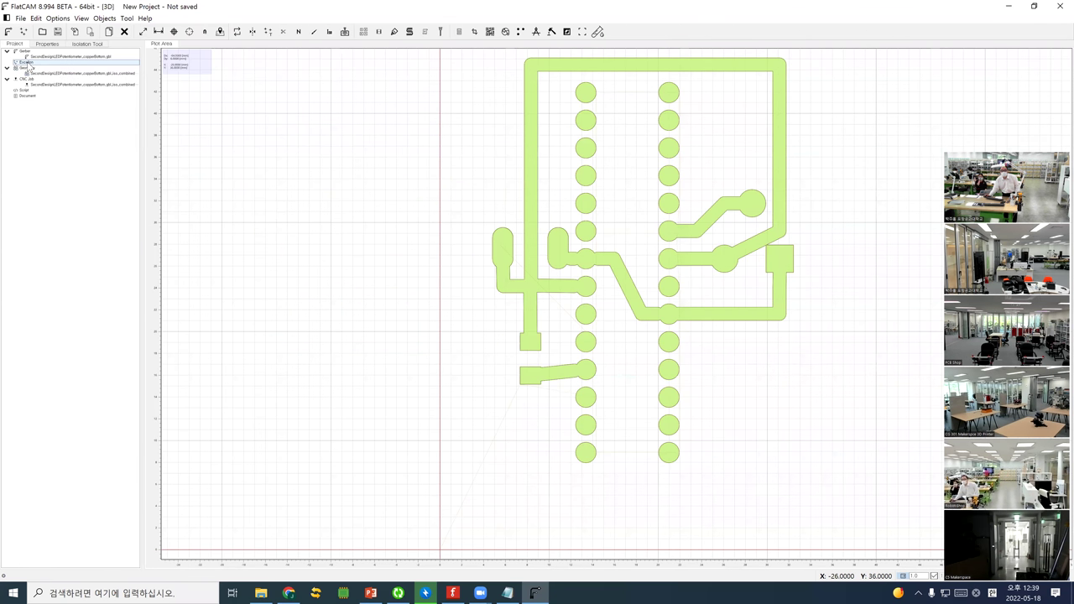
{"action": "right_click", "coordinate": [30, 64]}
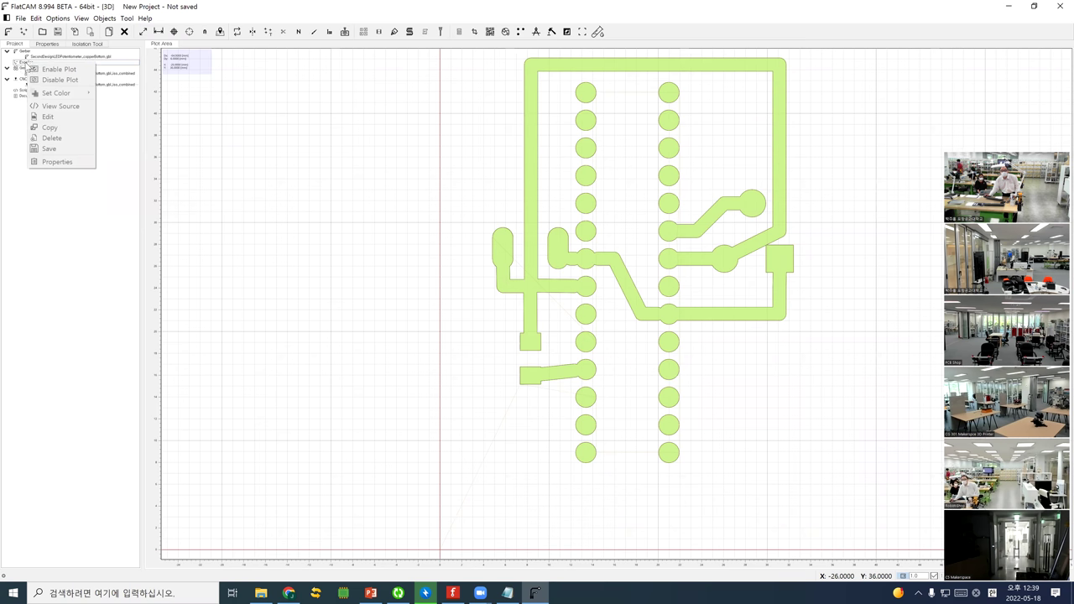
{"action": "left_click", "coordinate": [20, 17]}
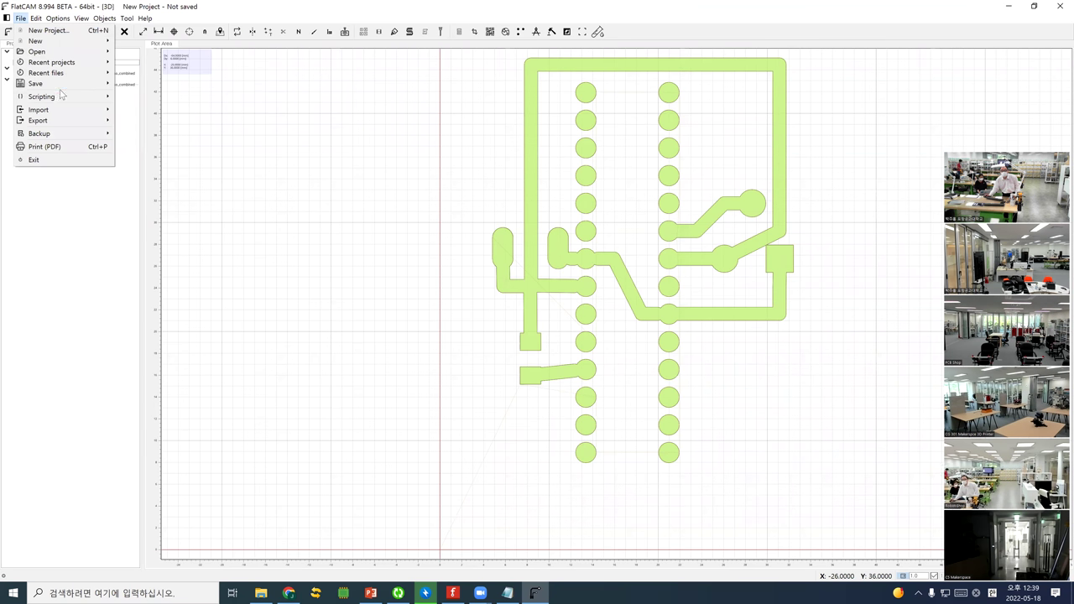
{"action": "mouse_move", "coordinate": [72, 114]}
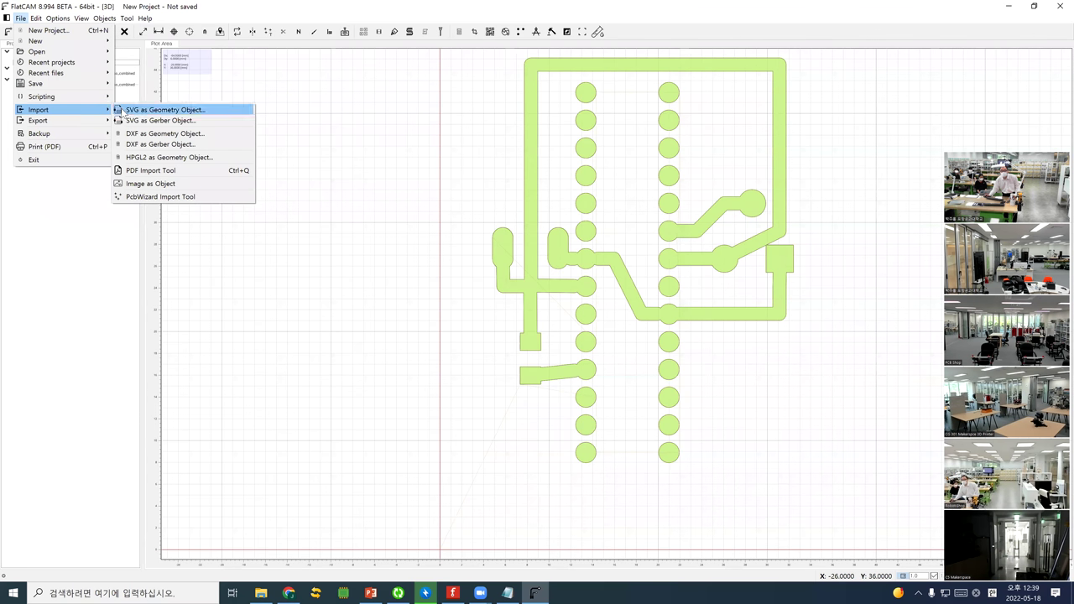
{"action": "left_click", "coordinate": [69, 216]}
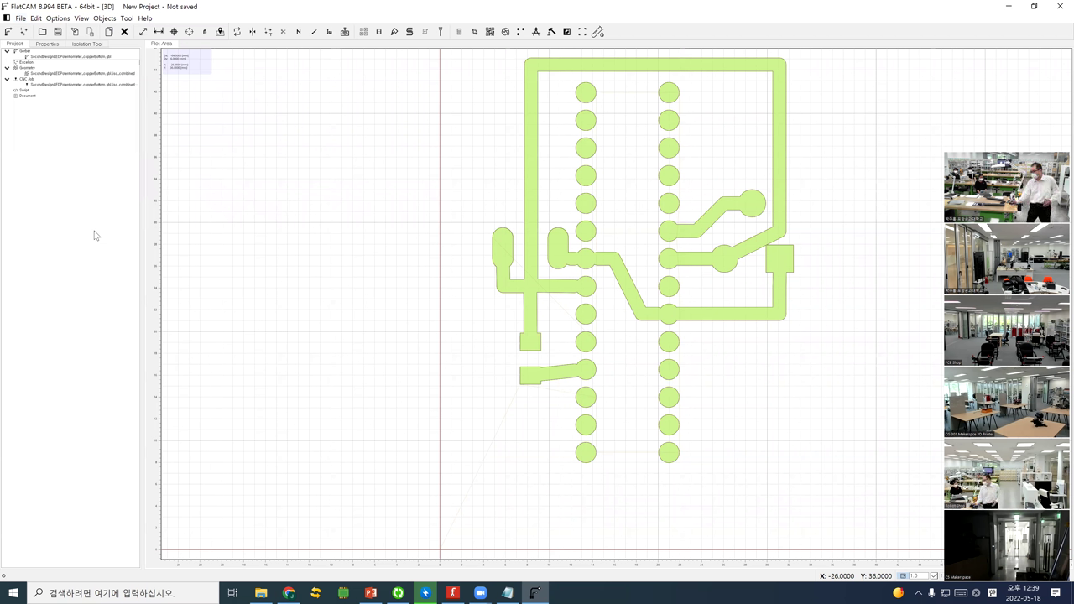
Check the Geometry and Excellon group options, then bring up the Open Excellon dialog
{"action": "right_click", "coordinate": [35, 68]}
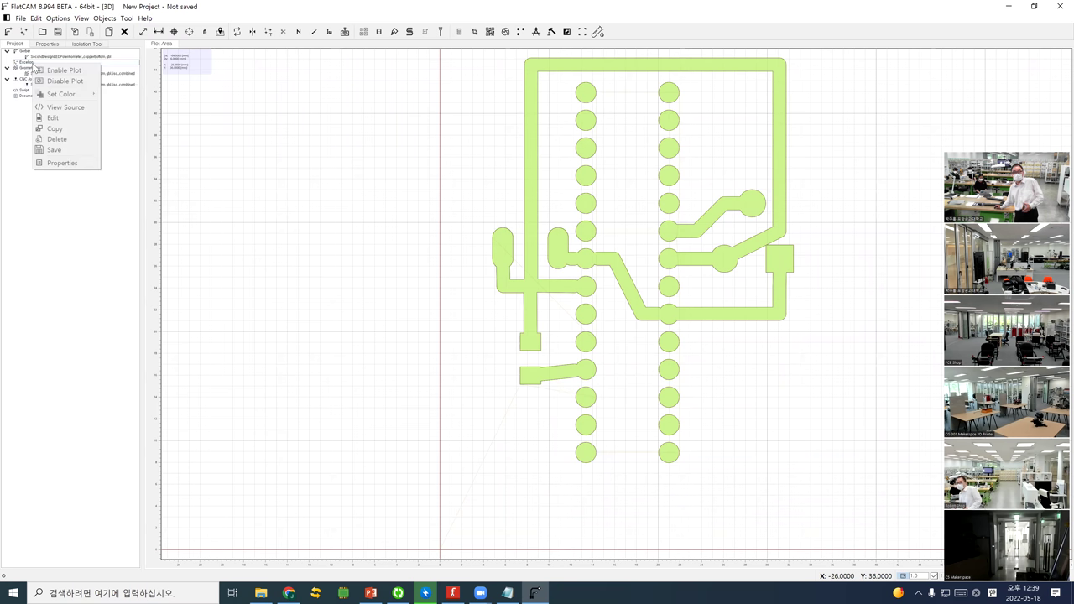
{"action": "left_click", "coordinate": [30, 68]}
{"action": "right_click", "coordinate": [30, 67]}
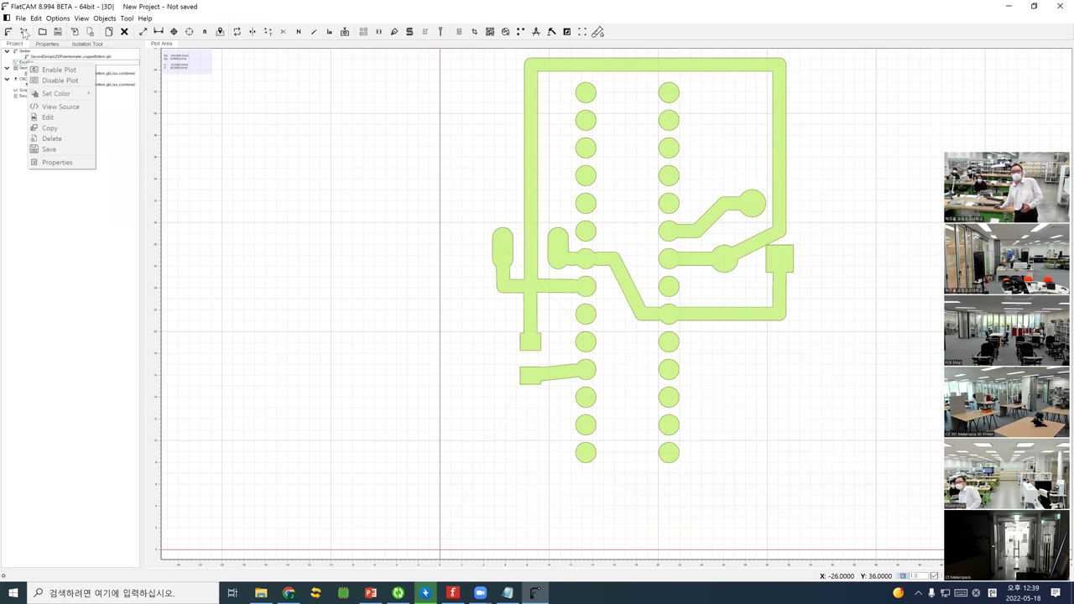
{"action": "left_click", "coordinate": [24, 32]}
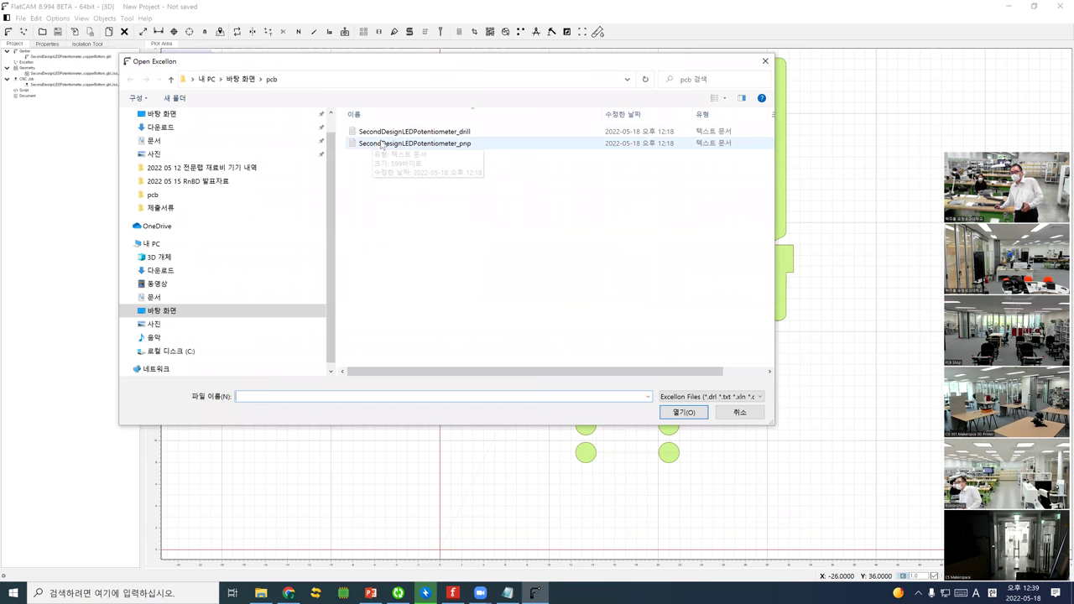
Load SecondDesignLEDPotentiometer_drill.txt as an Excellon object and select it in the Project tree
{"action": "left_click", "coordinate": [403, 133]}
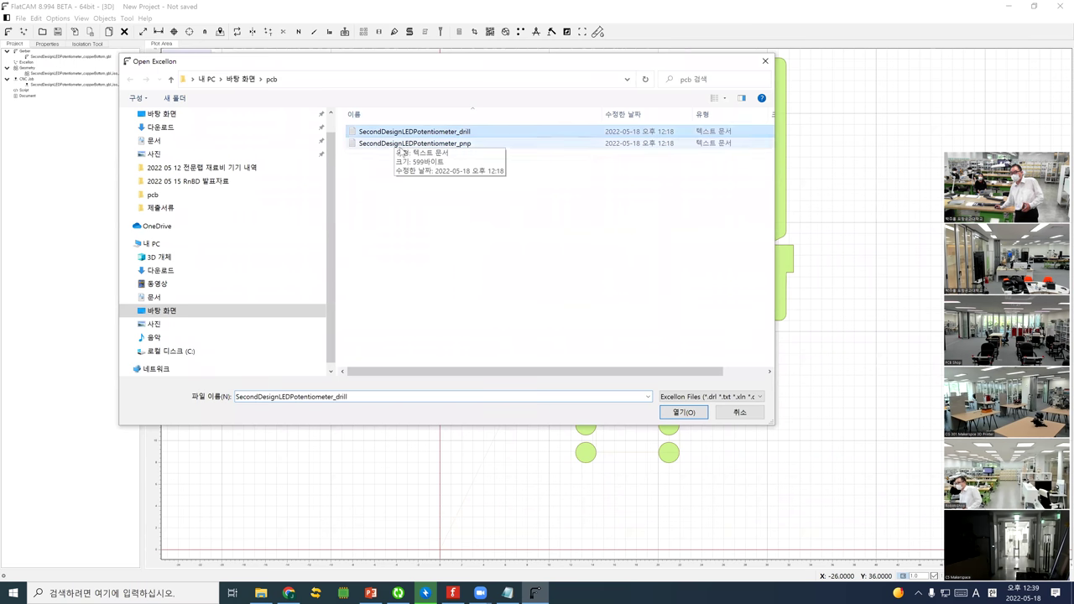
{"action": "left_click", "coordinate": [684, 412]}
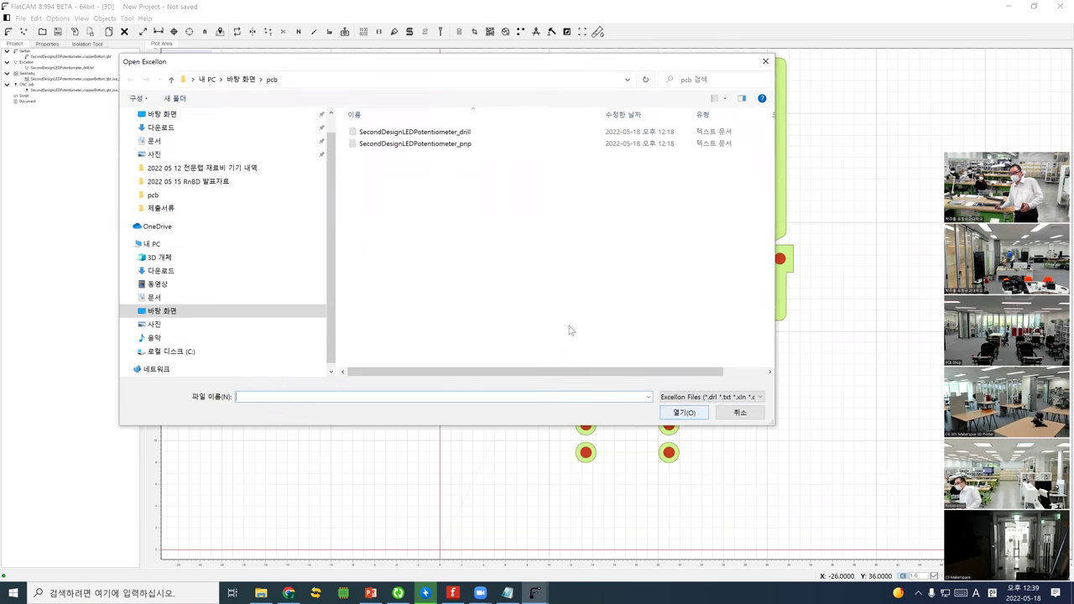
{"action": "left_click", "coordinate": [739, 412]}
{"action": "left_click", "coordinate": [164, 205]}
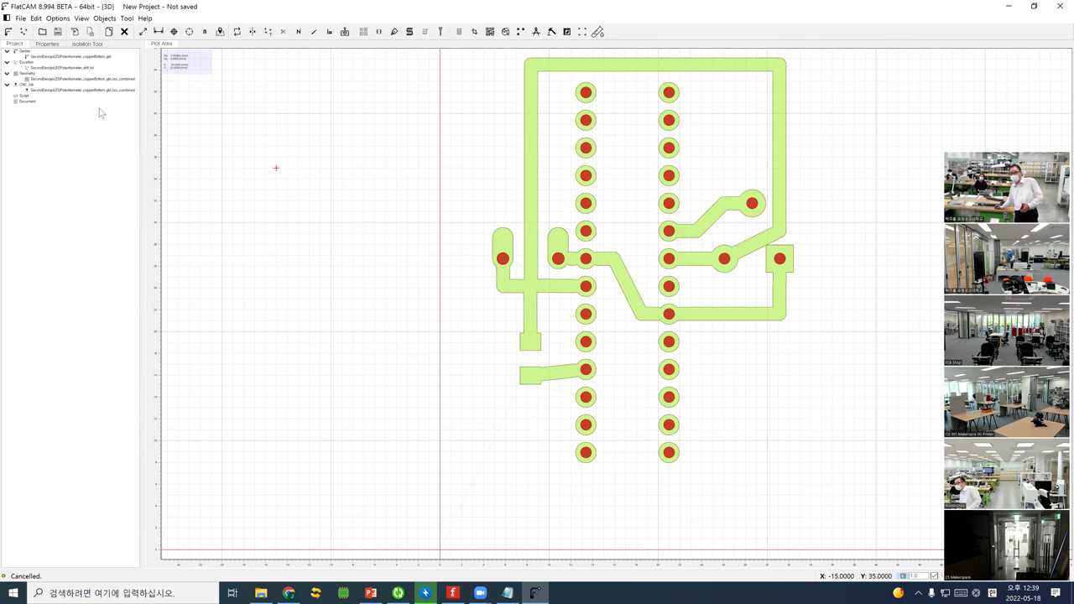
{"action": "left_click", "coordinate": [52, 68]}
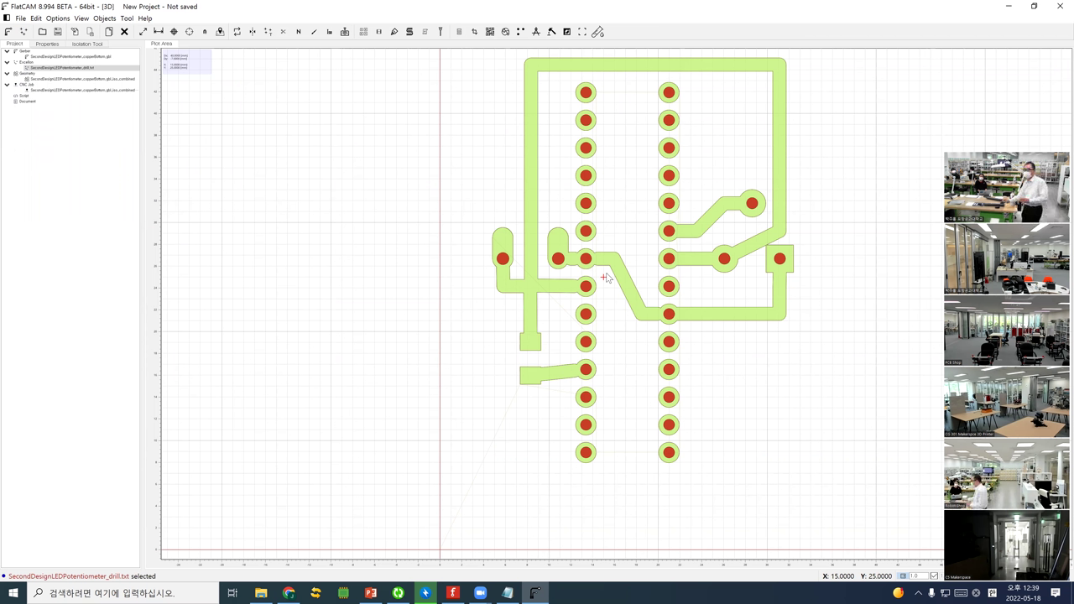
{"action": "double_click", "coordinate": [46, 67]}
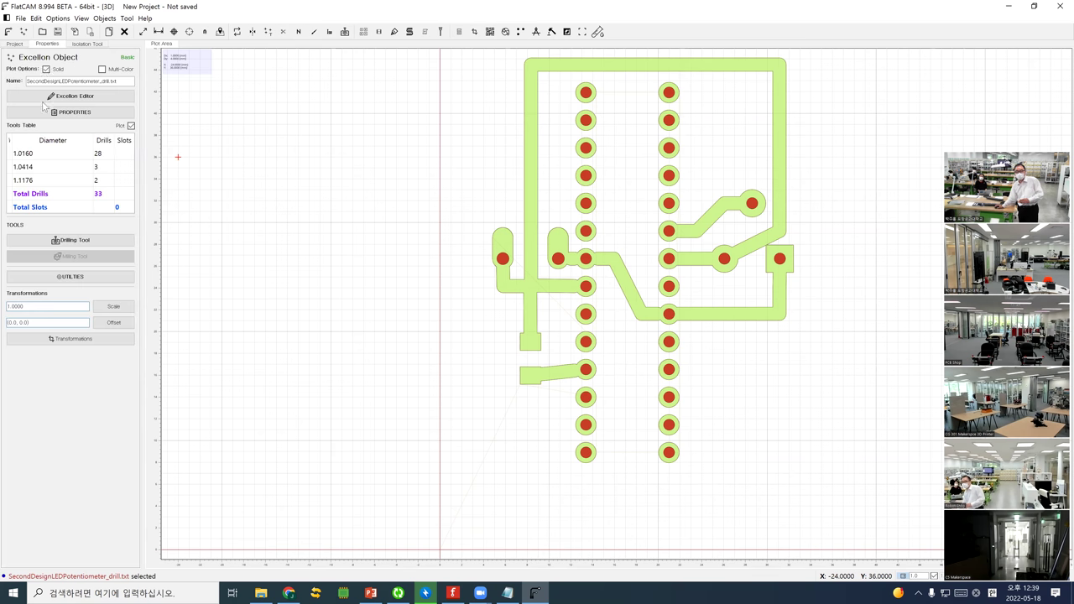
{"action": "left_click", "coordinate": [46, 154]}
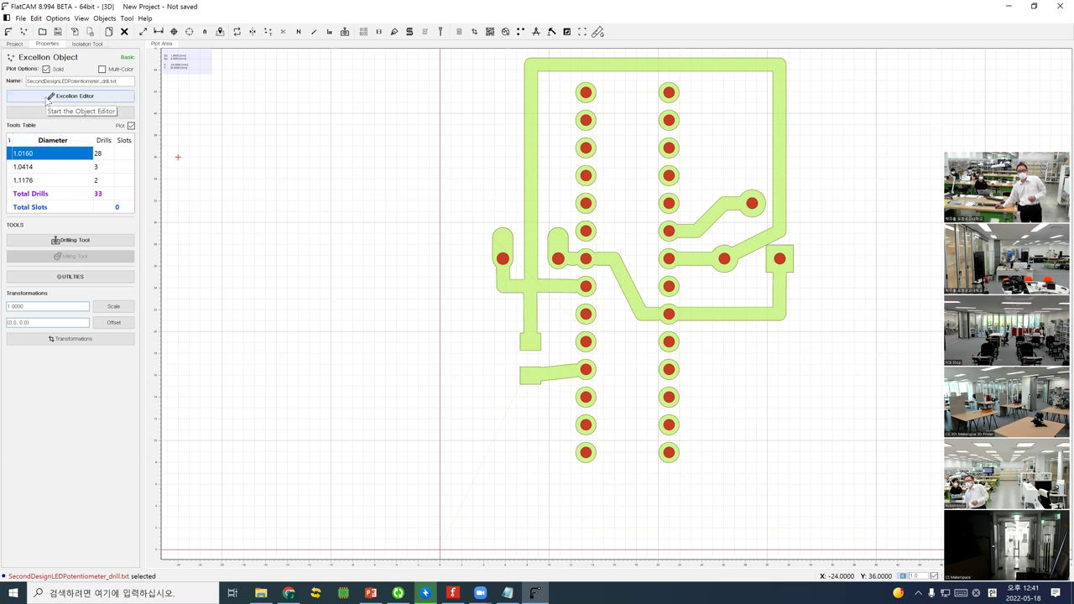
Generate a drilling CNC job using only the 1.0414 mm drill tool
{"action": "left_click", "coordinate": [71, 241]}
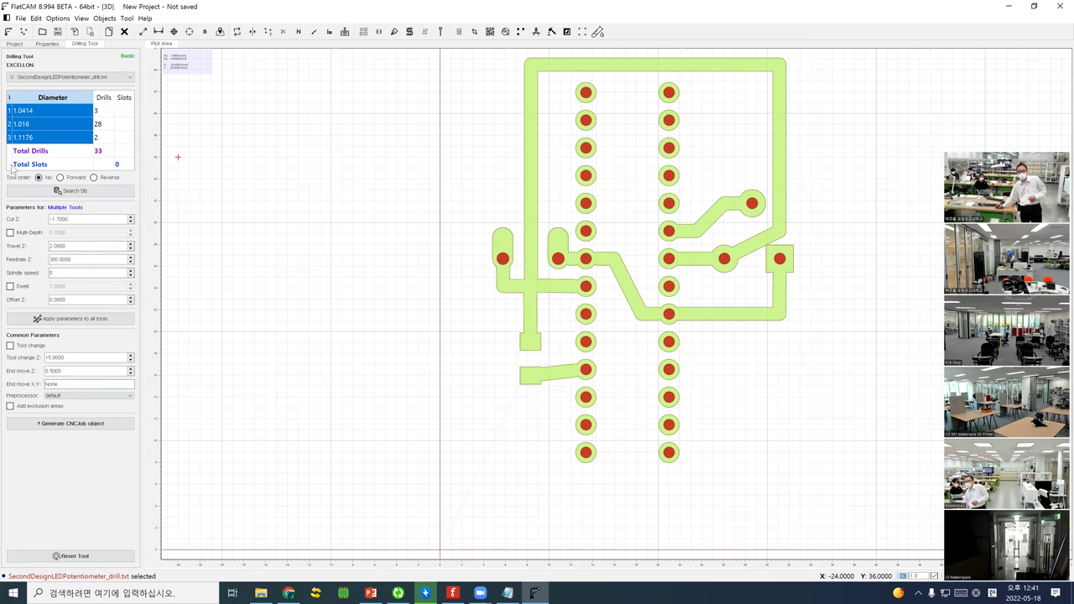
{"action": "left_click", "coordinate": [41, 112]}
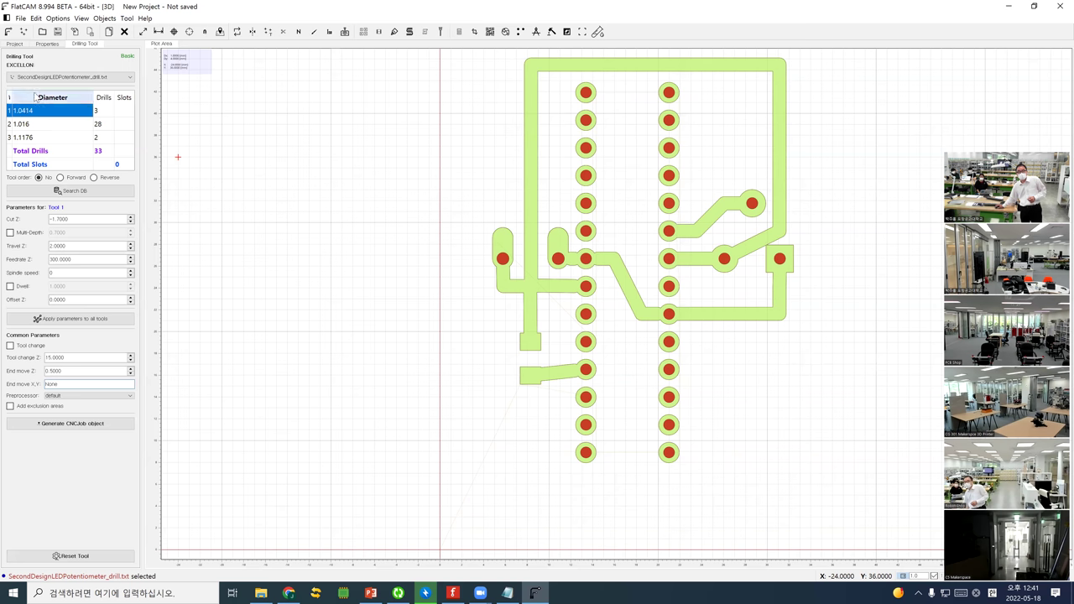
{"action": "left_click", "coordinate": [38, 47]}
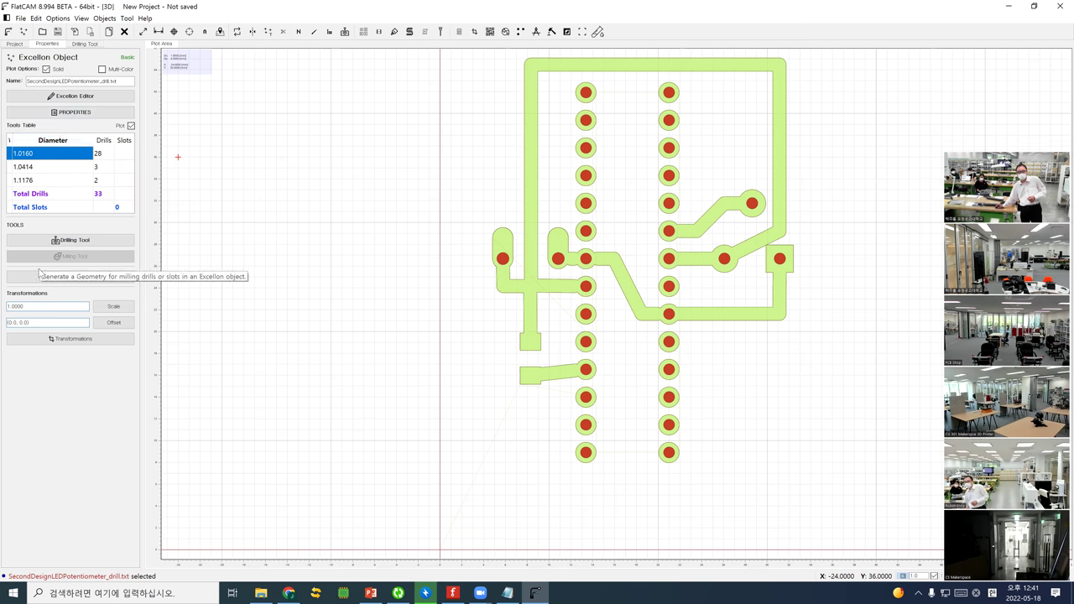
{"action": "left_click", "coordinate": [61, 240]}
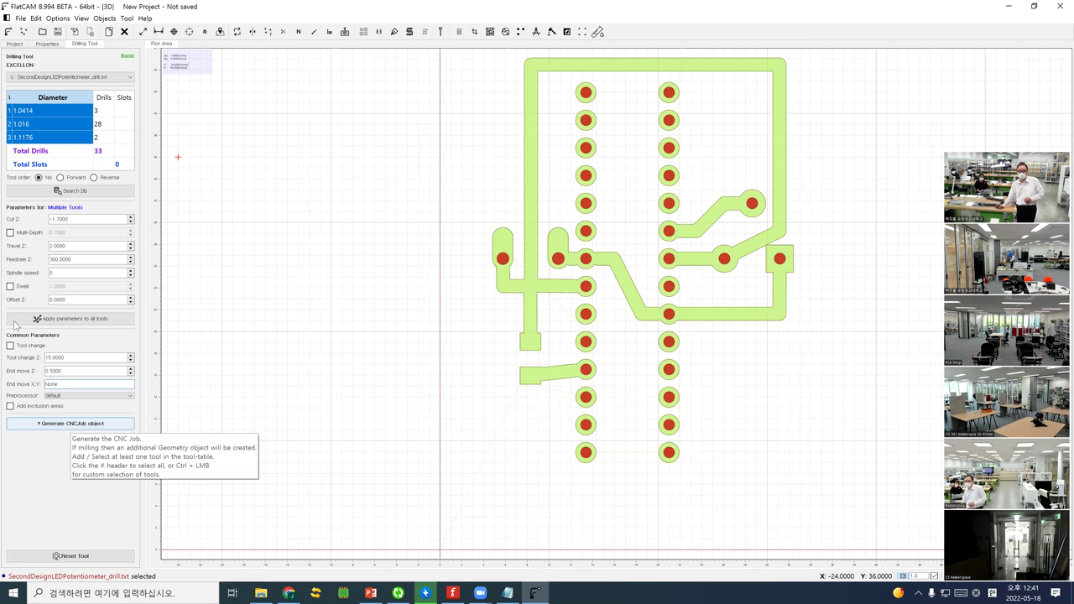
{"action": "left_click", "coordinate": [73, 192]}
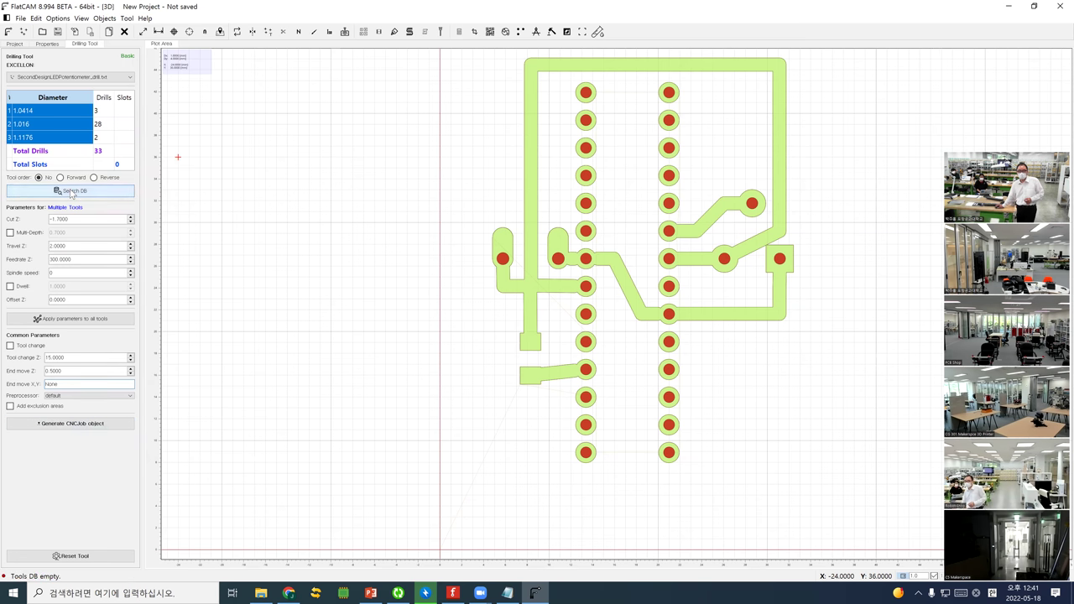
{"action": "left_click", "coordinate": [36, 118]}
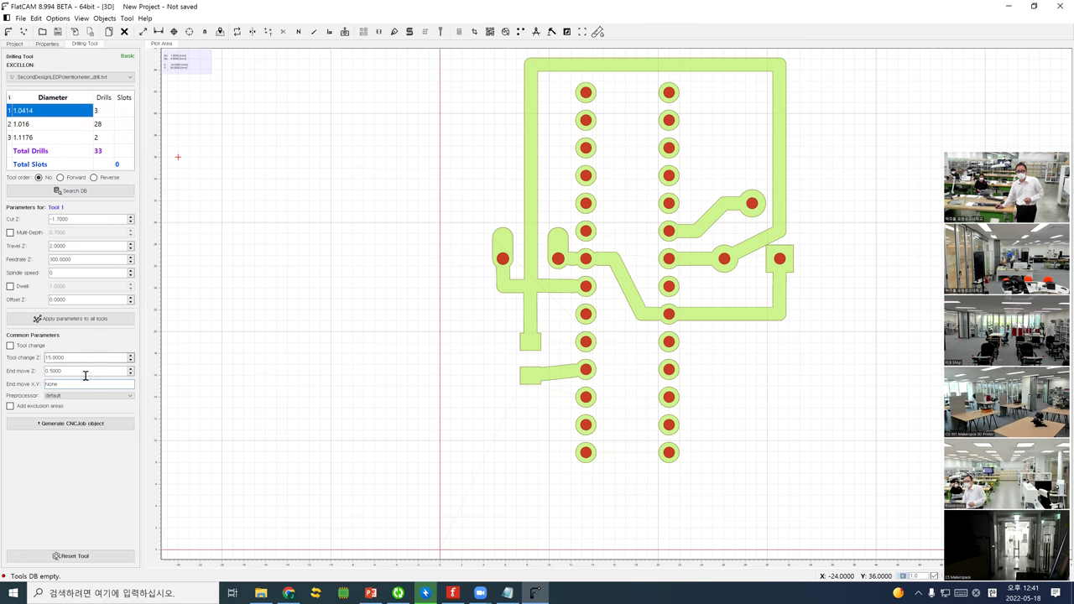
{"action": "left_click", "coordinate": [90, 426]}
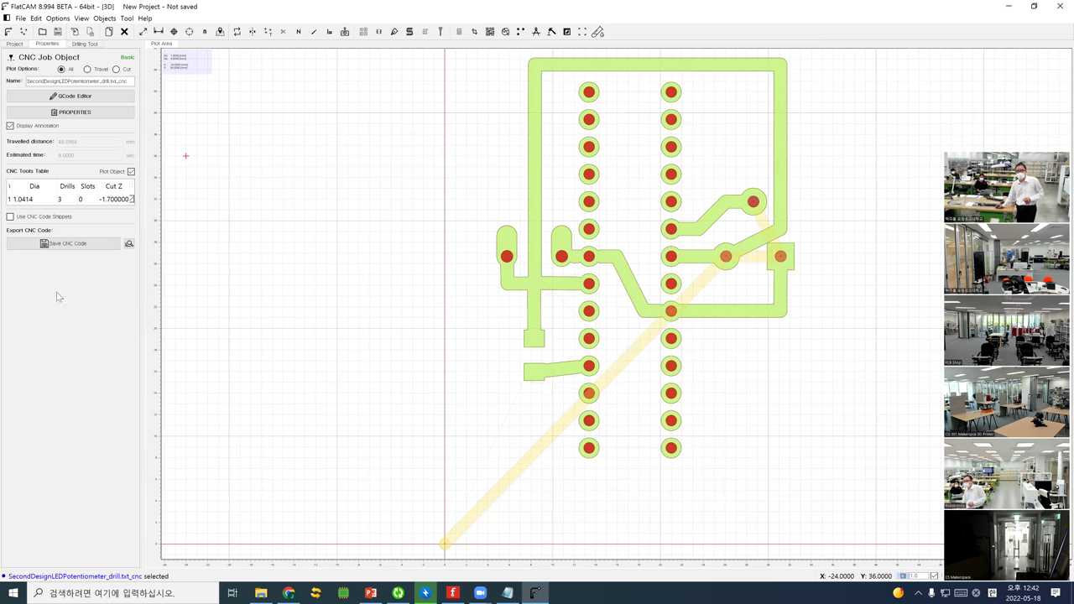
Delete the SecondDesignLEDPotentiometer_drill.txt_cnc job and reopen the drill file's properties
{"action": "double_click", "coordinate": [31, 200]}
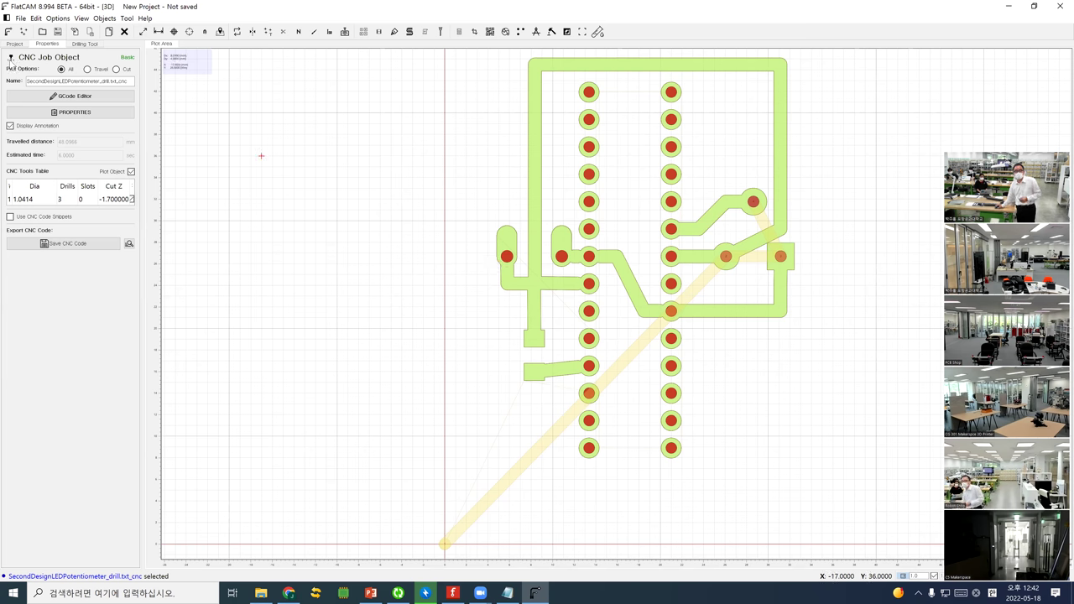
{"action": "left_click", "coordinate": [10, 46]}
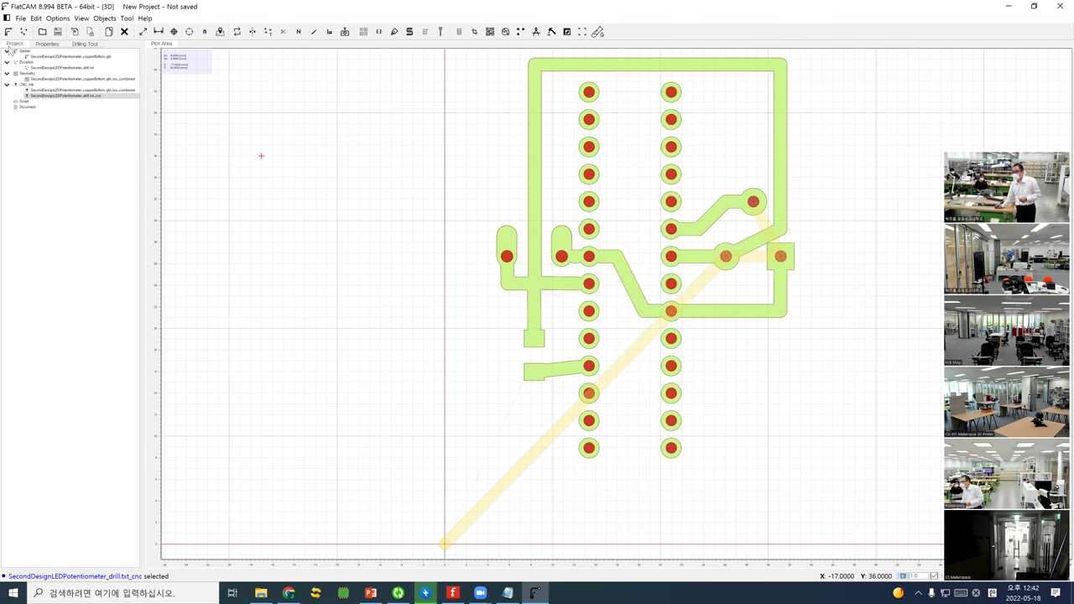
{"action": "right_click", "coordinate": [53, 97]}
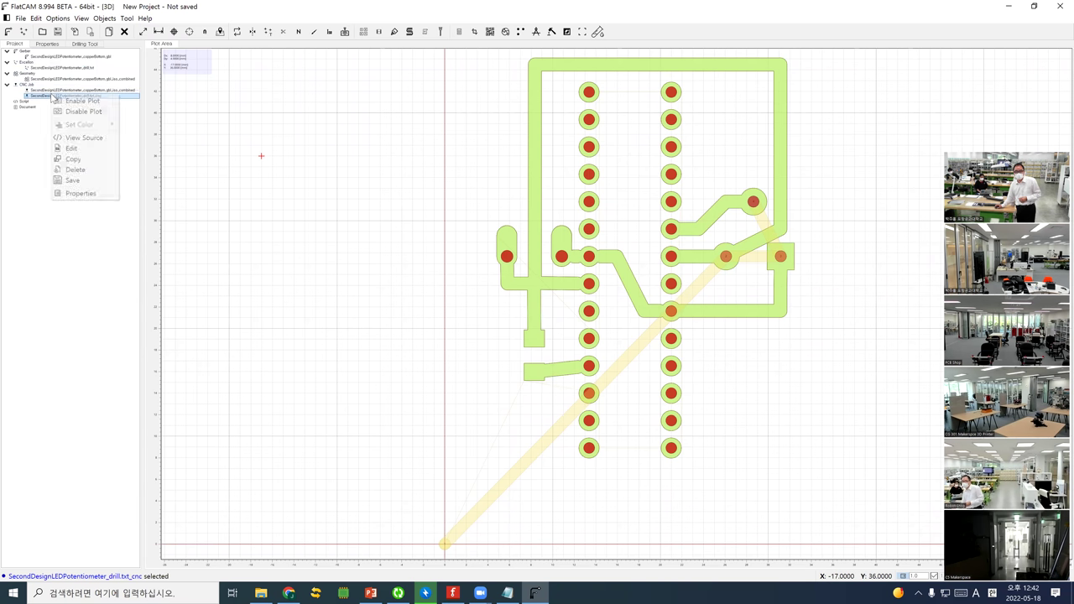
{"action": "left_click", "coordinate": [74, 169]}
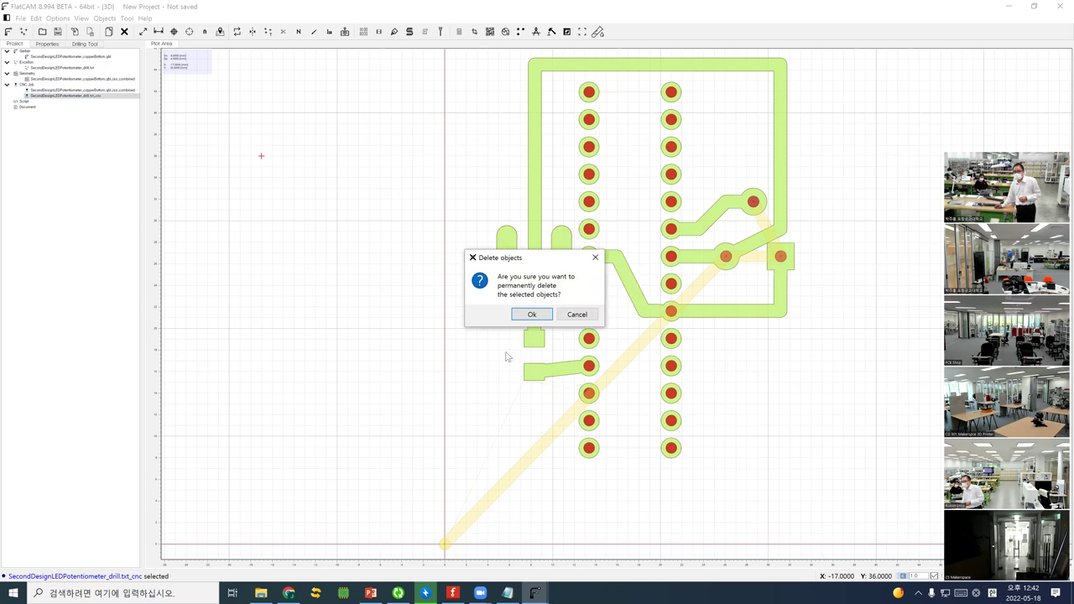
{"action": "left_click", "coordinate": [532, 314]}
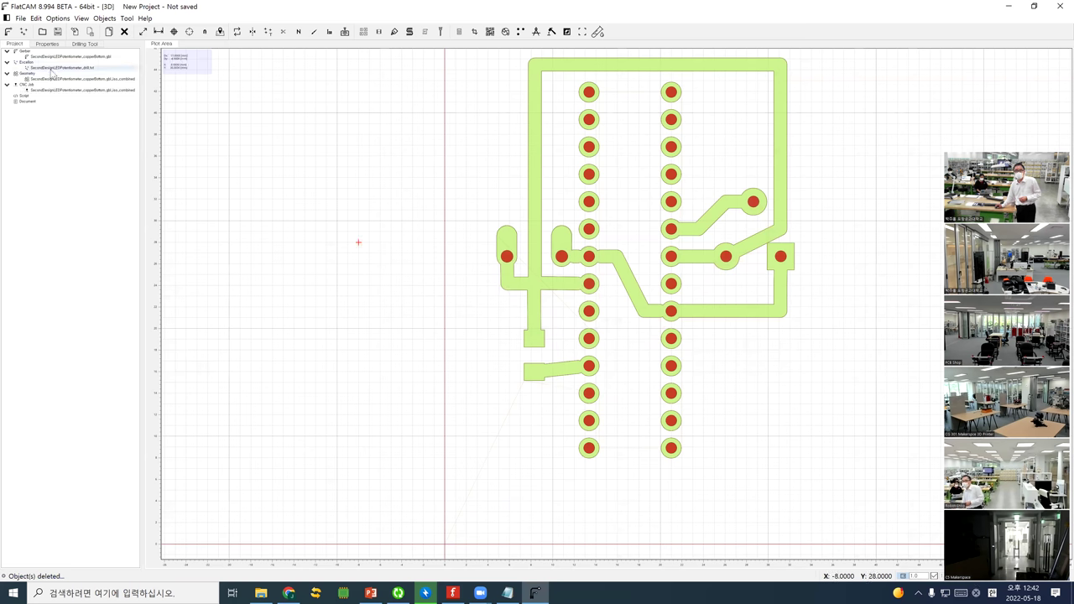
{"action": "double_click", "coordinate": [52, 68]}
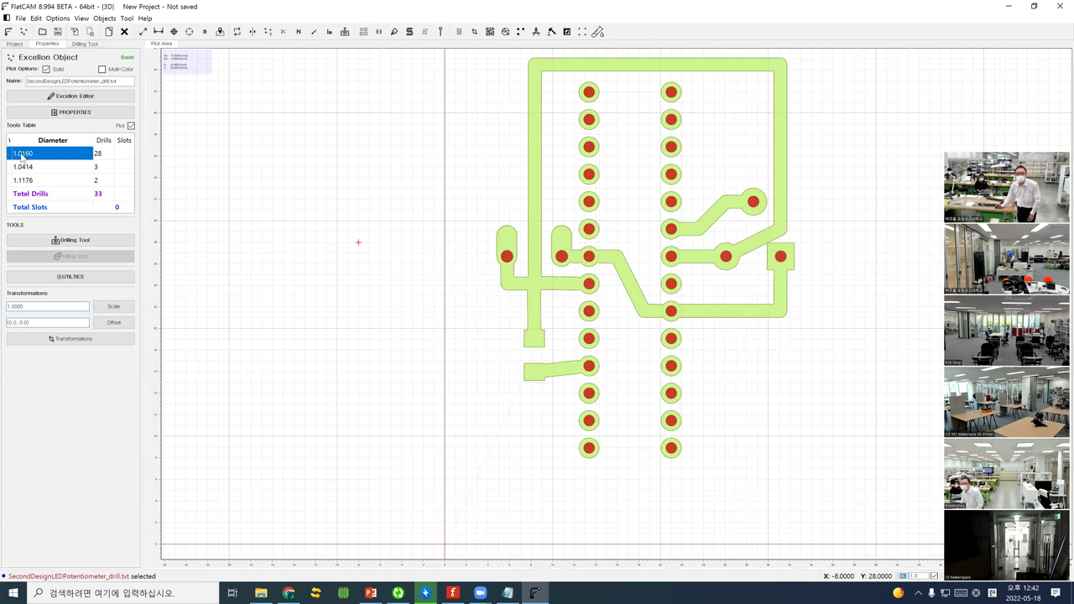
Change the drill file's Milling Diameter under Utilities from 0.8 to 0.5
{"action": "left_click", "coordinate": [130, 125]}
{"action": "left_click", "coordinate": [131, 125]}
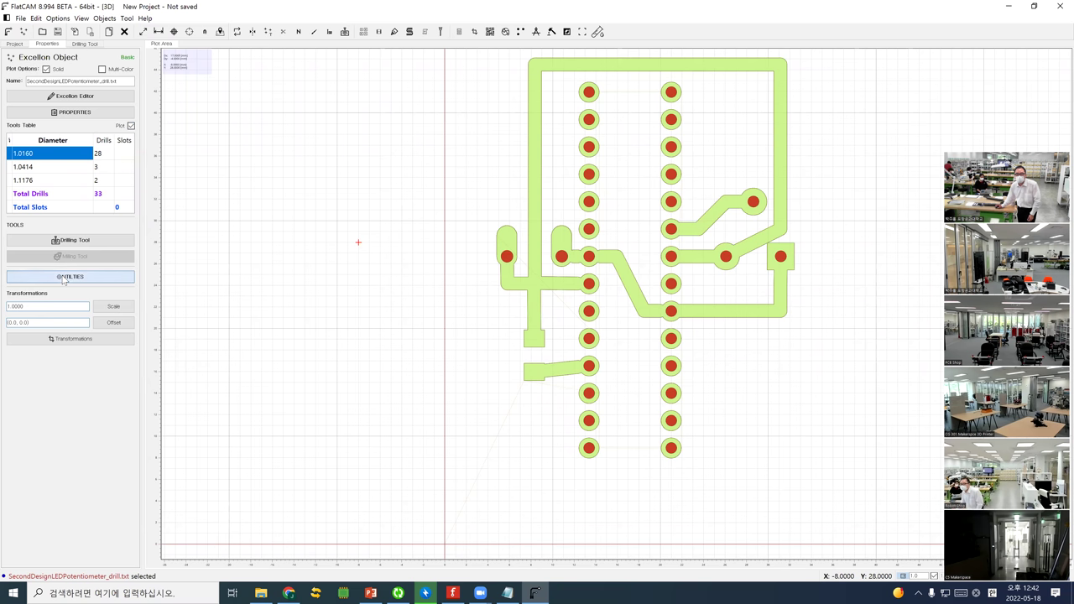
{"action": "left_click", "coordinate": [64, 276]}
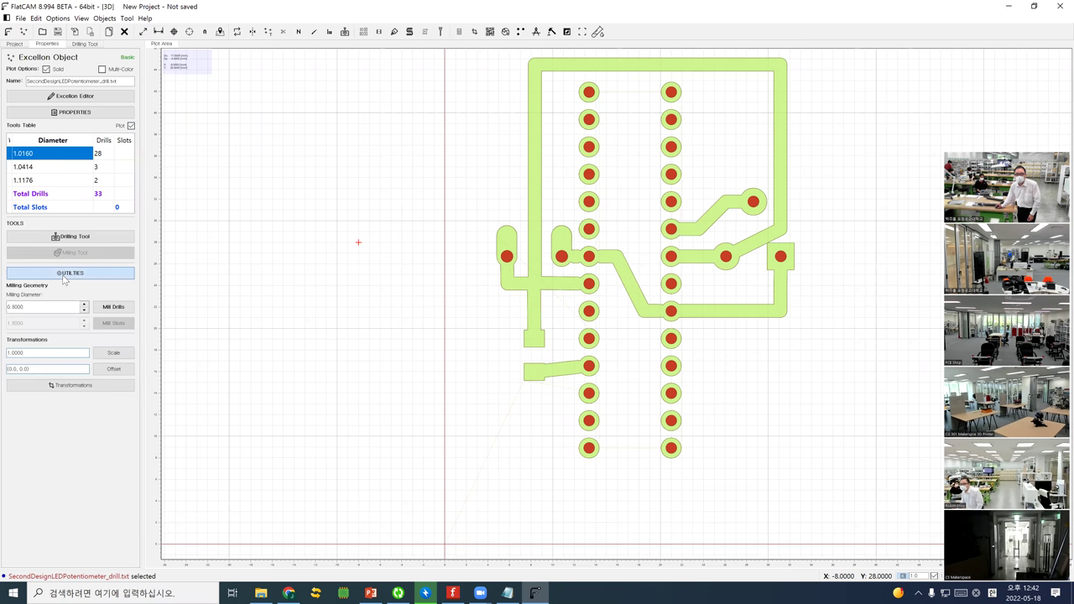
{"action": "double_click", "coordinate": [31, 305]}
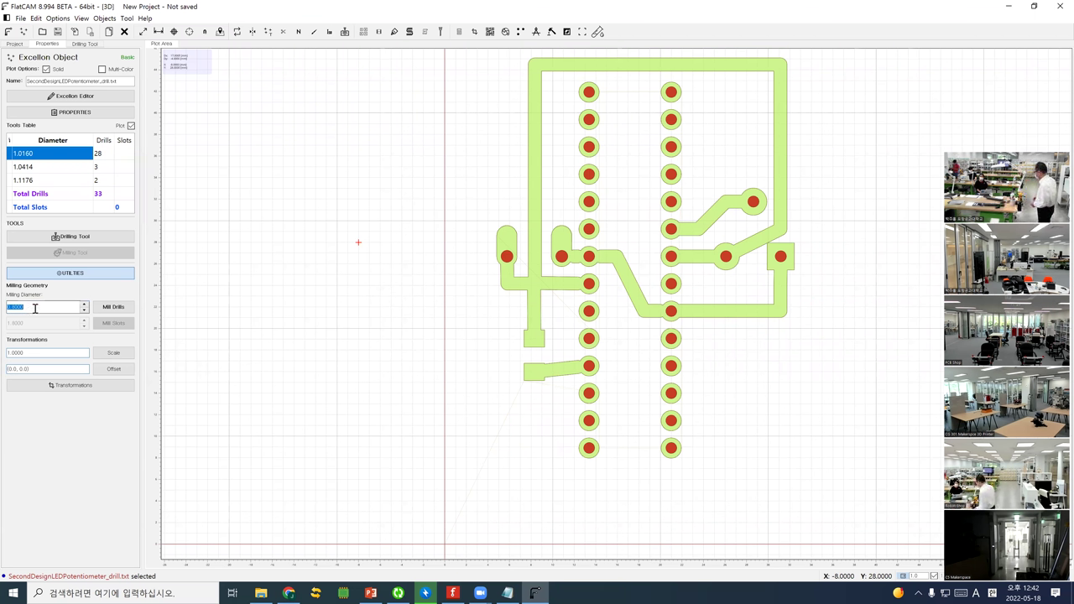
{"action": "type", "text": "0.5"}
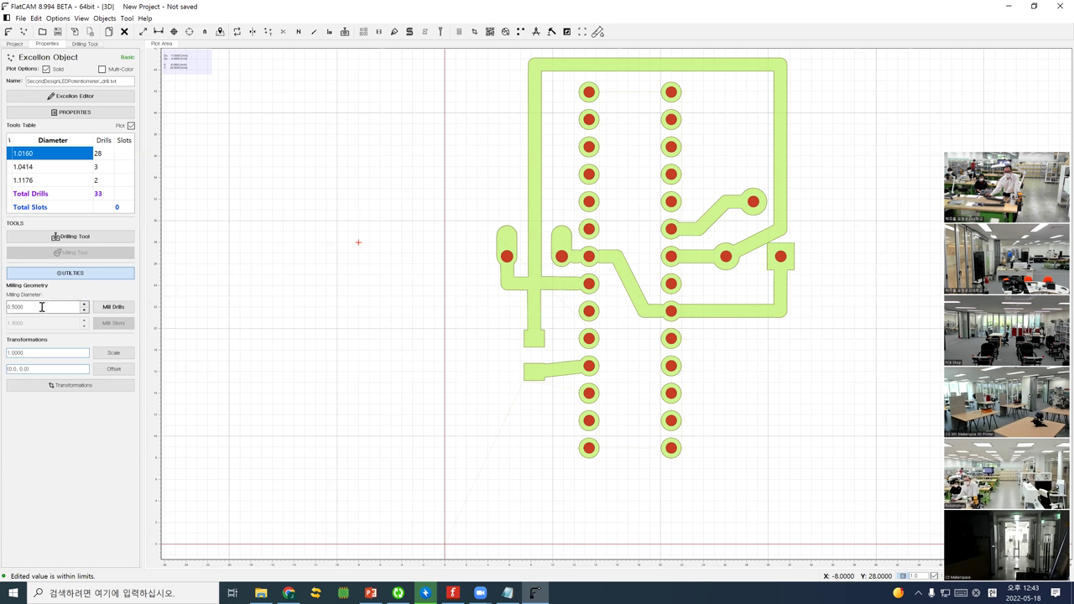
Regenerate the drill CNC job for the 1.0414 mm tool only, then start opening a Gerber
{"action": "left_click", "coordinate": [56, 237]}
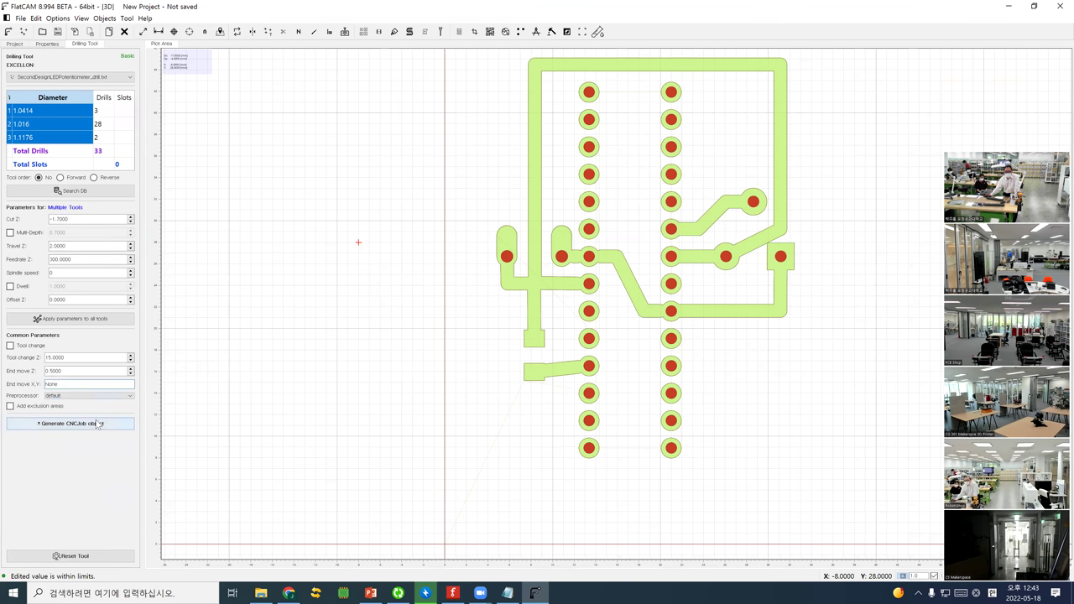
{"action": "left_click", "coordinate": [25, 112]}
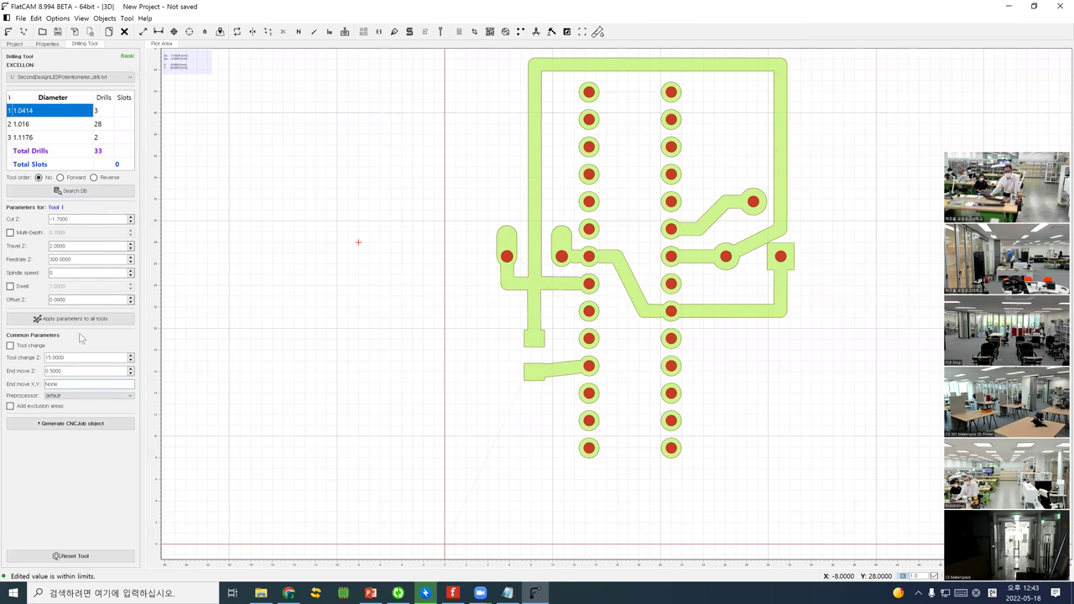
{"action": "left_click", "coordinate": [95, 426]}
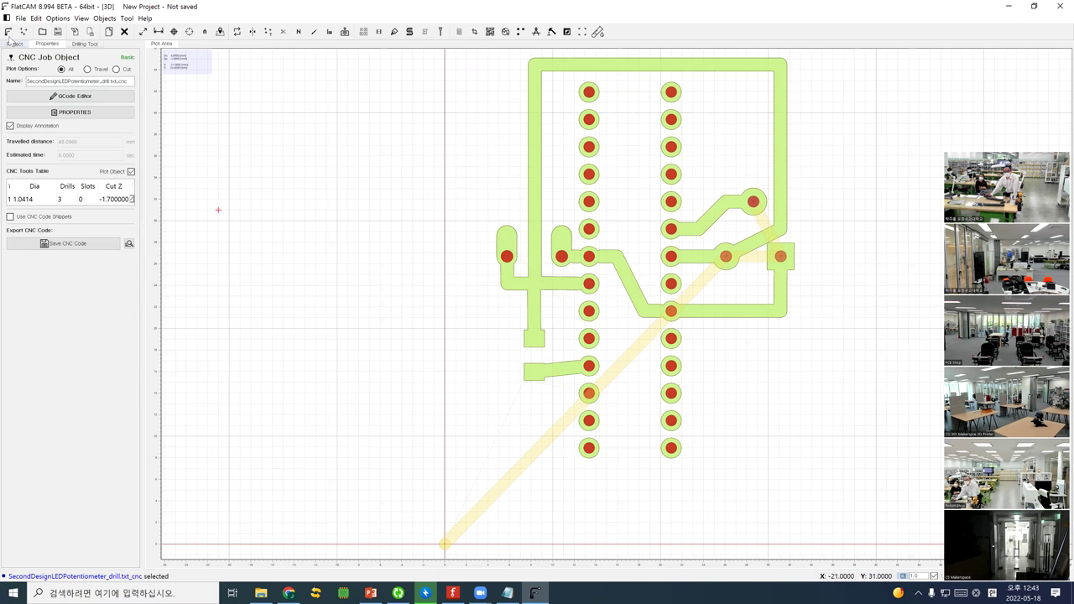
{"action": "left_click", "coordinate": [9, 31]}
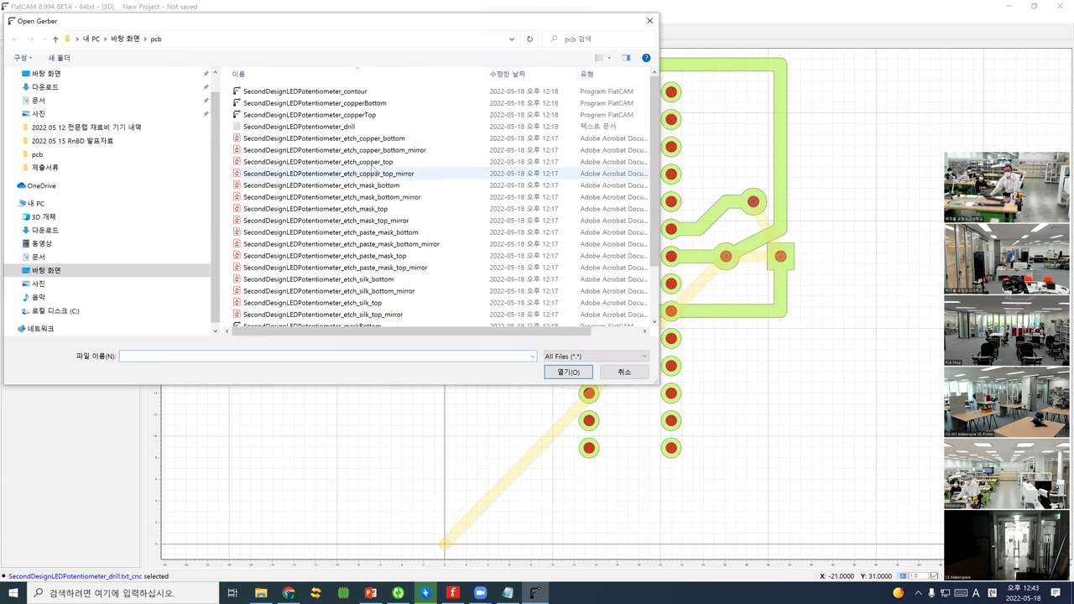
Load the SecondDesignLEDPotentiometer_contour Gerber showing the board's rectangular outline
{"action": "left_click", "coordinate": [361, 92]}
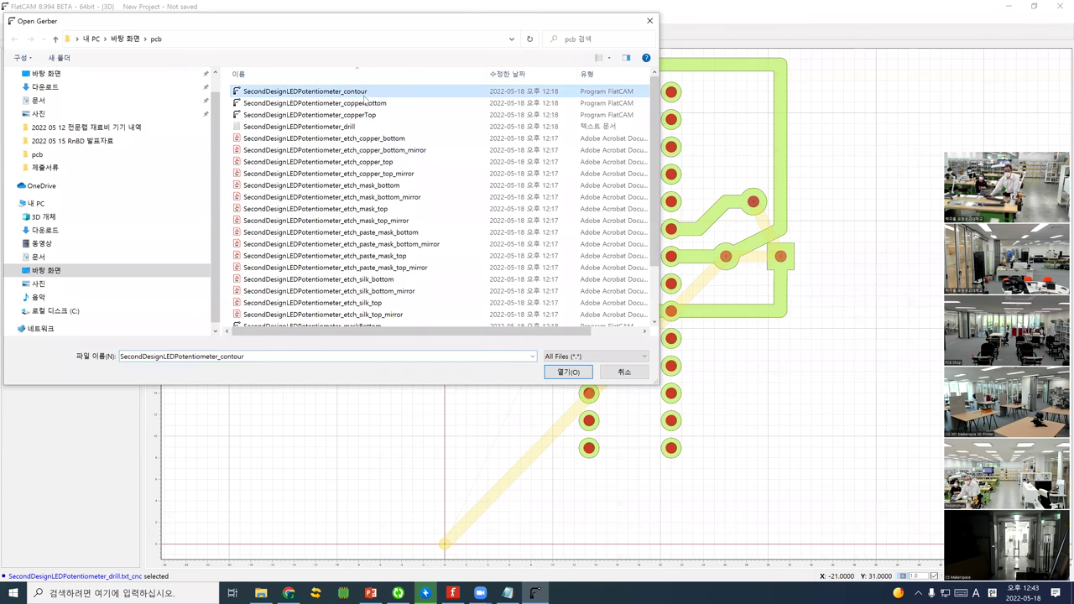
{"action": "left_click", "coordinate": [553, 372]}
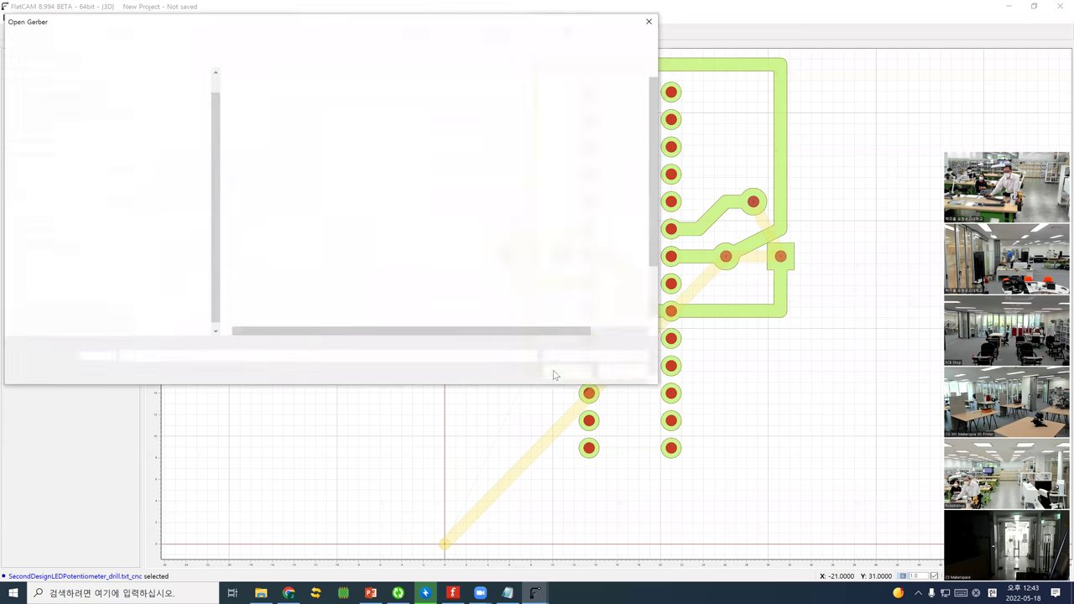
{"action": "left_click", "coordinate": [608, 372]}
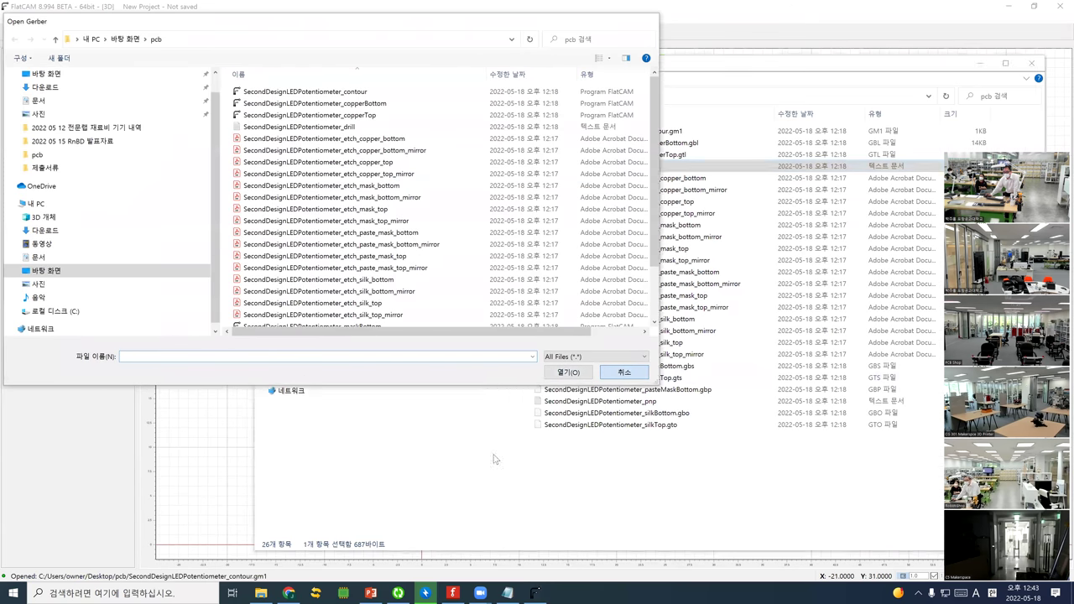
{"action": "left_click", "coordinate": [534, 592]}
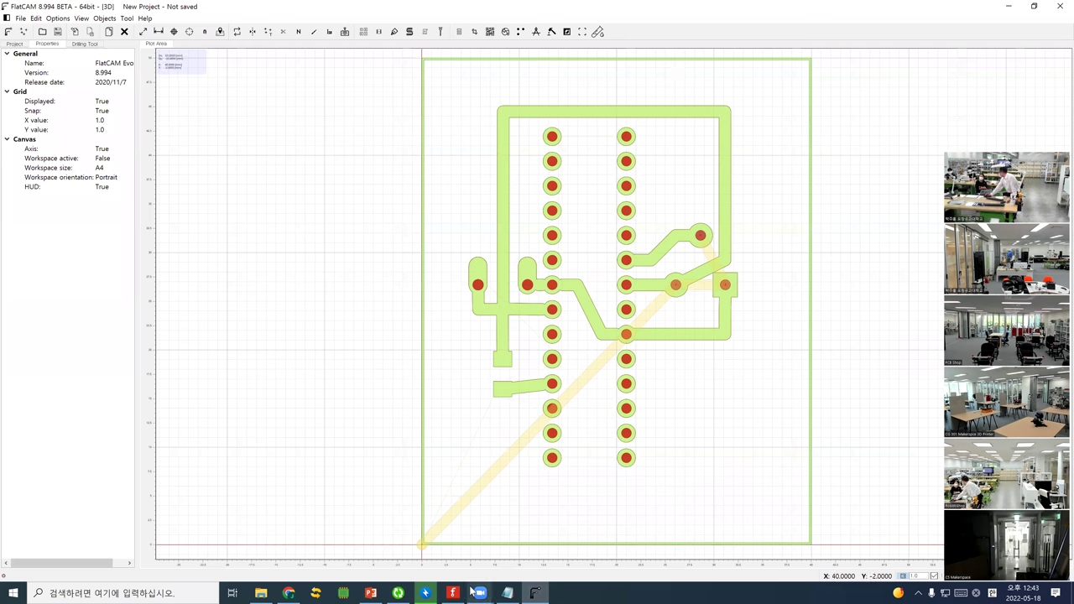
{"action": "mouse_move", "coordinate": [454, 593]}
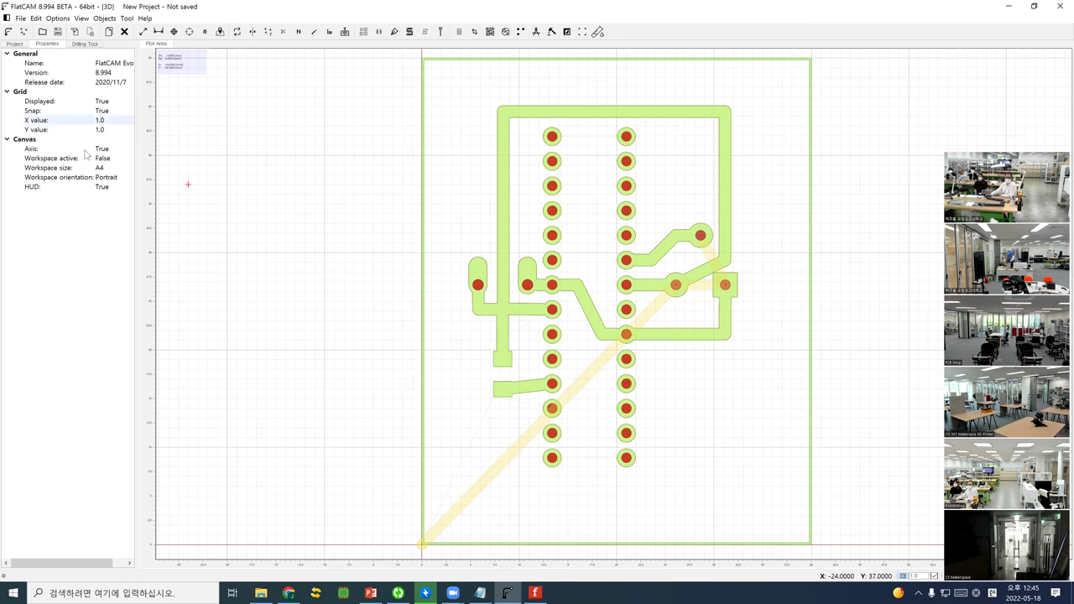
Isolate the contour Gerber with tool diameter 1.5 to create the combined isolation geometry
{"action": "left_click", "coordinate": [10, 45]}
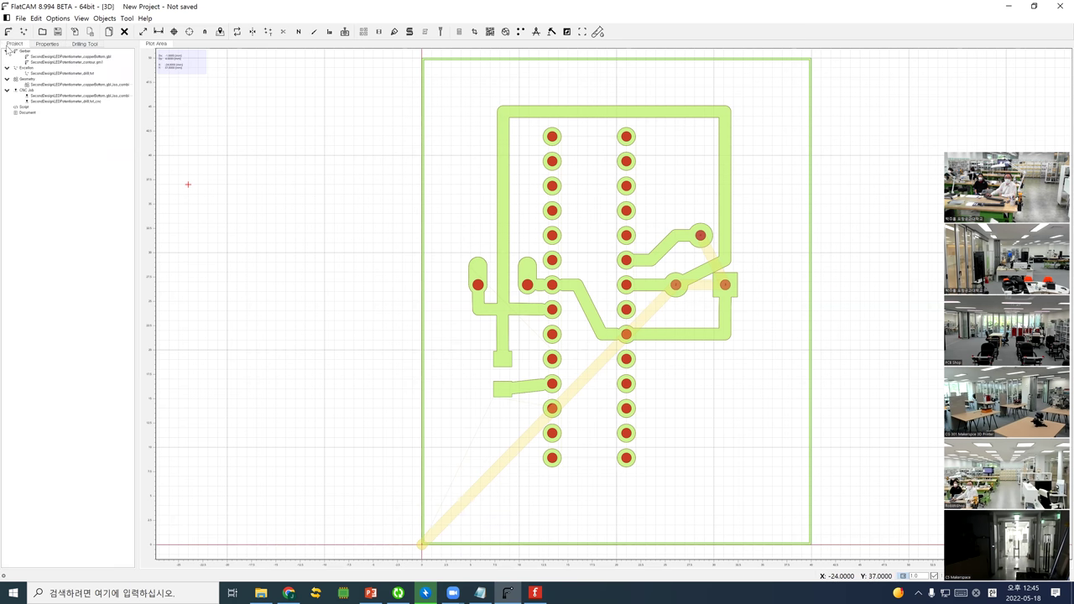
{"action": "left_click", "coordinate": [54, 62]}
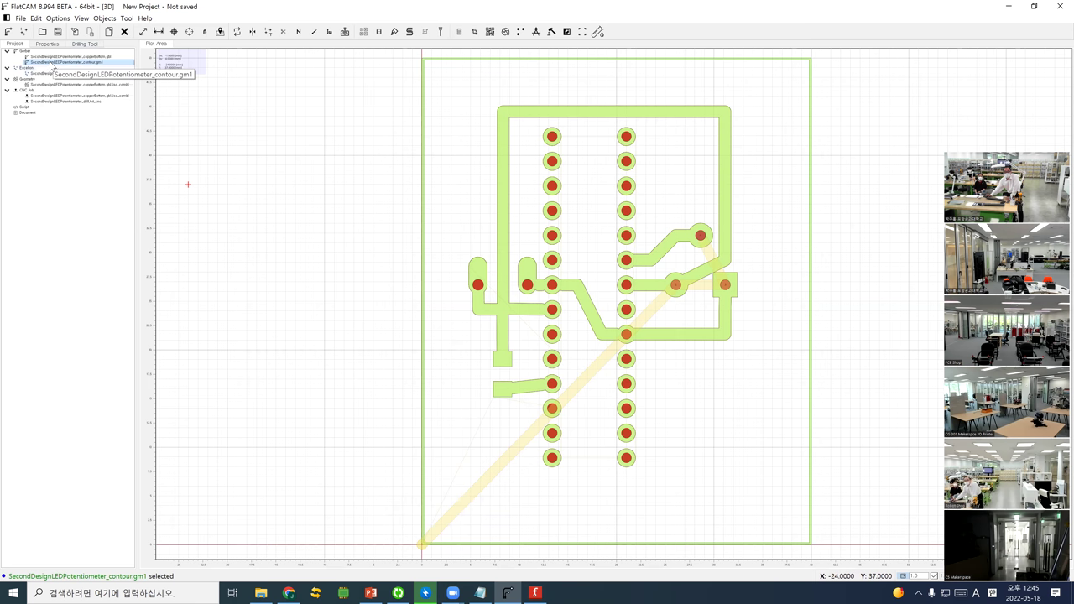
{"action": "double_click", "coordinate": [52, 63]}
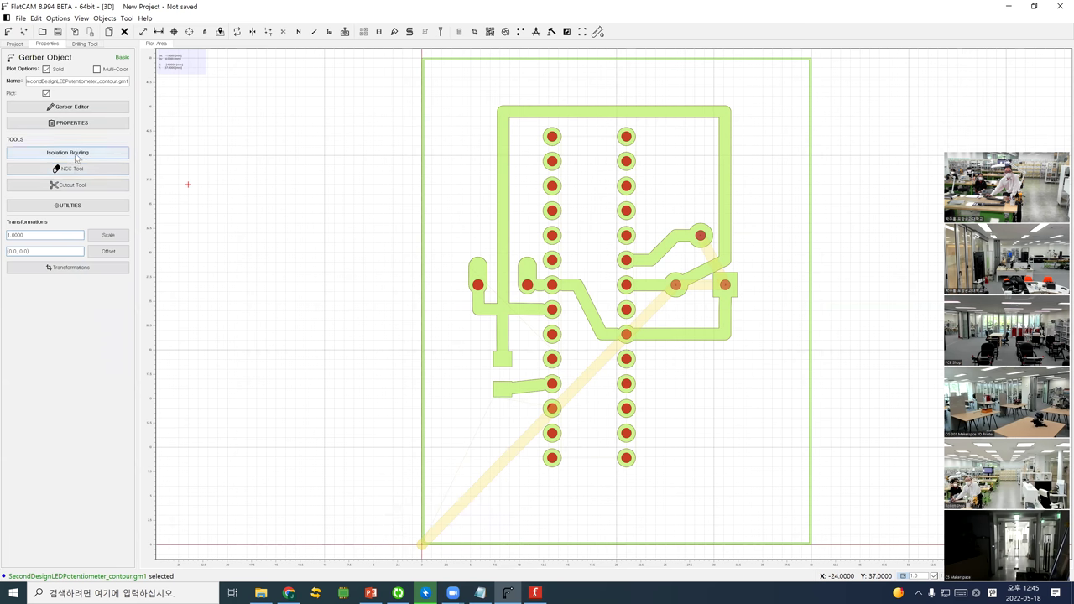
{"action": "left_click", "coordinate": [73, 153]}
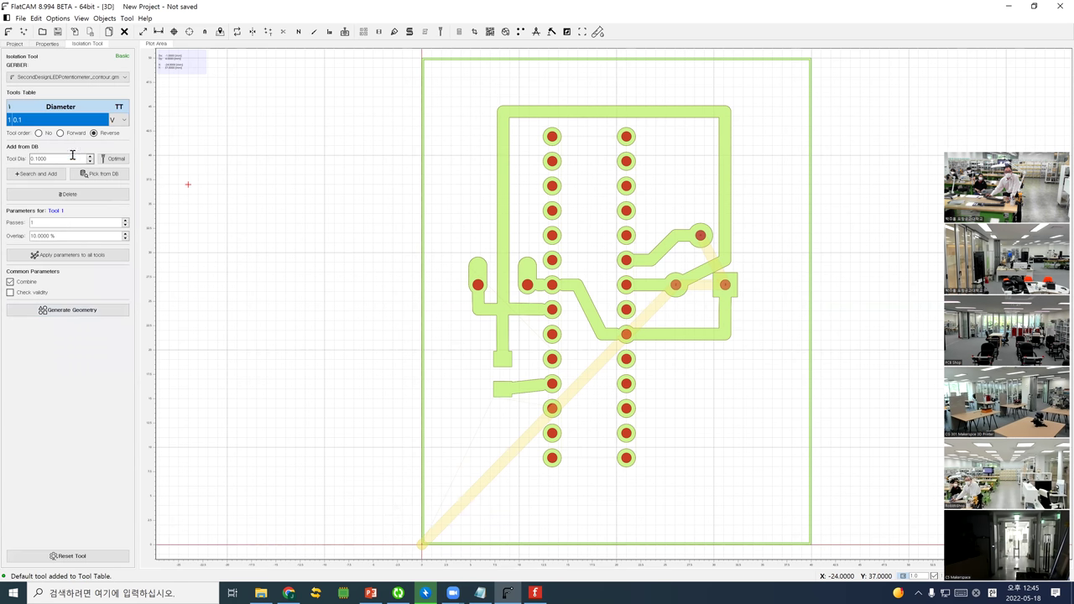
{"action": "double_click", "coordinate": [30, 158]}
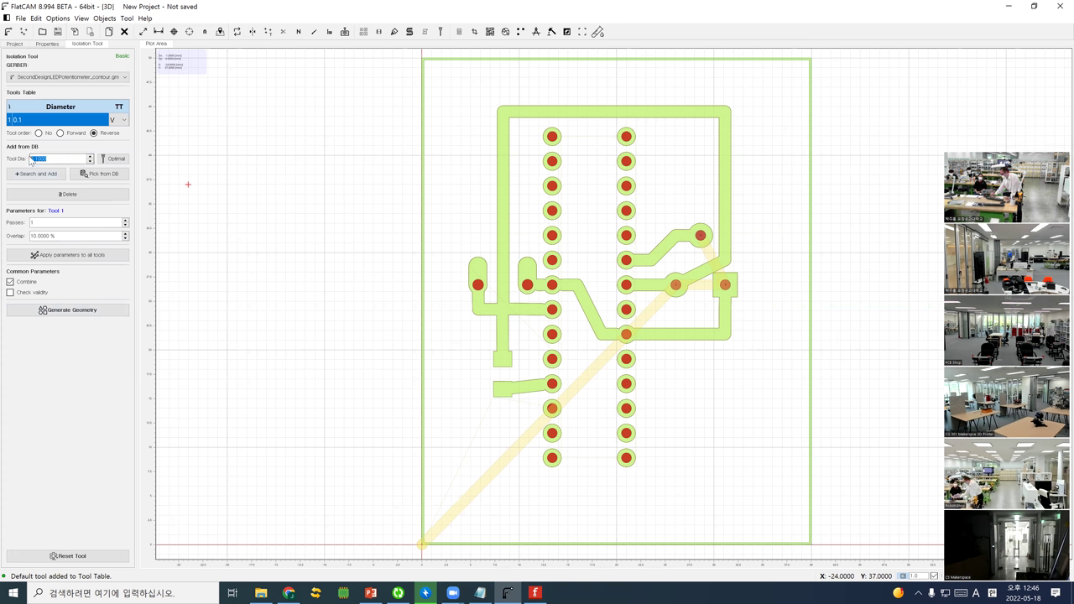
{"action": "type", "text": "1.5"}
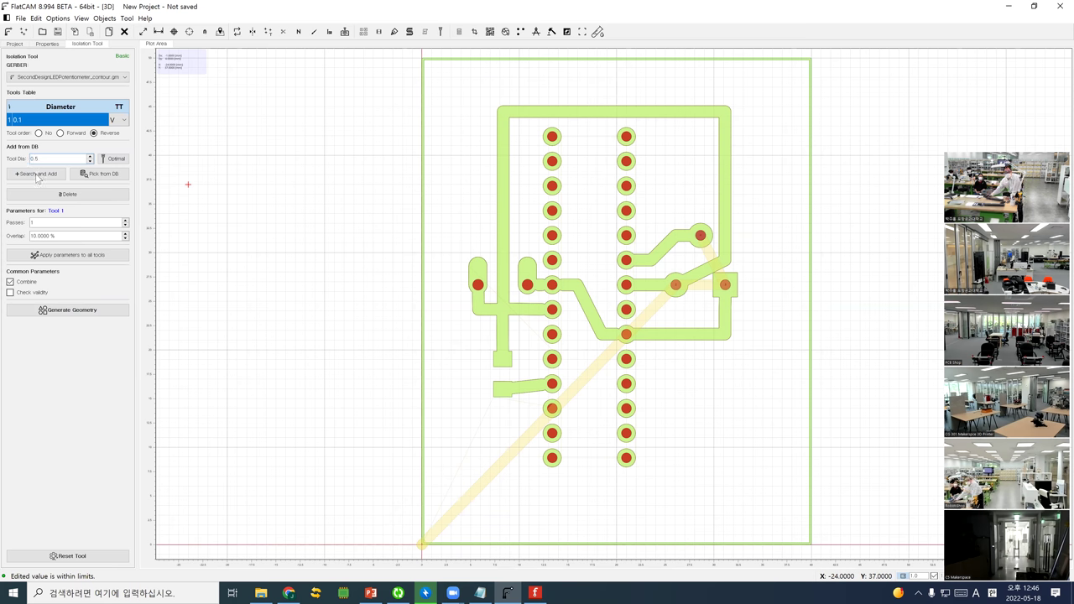
{"action": "left_click", "coordinate": [68, 311]}
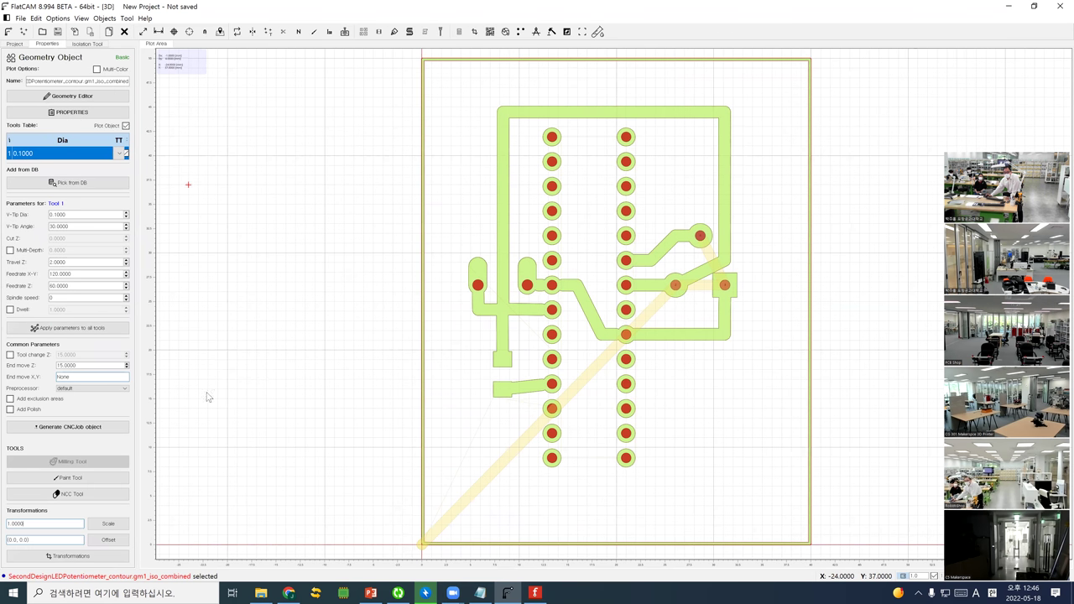
Zoom into the board plot, then switch to the Chrome browser window
{"action": "scroll", "coordinate": [545, 556], "scroll_direction": "up", "scroll_amount": 6}
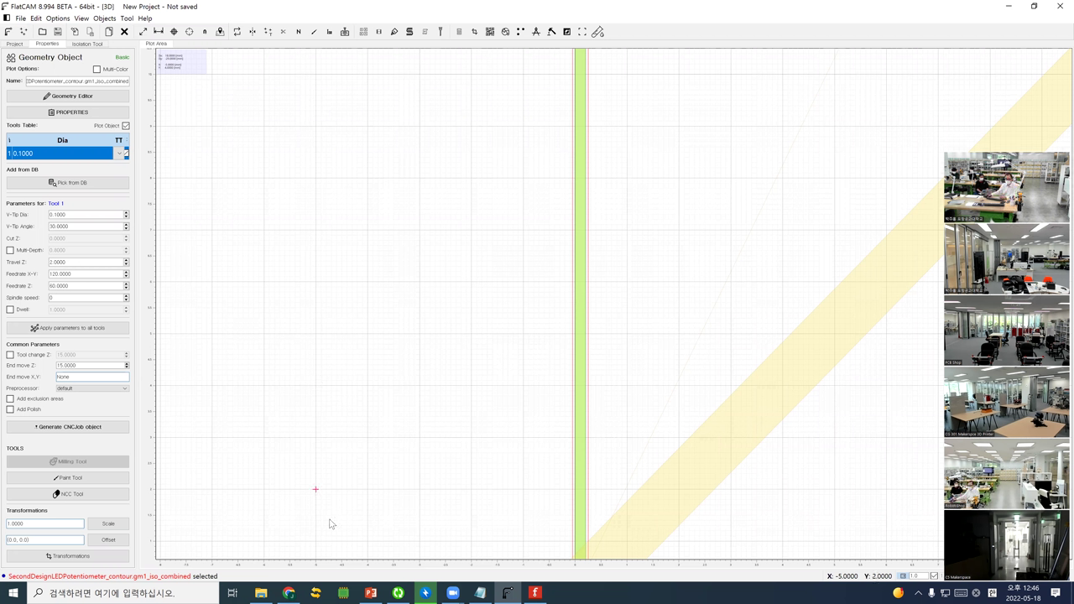
{"action": "left_click", "coordinate": [291, 593]}
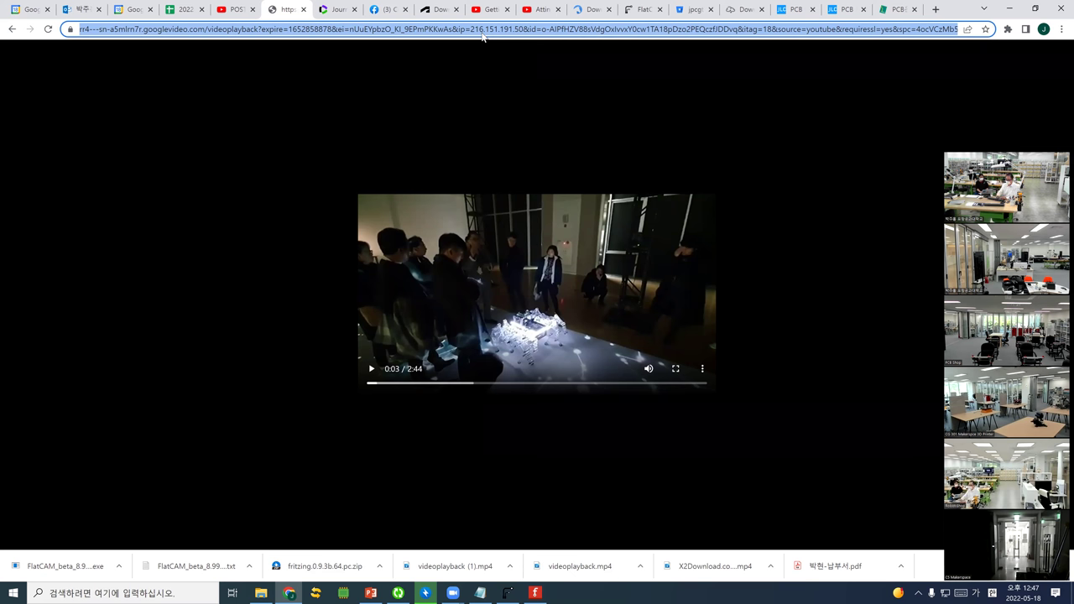
Search the web for 'pcv vynil cutter'
{"action": "type", "text": "pcb"}
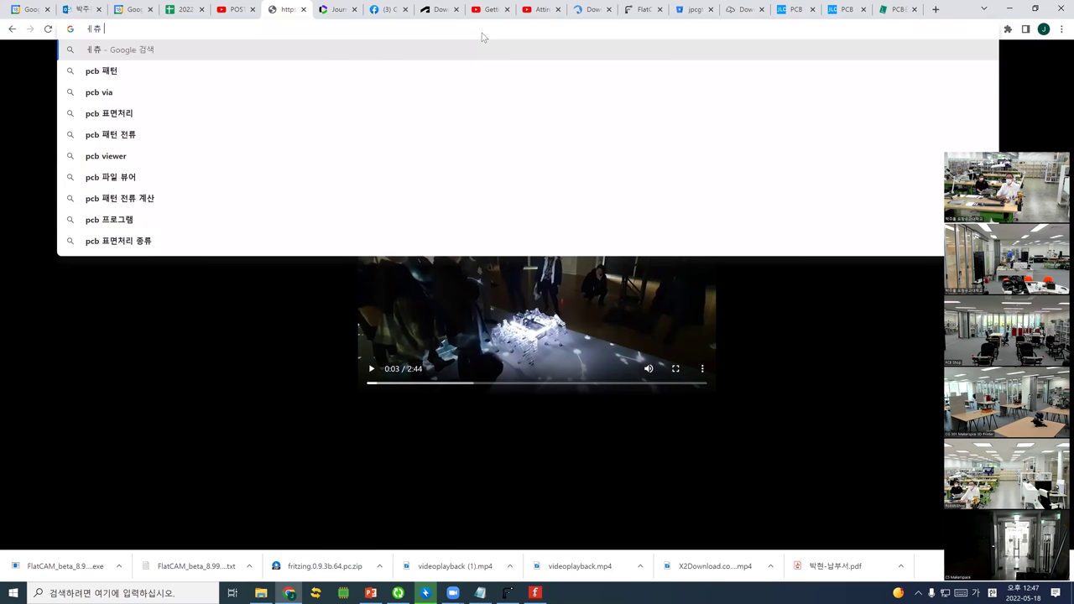
{"action": "key", "text": "BackSpace"}
{"action": "key", "text": "BackSpace"}
{"action": "key", "text": "BackSpace"}
{"action": "type", "text": "pcv v"}
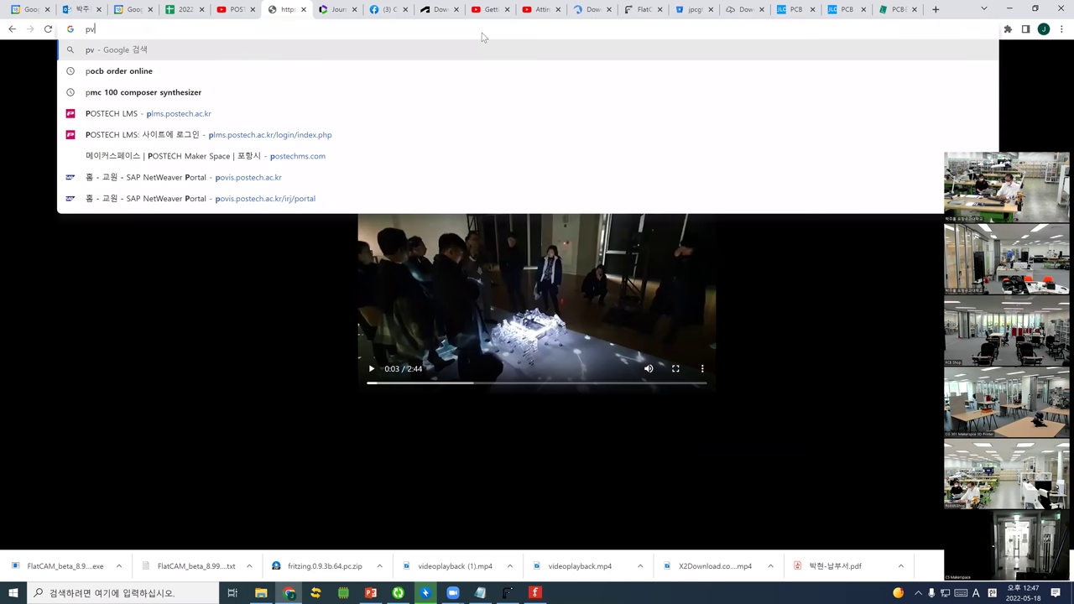
{"action": "type", "text": "ynil cutter"}
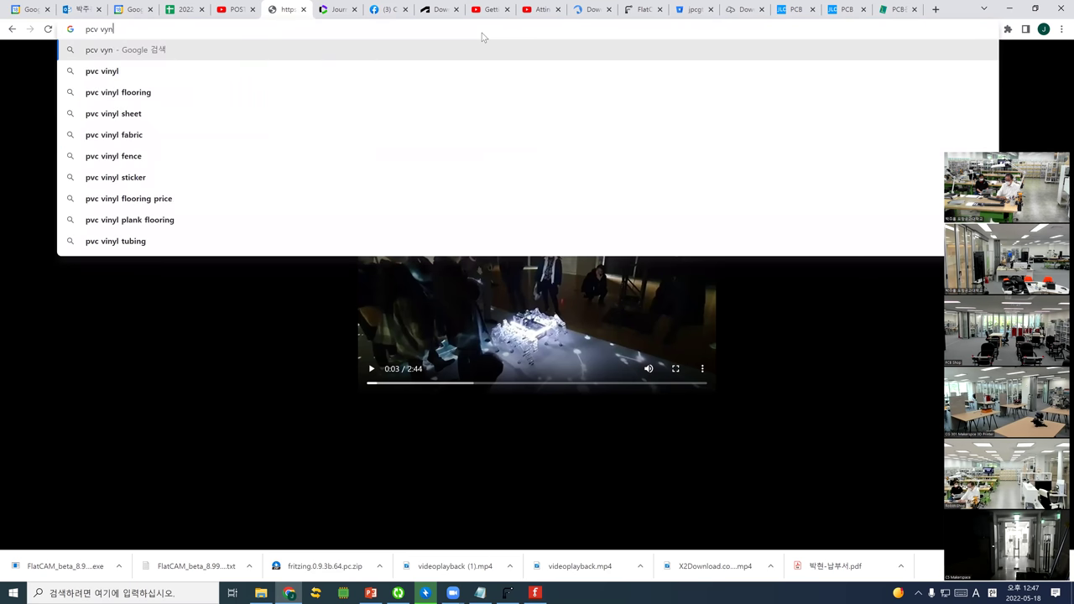
{"action": "key", "text": "Return"}
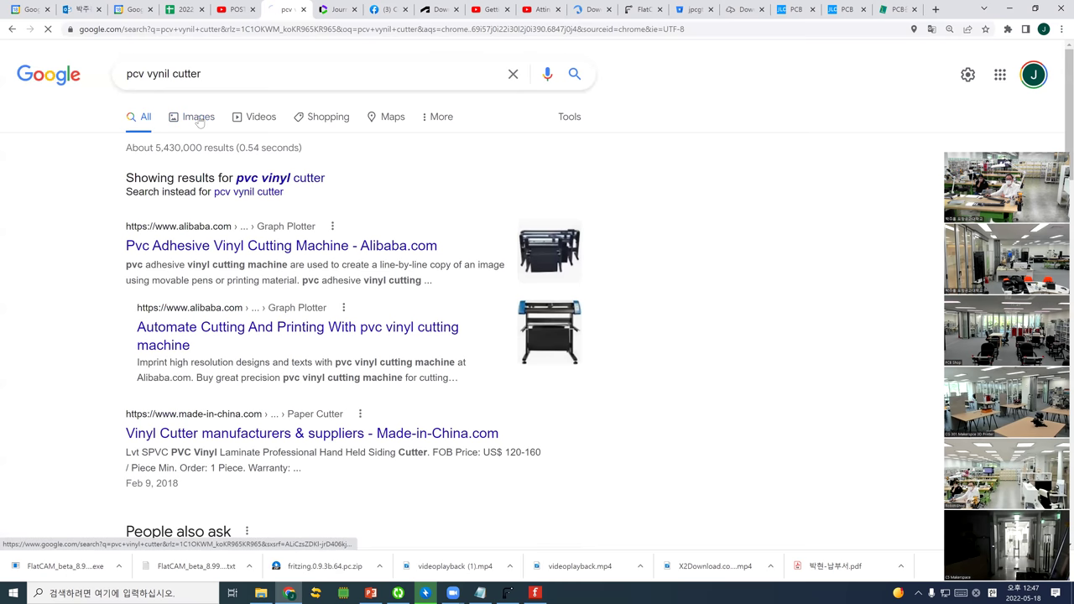
Show image results and correct the query to 'pcb making vinyl cutter'
{"action": "left_click", "coordinate": [199, 120]}
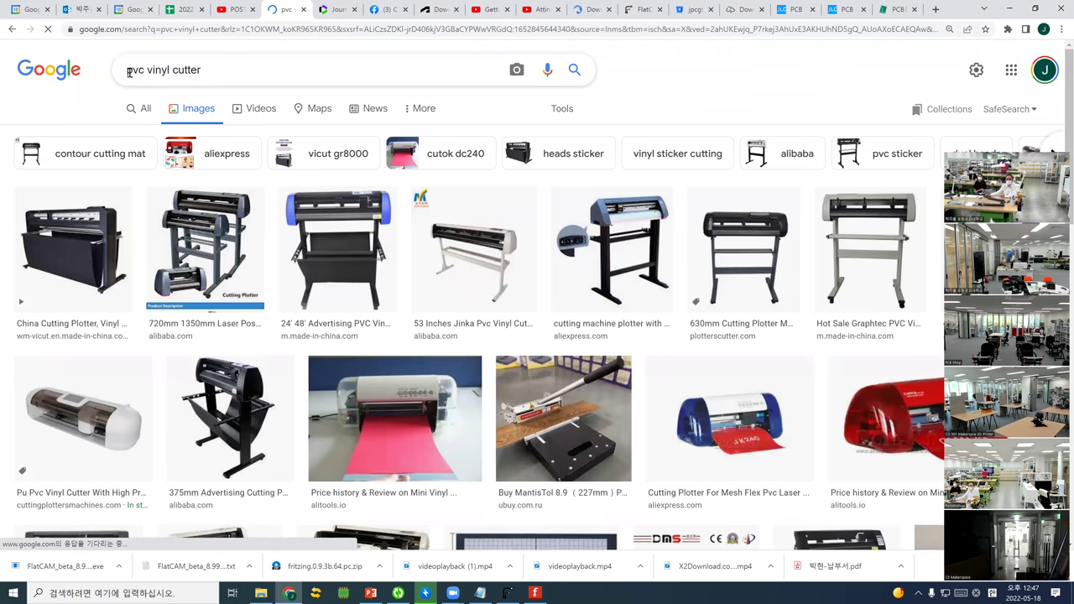
{"action": "double_click", "coordinate": [140, 70]}
{"action": "type", "text": "pc"}
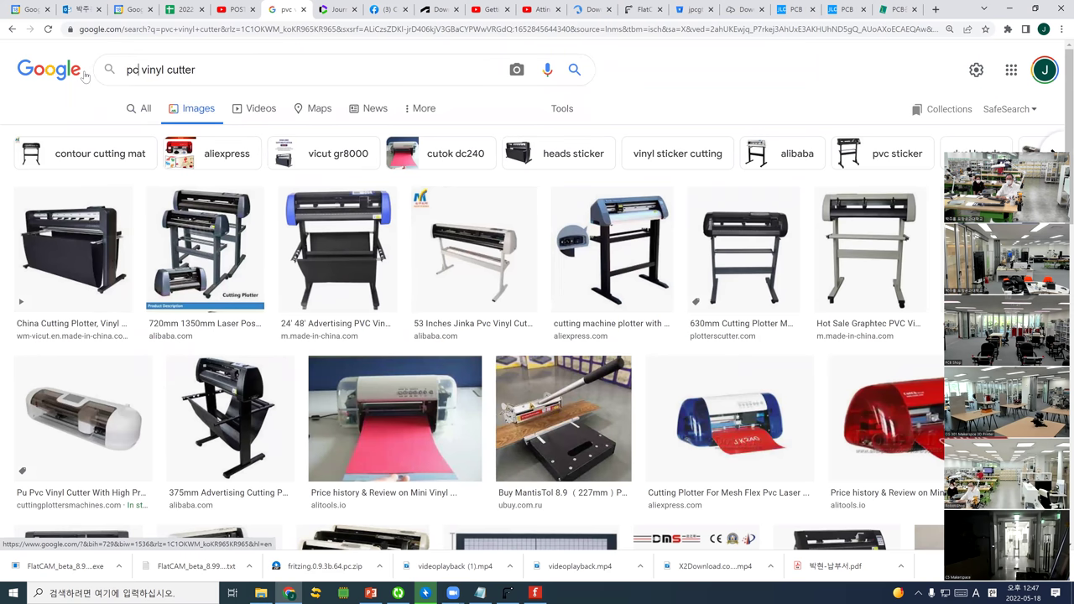
{"action": "type", "text": "b making"}
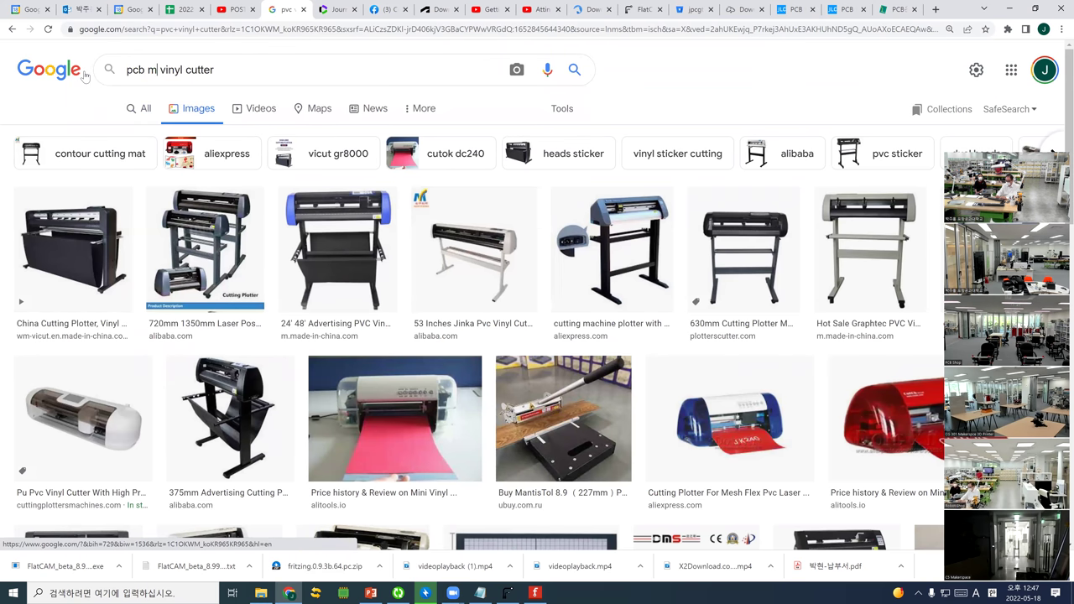
{"action": "key", "text": "Return"}
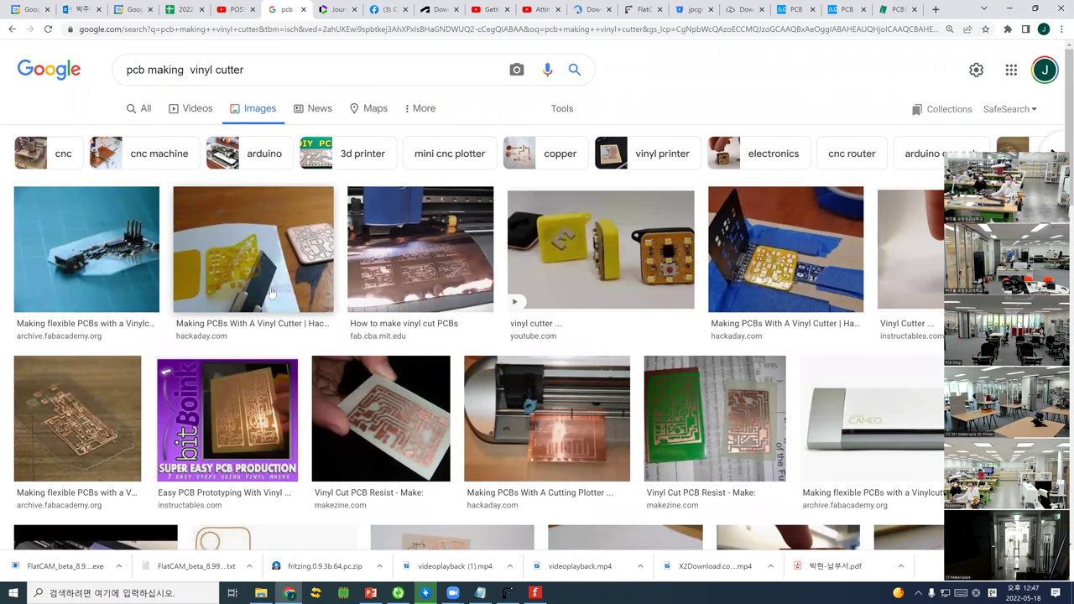
Preview the Fab Academy flexible PCB image and browse the related vinyl-cut PCB images
{"action": "left_click", "coordinate": [89, 423]}
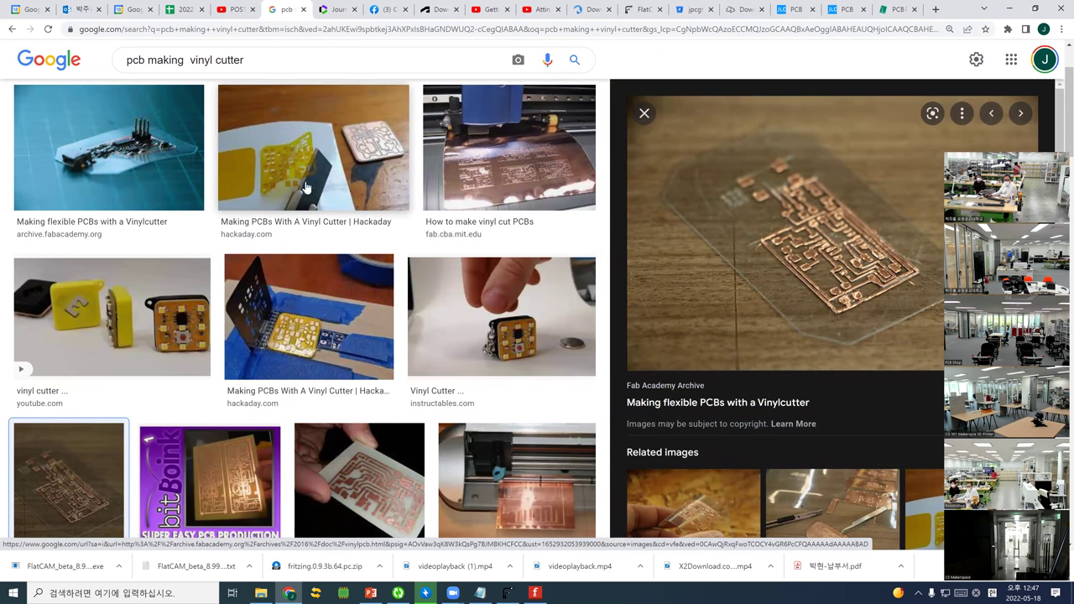
{"action": "scroll", "coordinate": [307, 187], "scroll_direction": "down", "scroll_amount": 1}
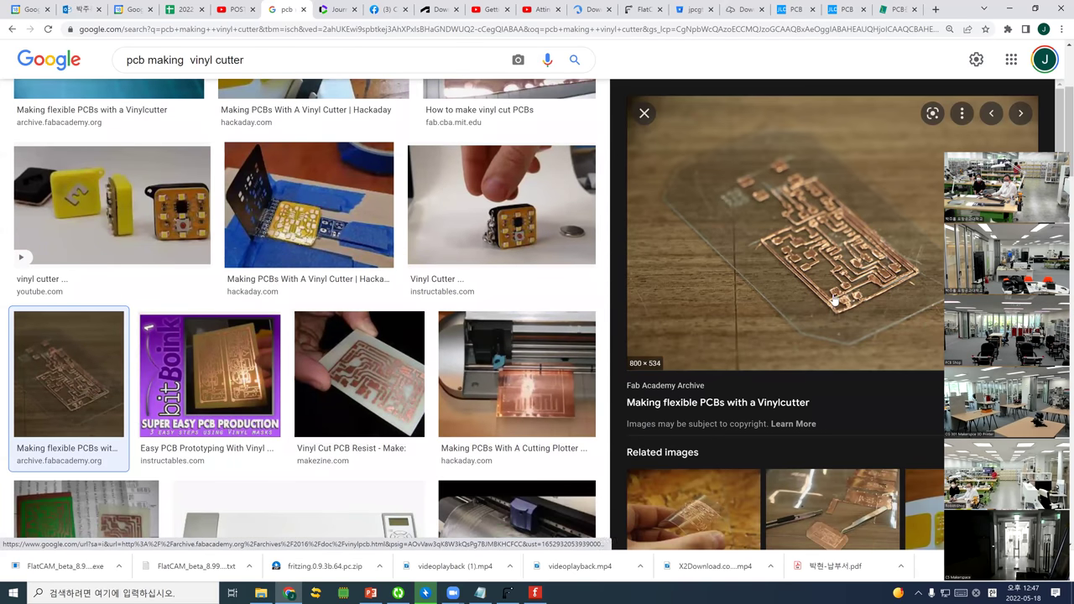
{"action": "scroll", "coordinate": [831, 318], "scroll_direction": "down", "scroll_amount": 1}
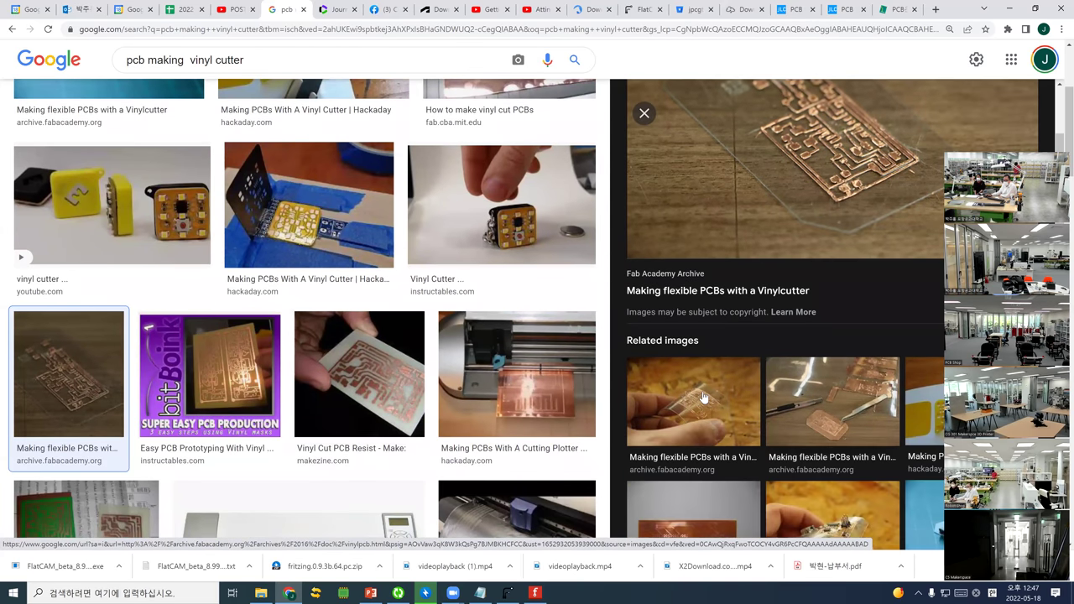
{"action": "left_click", "coordinate": [703, 397]}
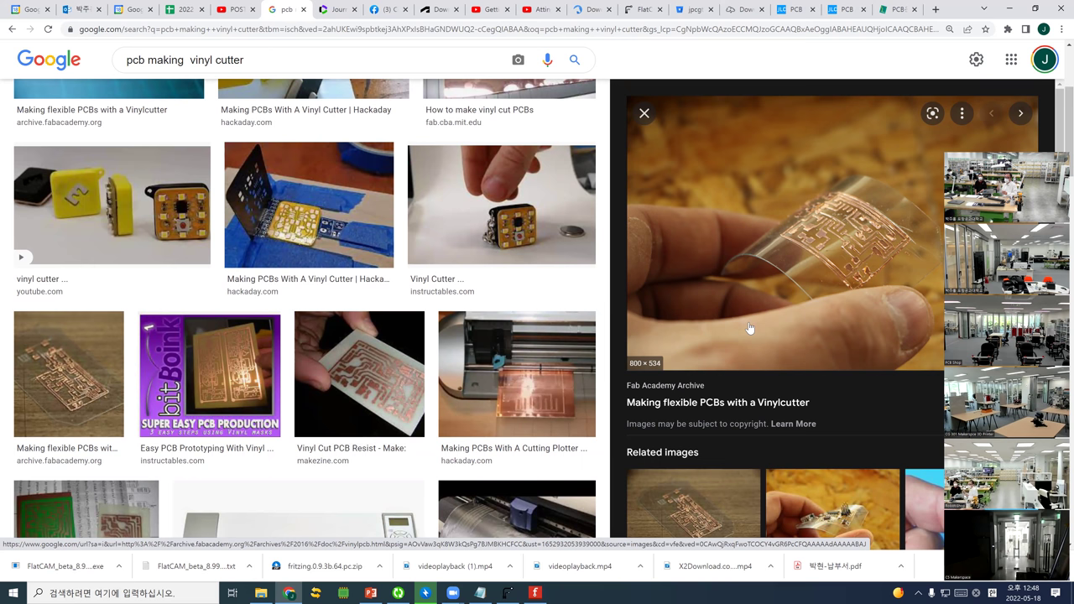
{"action": "scroll", "coordinate": [730, 420], "scroll_direction": "down", "scroll_amount": 2}
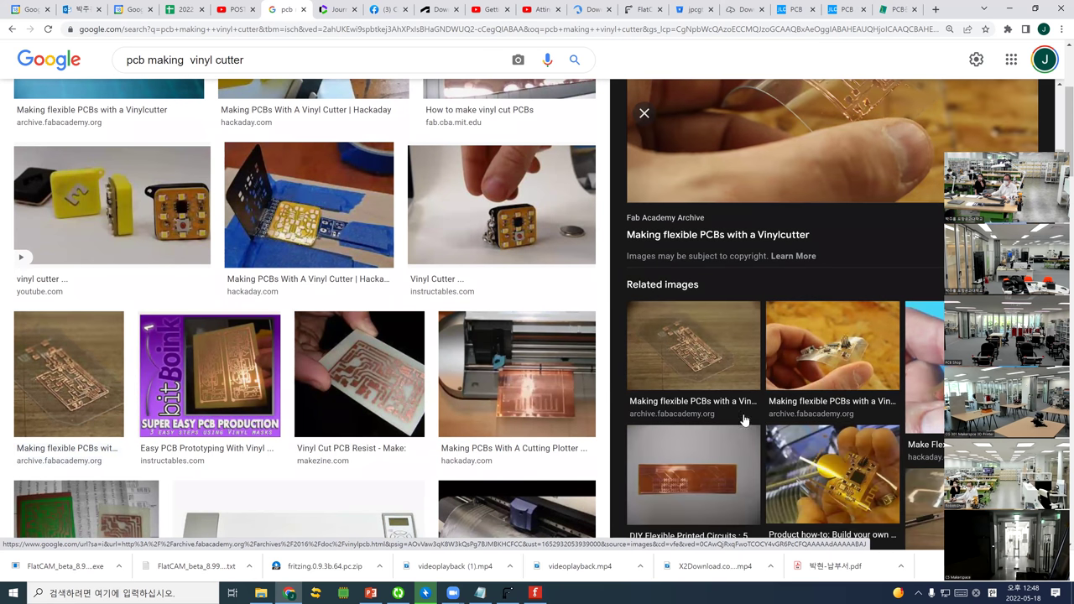
{"action": "left_click", "coordinate": [720, 370]}
{"action": "scroll", "coordinate": [725, 440], "scroll_direction": "down", "scroll_amount": 1}
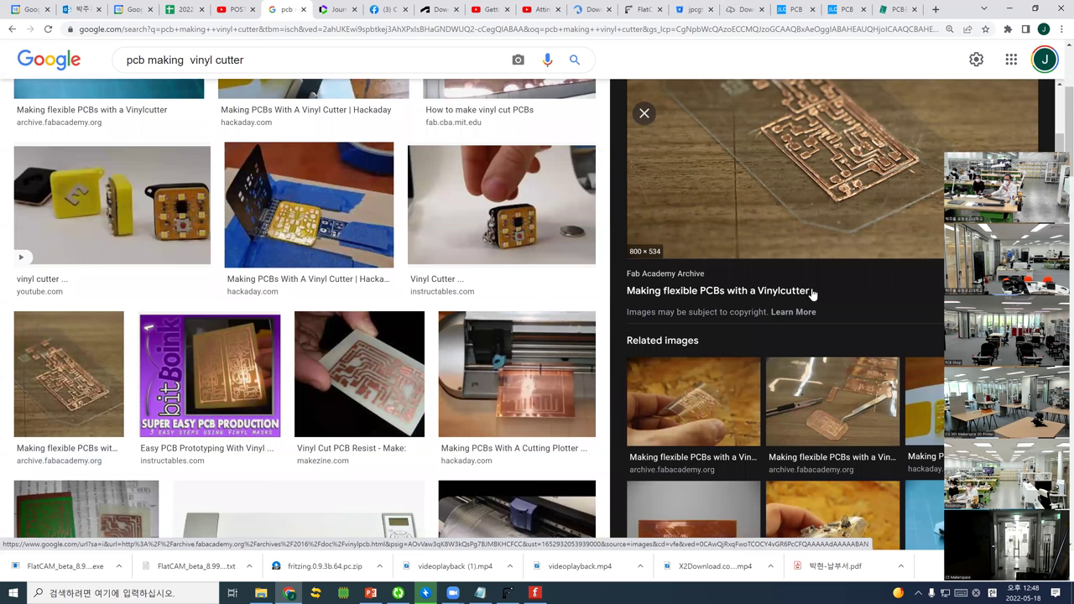
{"action": "left_click", "coordinate": [842, 414]}
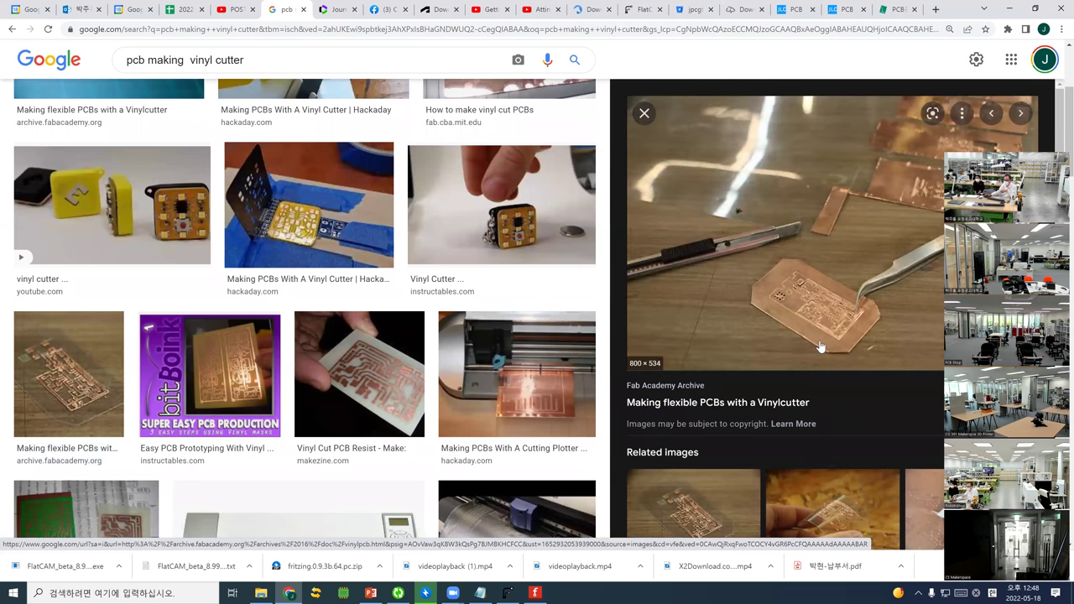
{"action": "scroll", "coordinate": [793, 386], "scroll_direction": "down", "scroll_amount": 2}
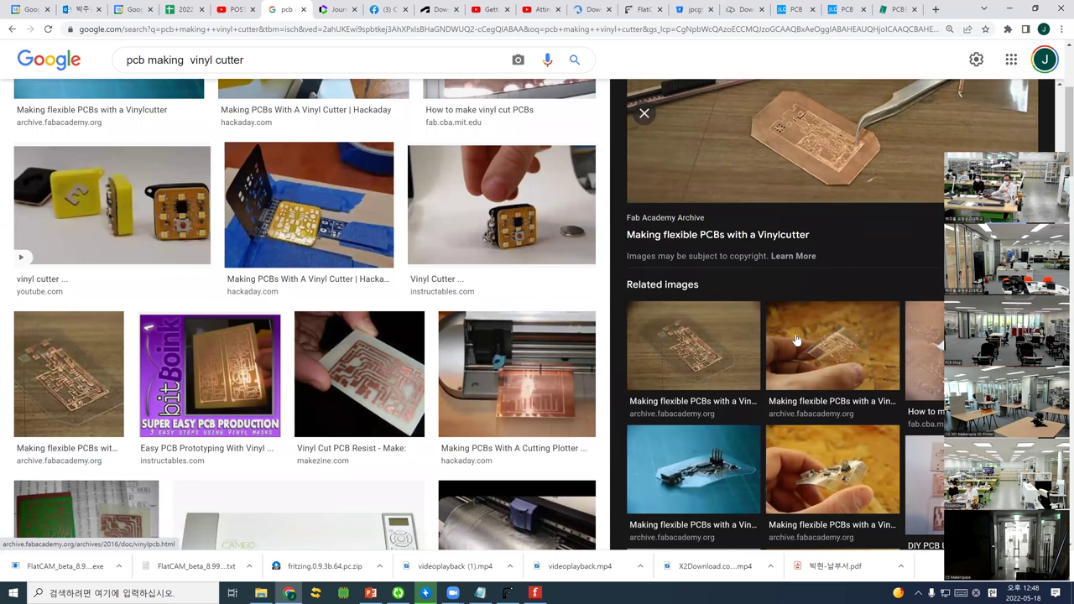
Select the address bar for a new search and remove a stray typed letter
{"action": "left_click", "coordinate": [664, 29]}
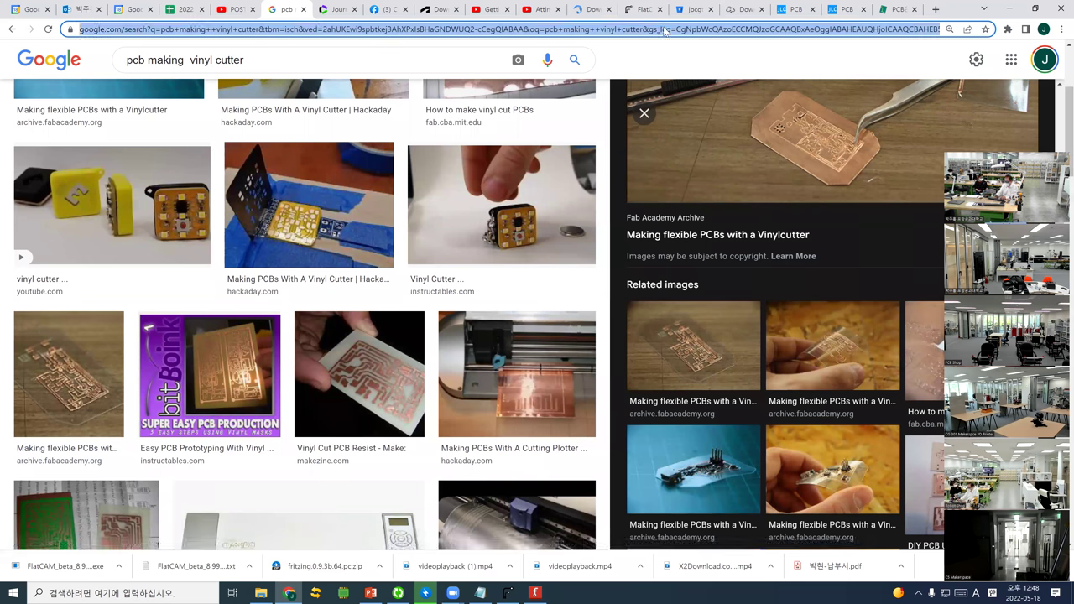
{"action": "type", "text": "p"}
{"action": "key", "text": "BackSpace"}
{"action": "key", "text": "BackSpace"}
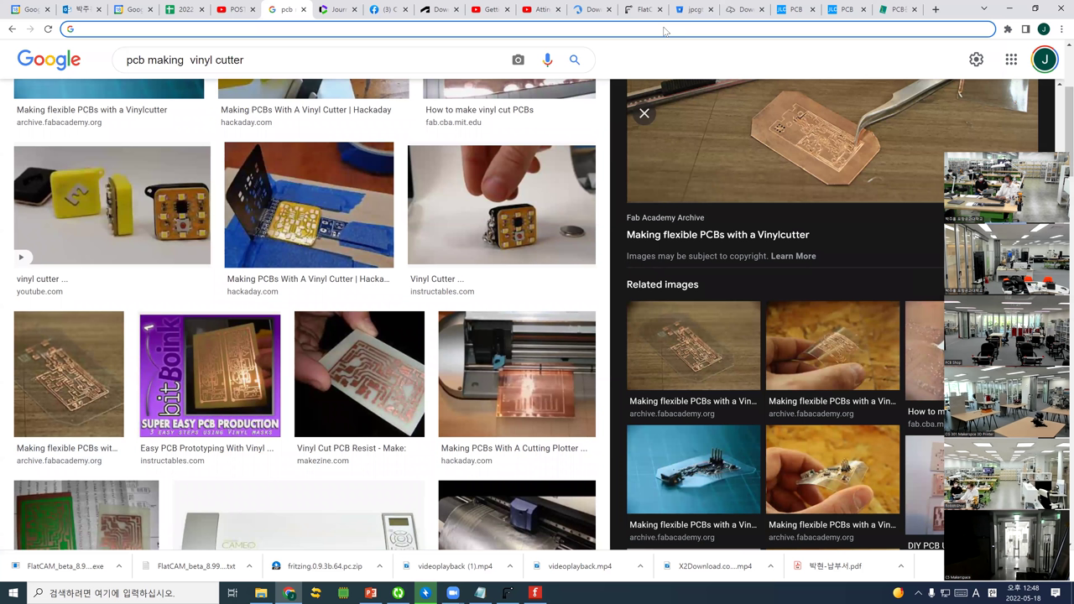
Search the web for 'bits and atoms mit' and open the MIT CBA About result
{"action": "type", "text": "atos"}
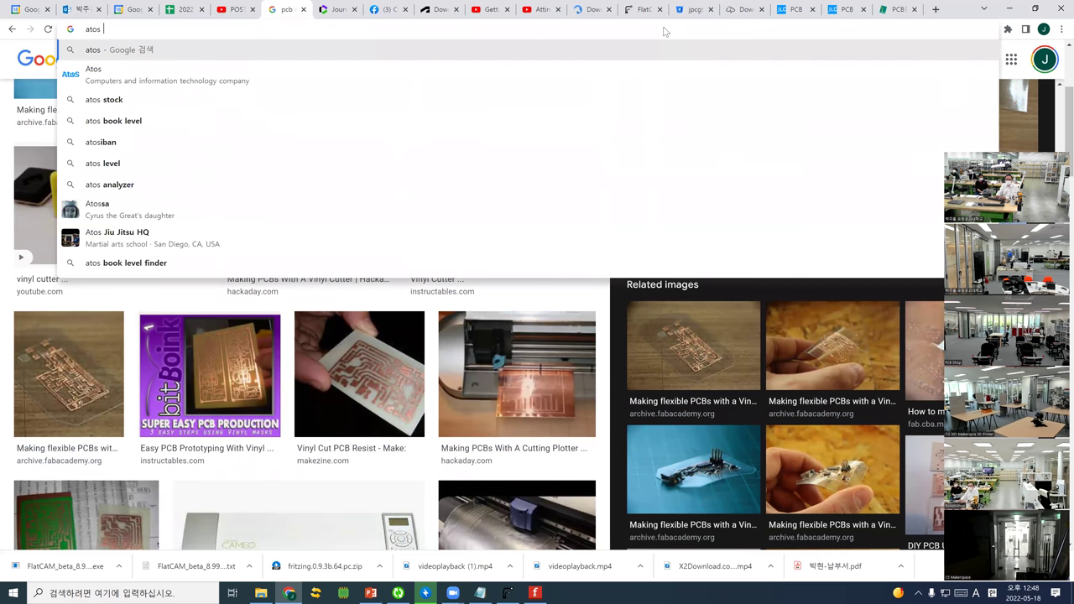
{"action": "key", "text": "BackSpace"}
{"action": "key", "text": "BackSpace"}
{"action": "key", "text": "BackSpace"}
{"action": "key", "text": "BackSpace"}
{"action": "type", "text": "bits "}
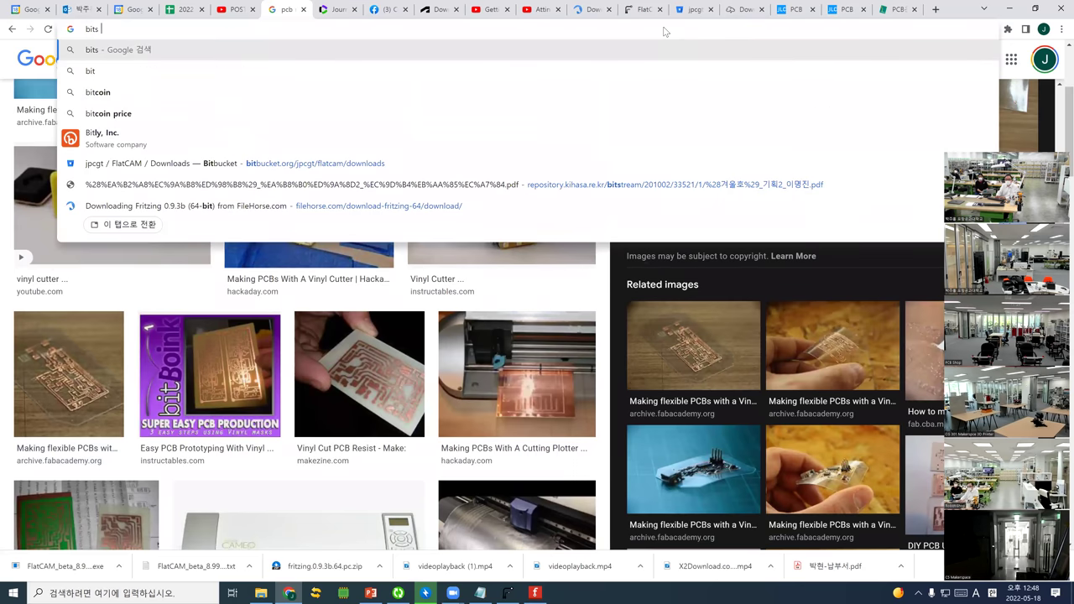
{"action": "type", "text": "and atoms mit"}
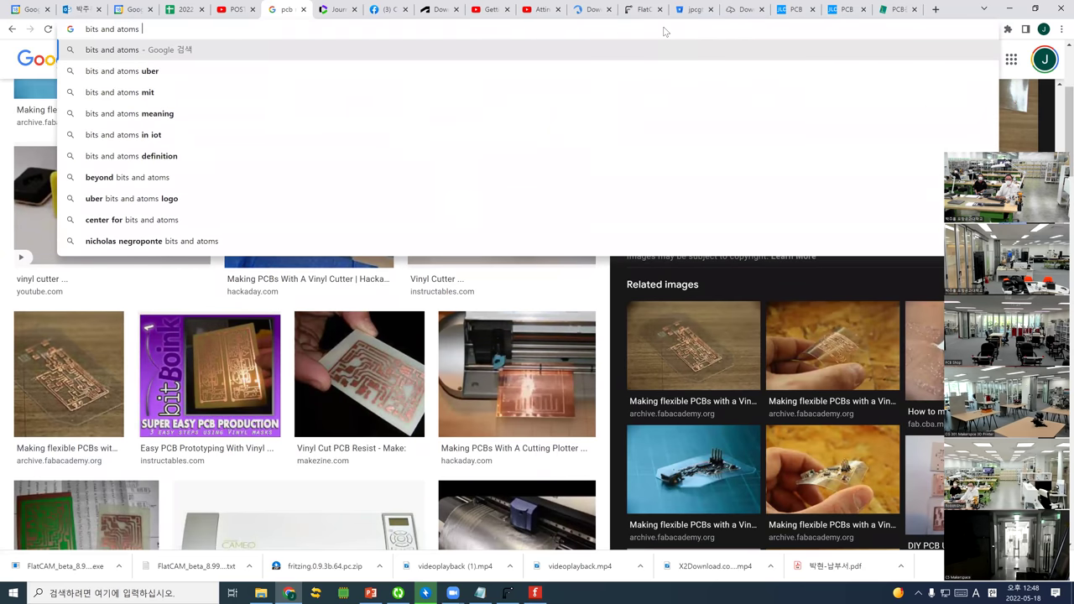
{"action": "key", "text": "Return"}
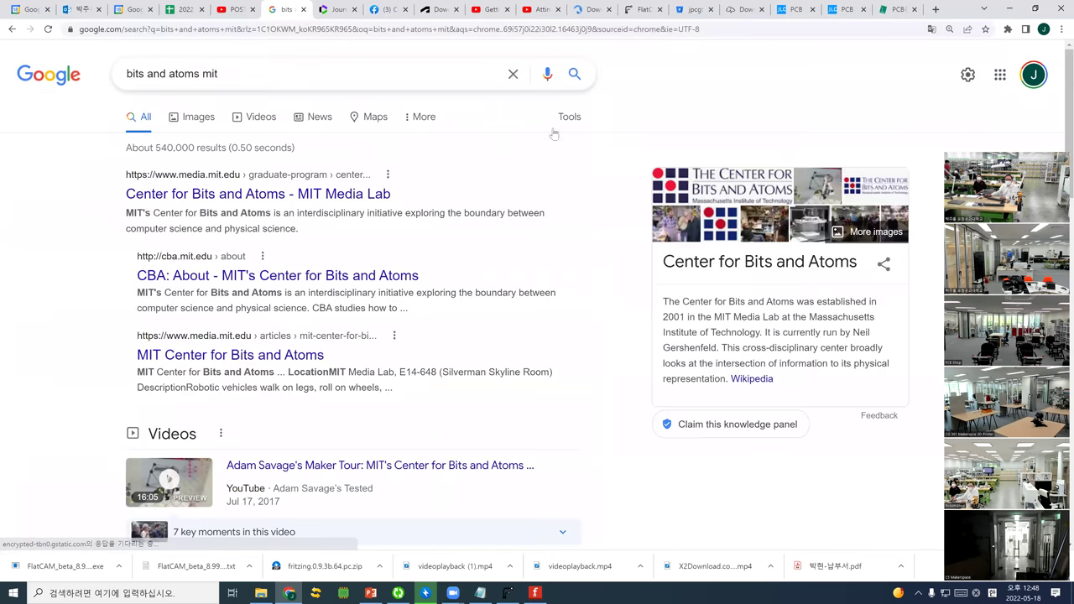
{"action": "left_click", "coordinate": [250, 284]}
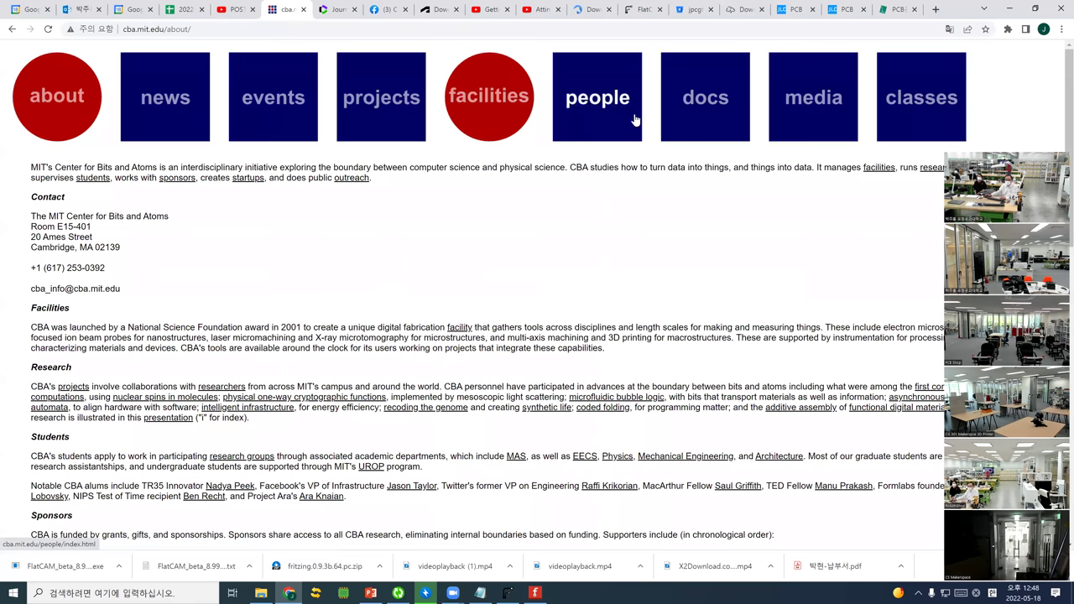
Go from CBA classes to the 2009 How to Make (almost) Anything People list and a student's page
{"action": "left_click", "coordinate": [952, 136]}
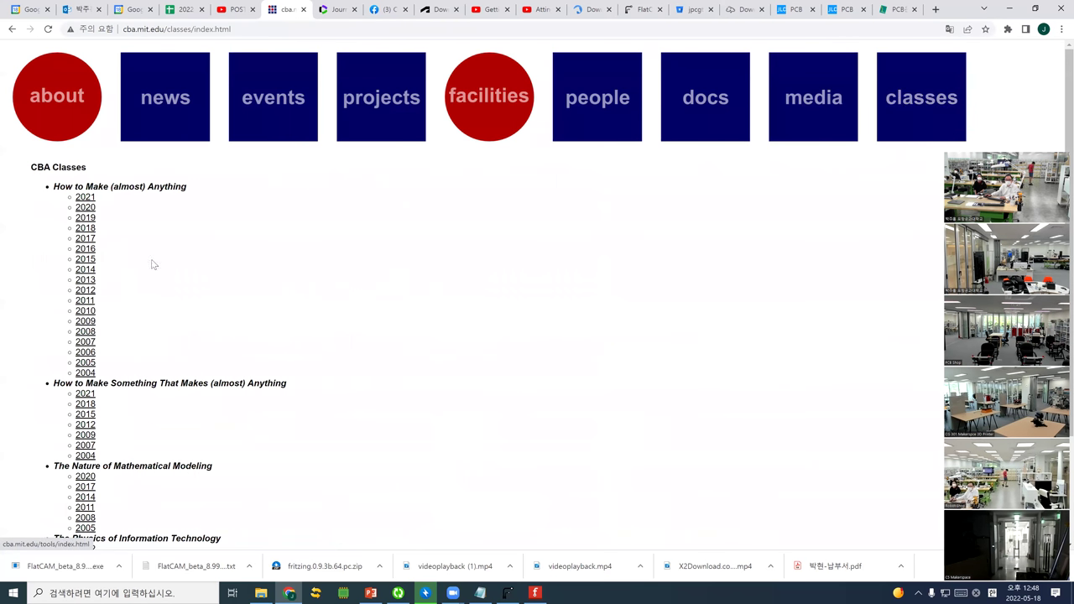
{"action": "left_click", "coordinate": [87, 327]}
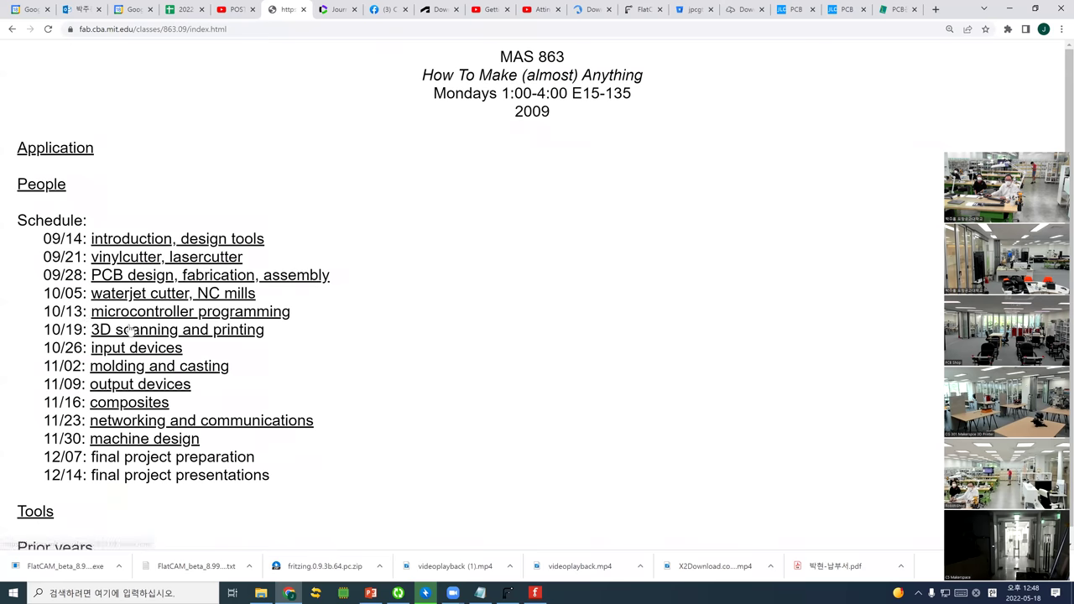
{"action": "scroll", "coordinate": [133, 340], "scroll_direction": "down", "scroll_amount": 1}
{"action": "scroll", "coordinate": [72, 218], "scroll_direction": "up", "scroll_amount": 1}
{"action": "left_click", "coordinate": [41, 184]}
{"action": "scroll", "coordinate": [192, 367], "scroll_direction": "down", "scroll_amount": 4}
{"action": "left_click", "coordinate": [86, 267]}
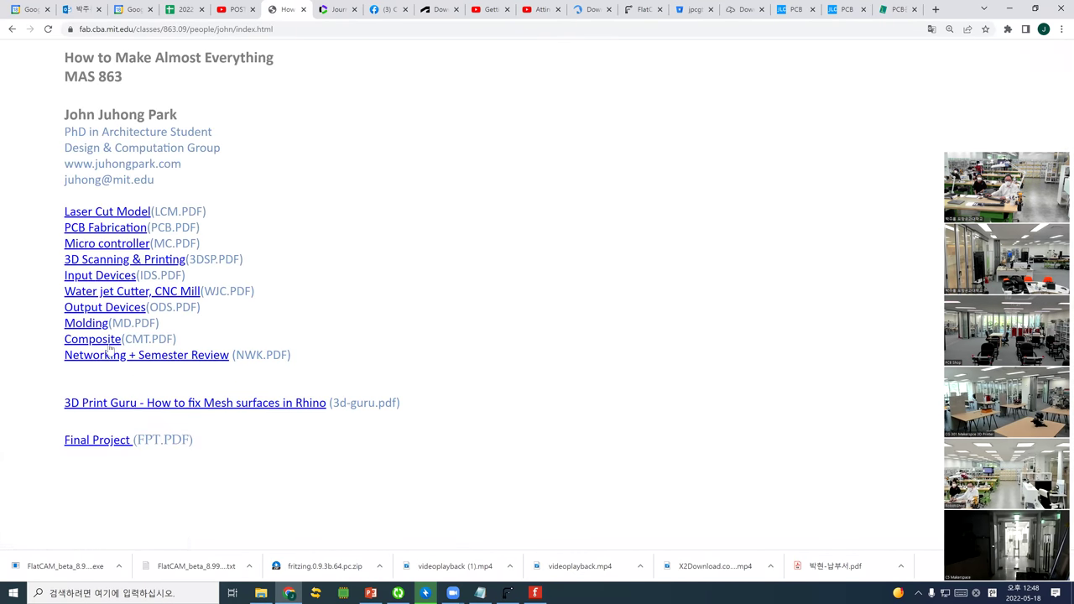